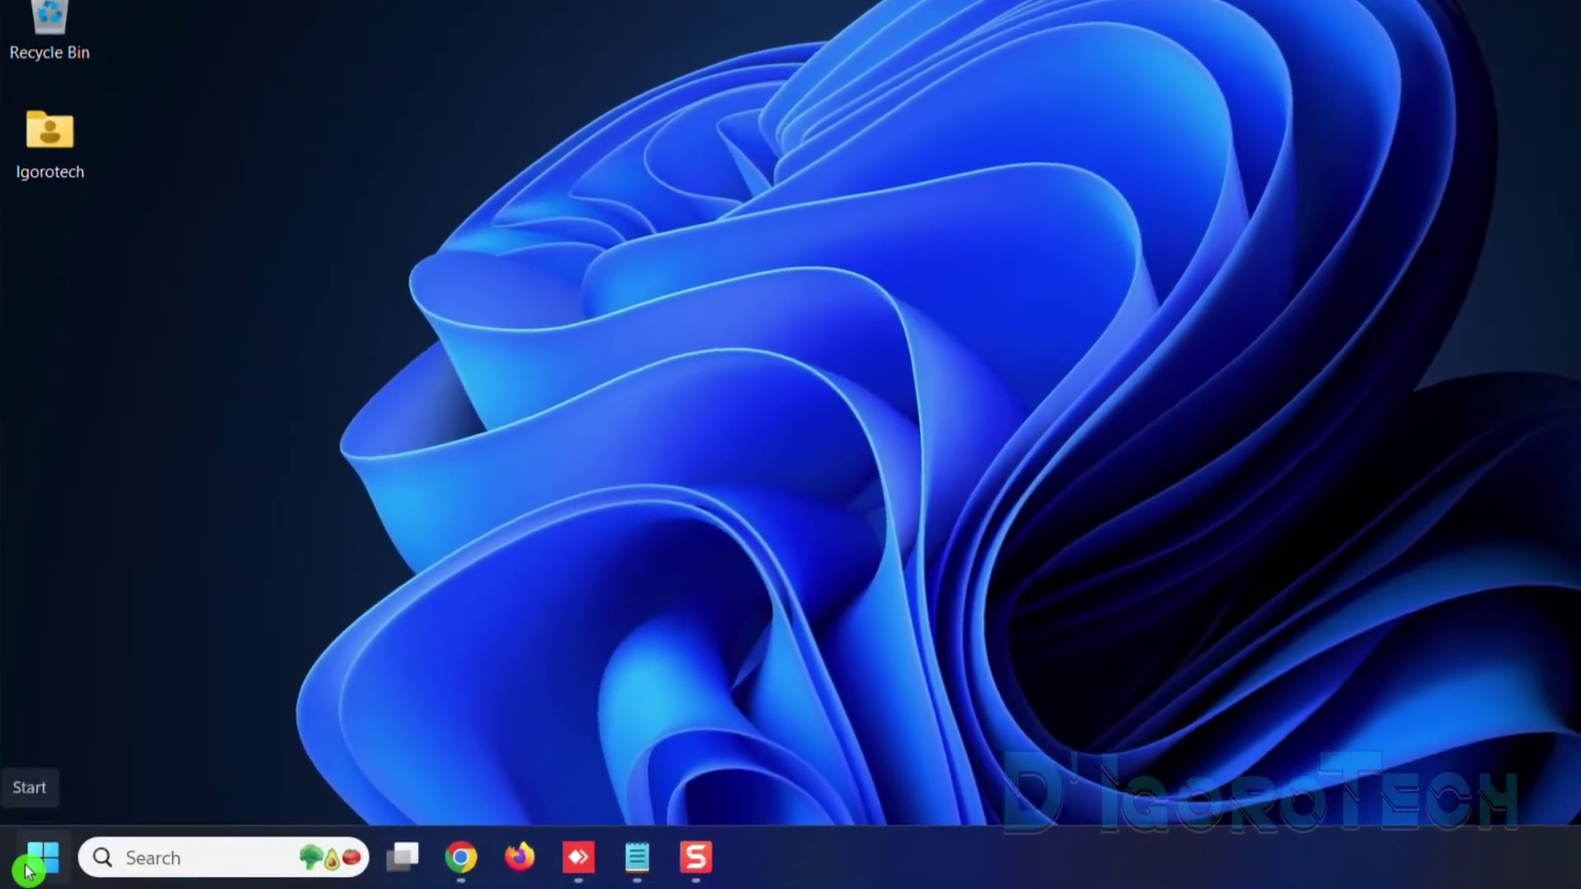
- Filter Installed apps by 'office' and start uninstalling Office LTSC Professional Plus 2021
right_click(26, 869)
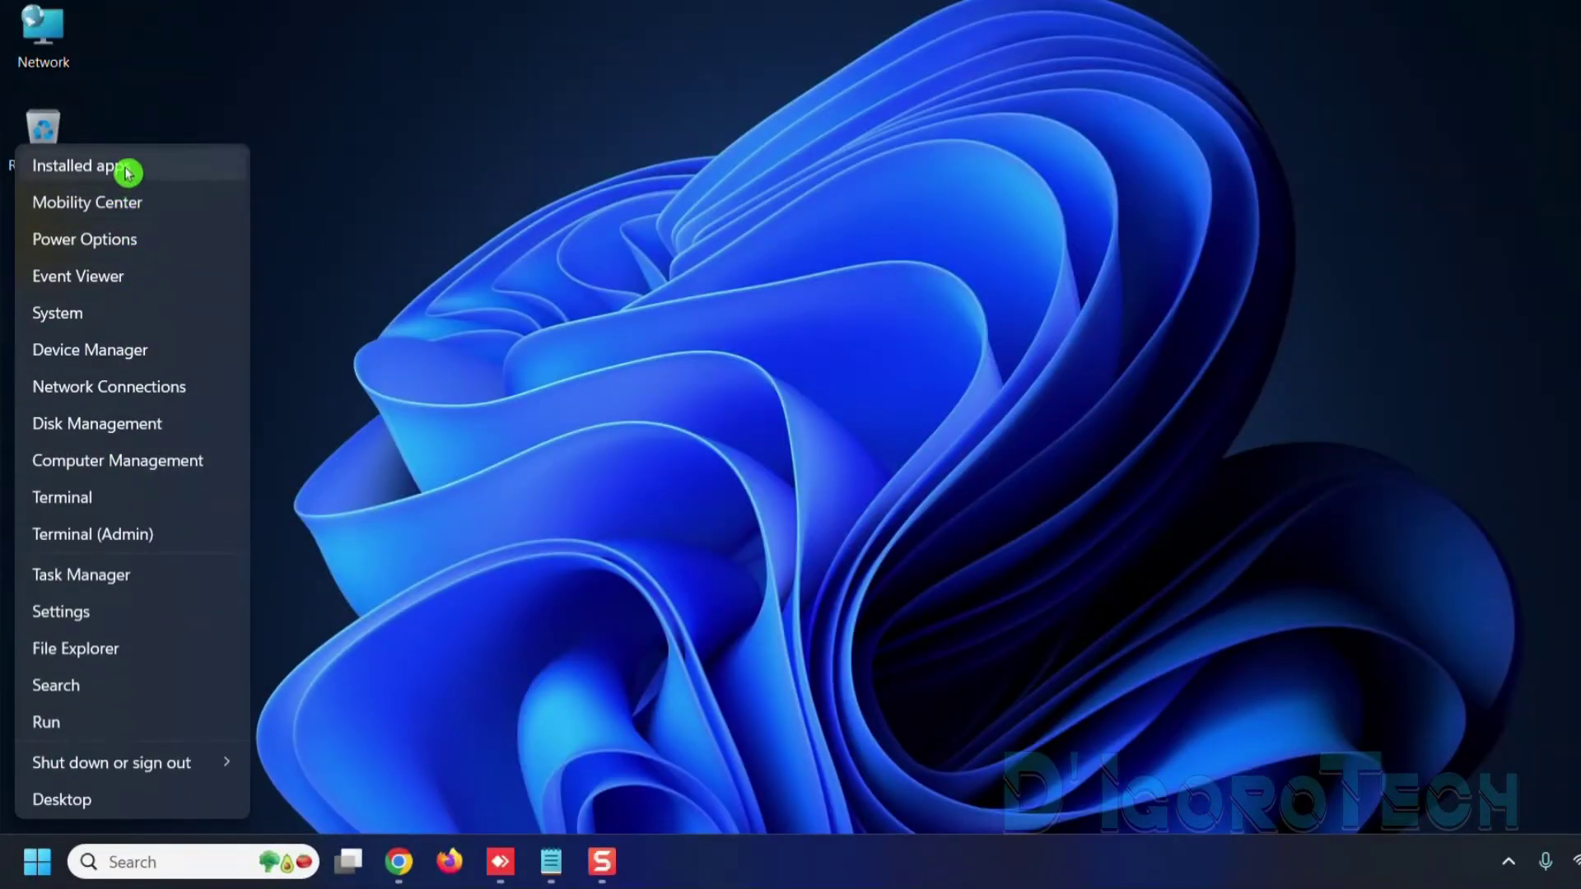
click(126, 172)
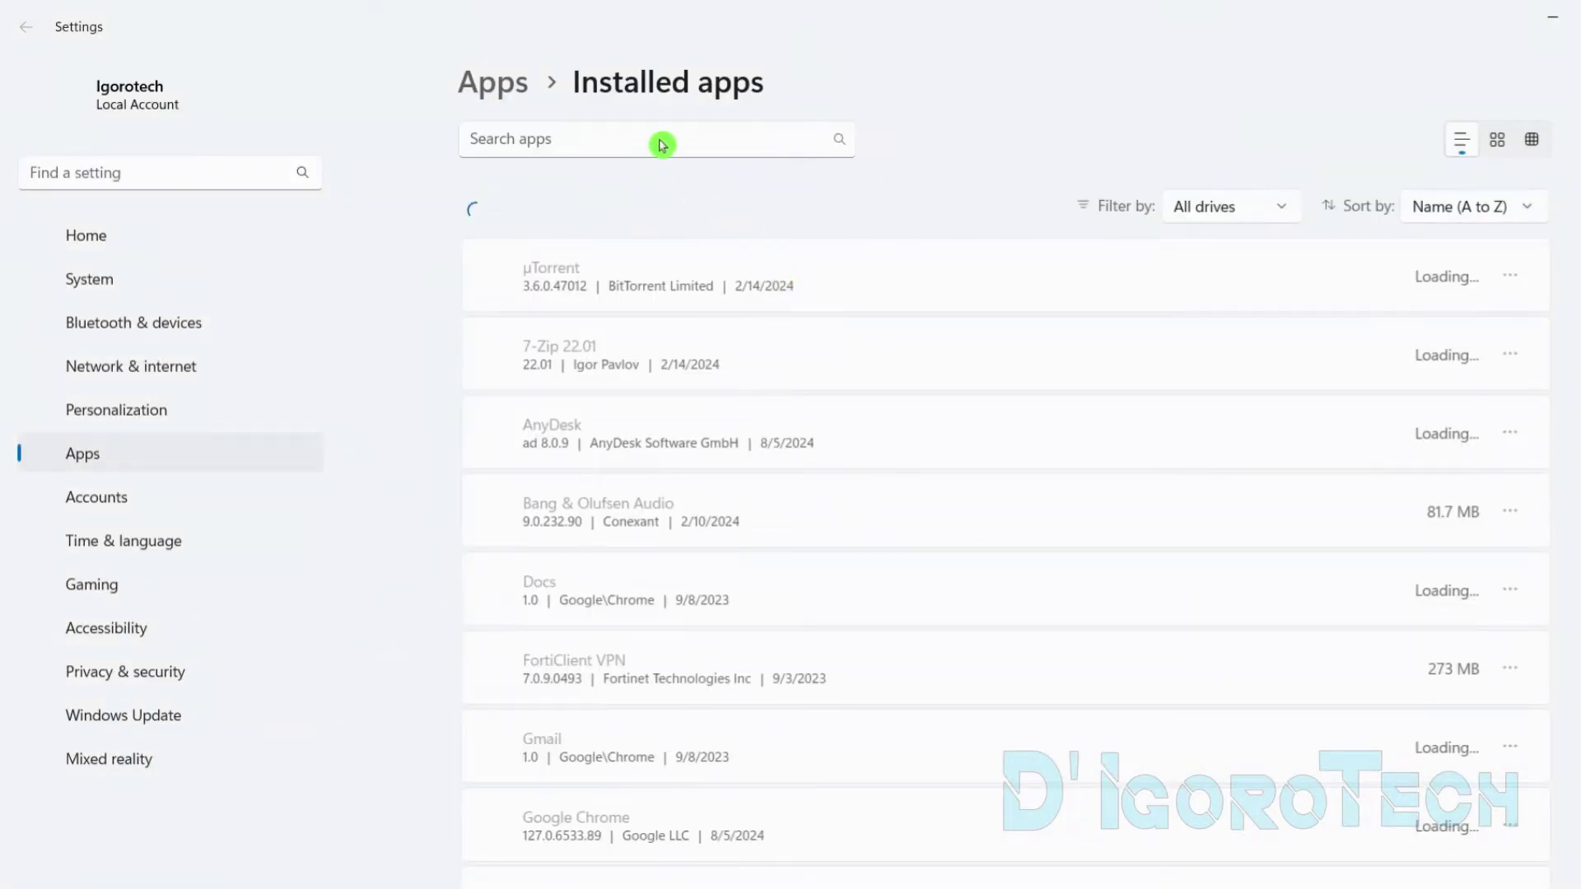
click(657, 134)
text(o)
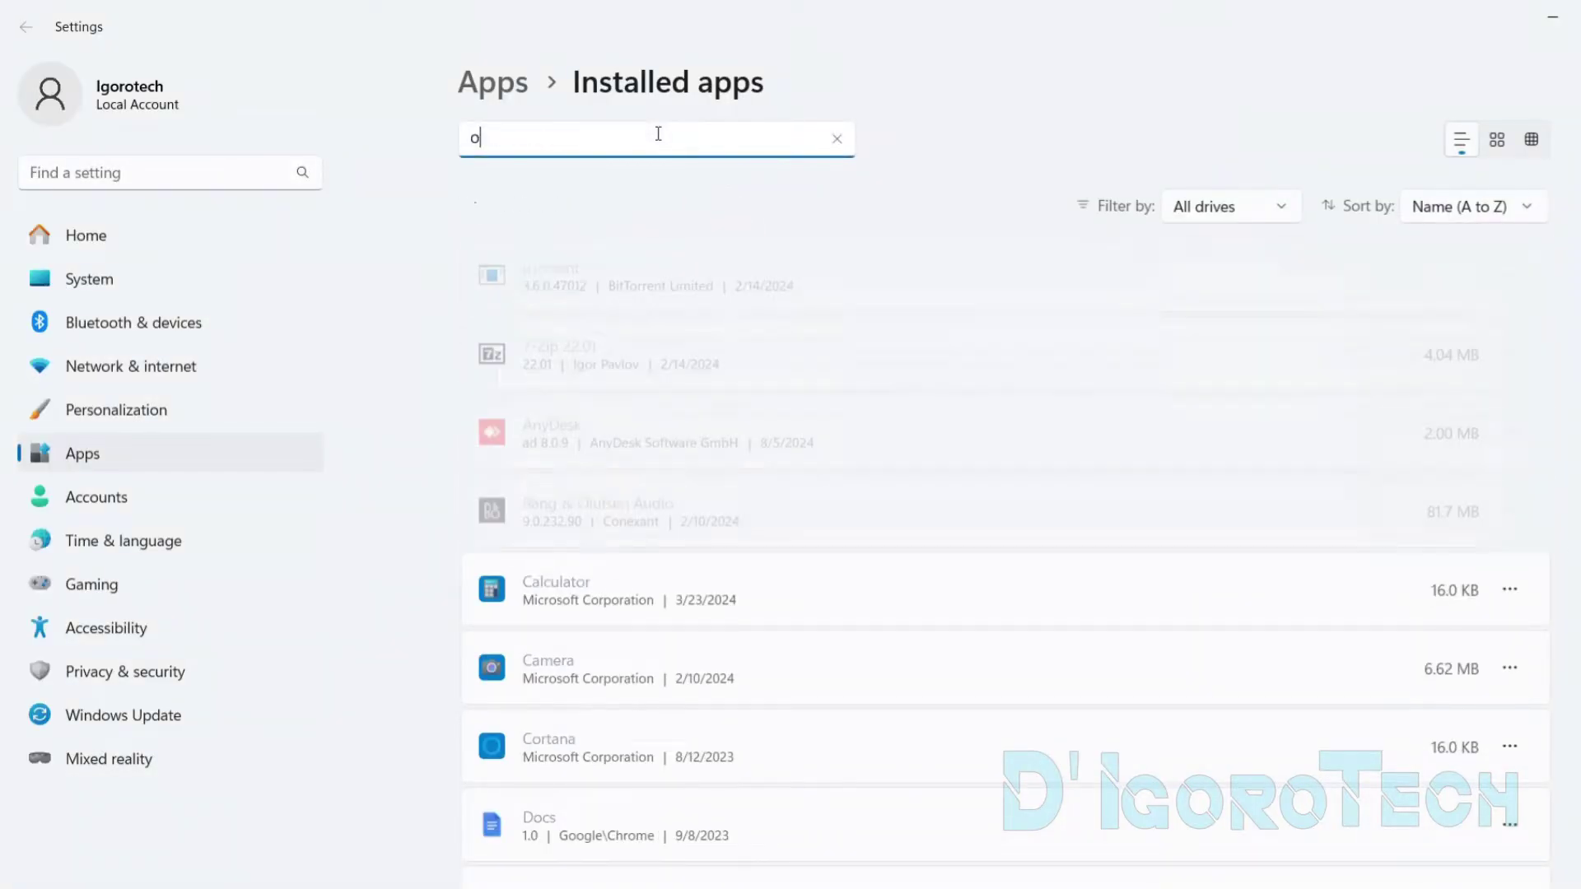
text(ffice)
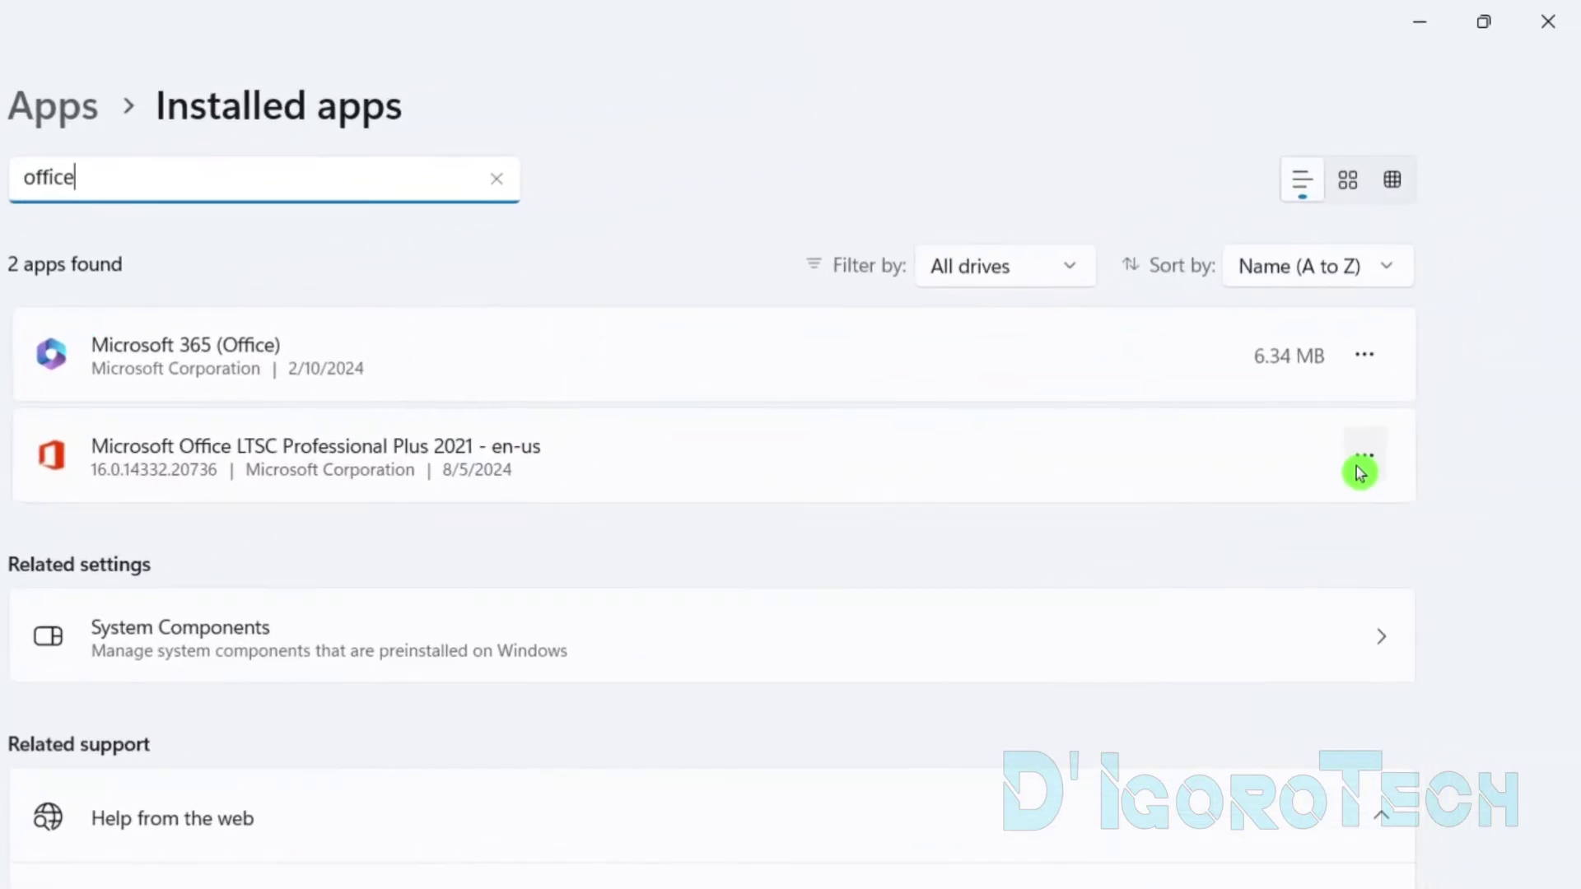
click(1509, 356)
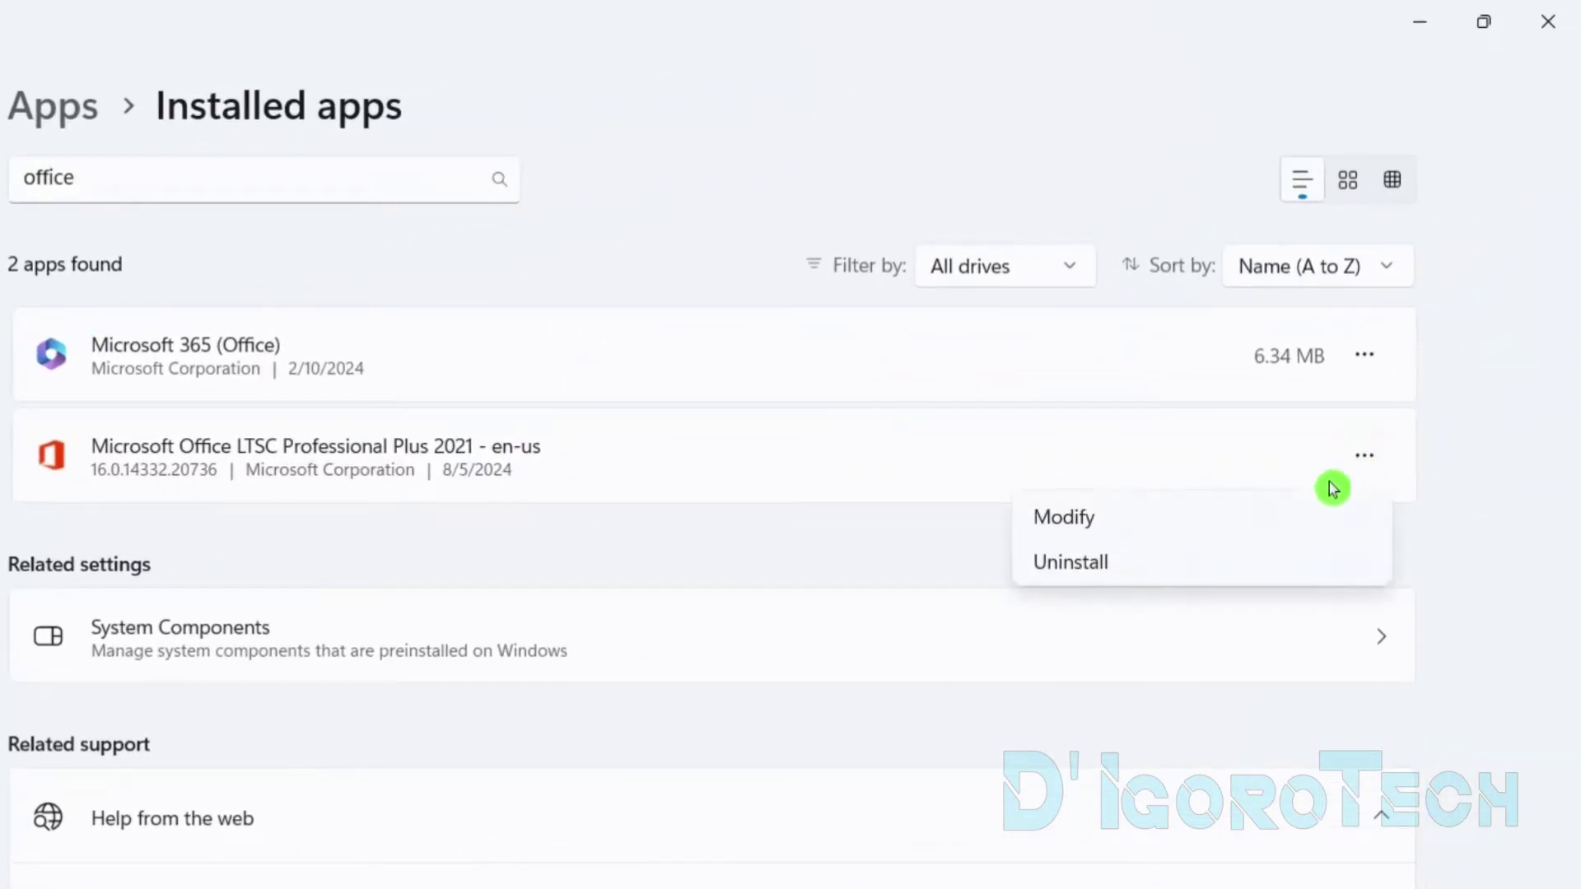
click(1124, 564)
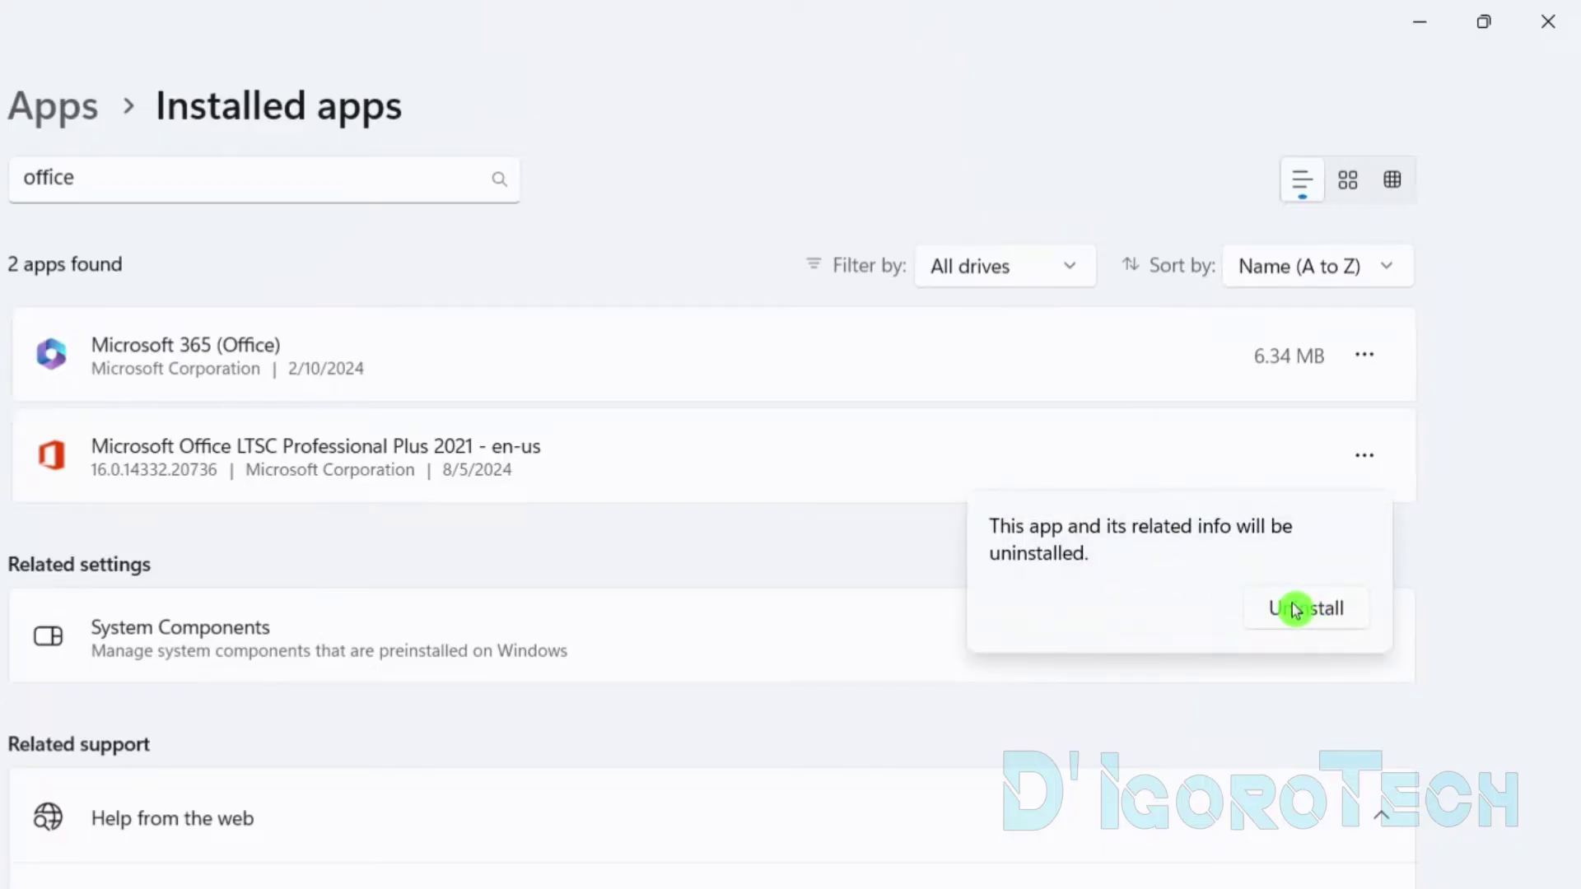
click(1295, 609)
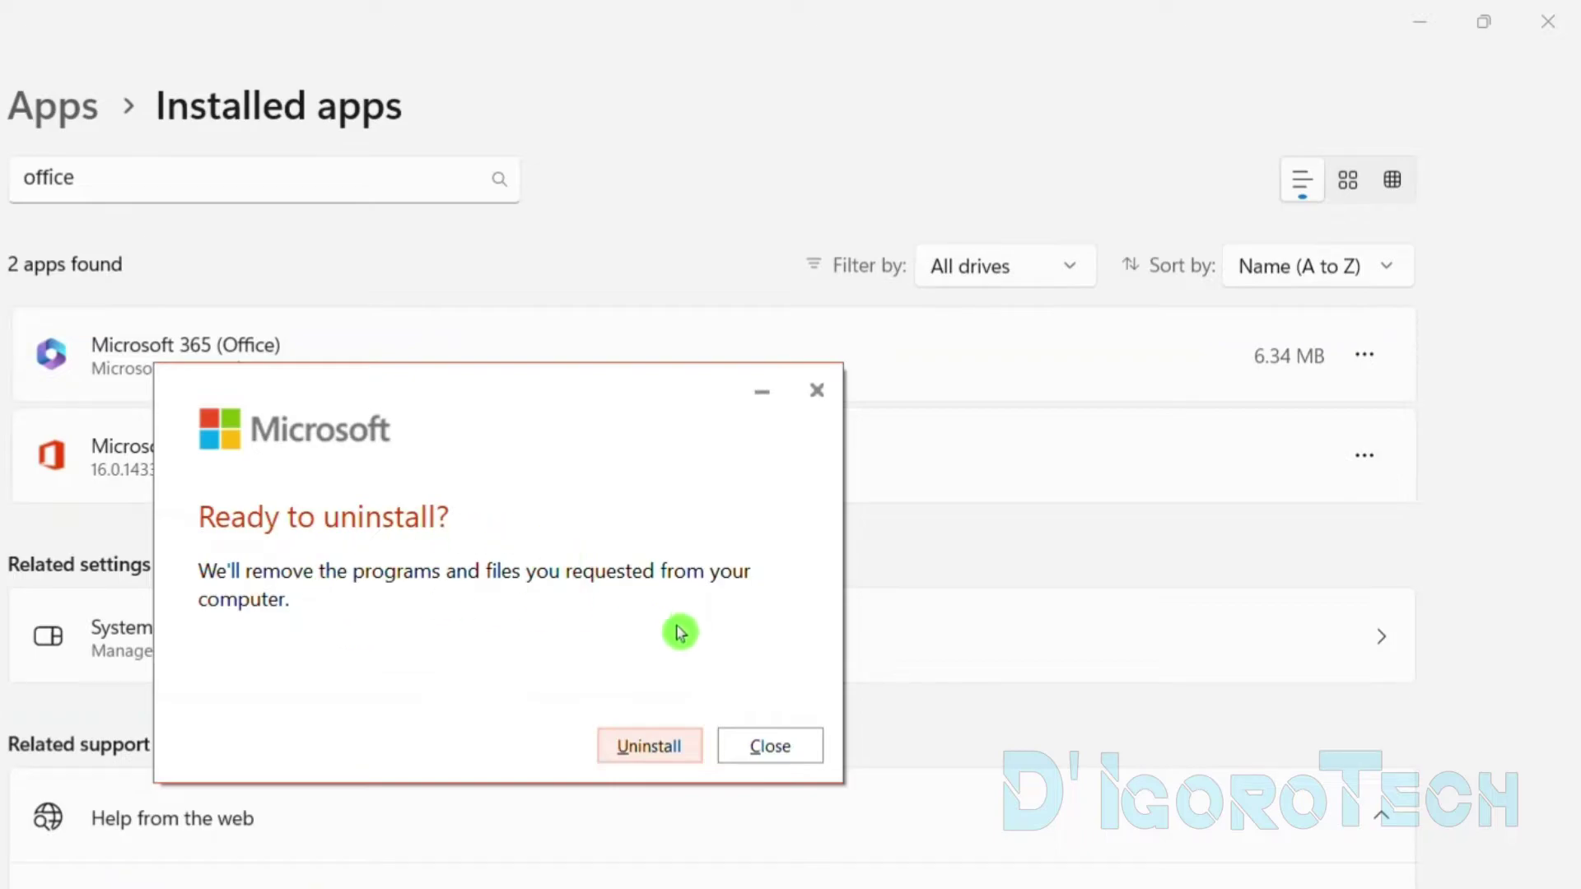
- Finish removing Office LTSC 2021, then uninstall Microsoft 365 (Office) too
click(676, 747)
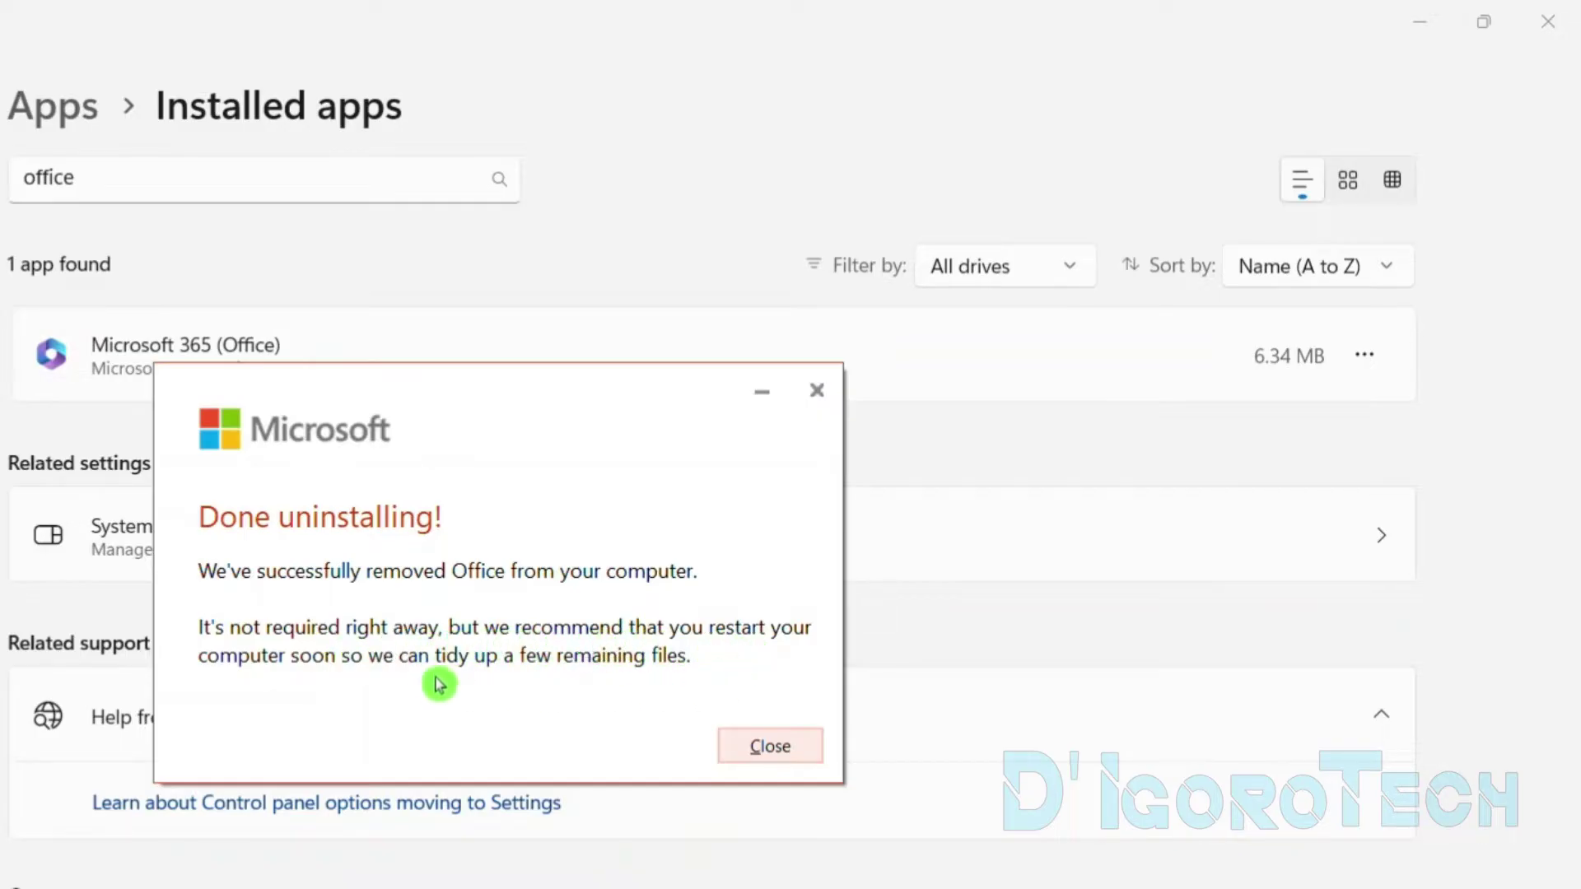
click(764, 745)
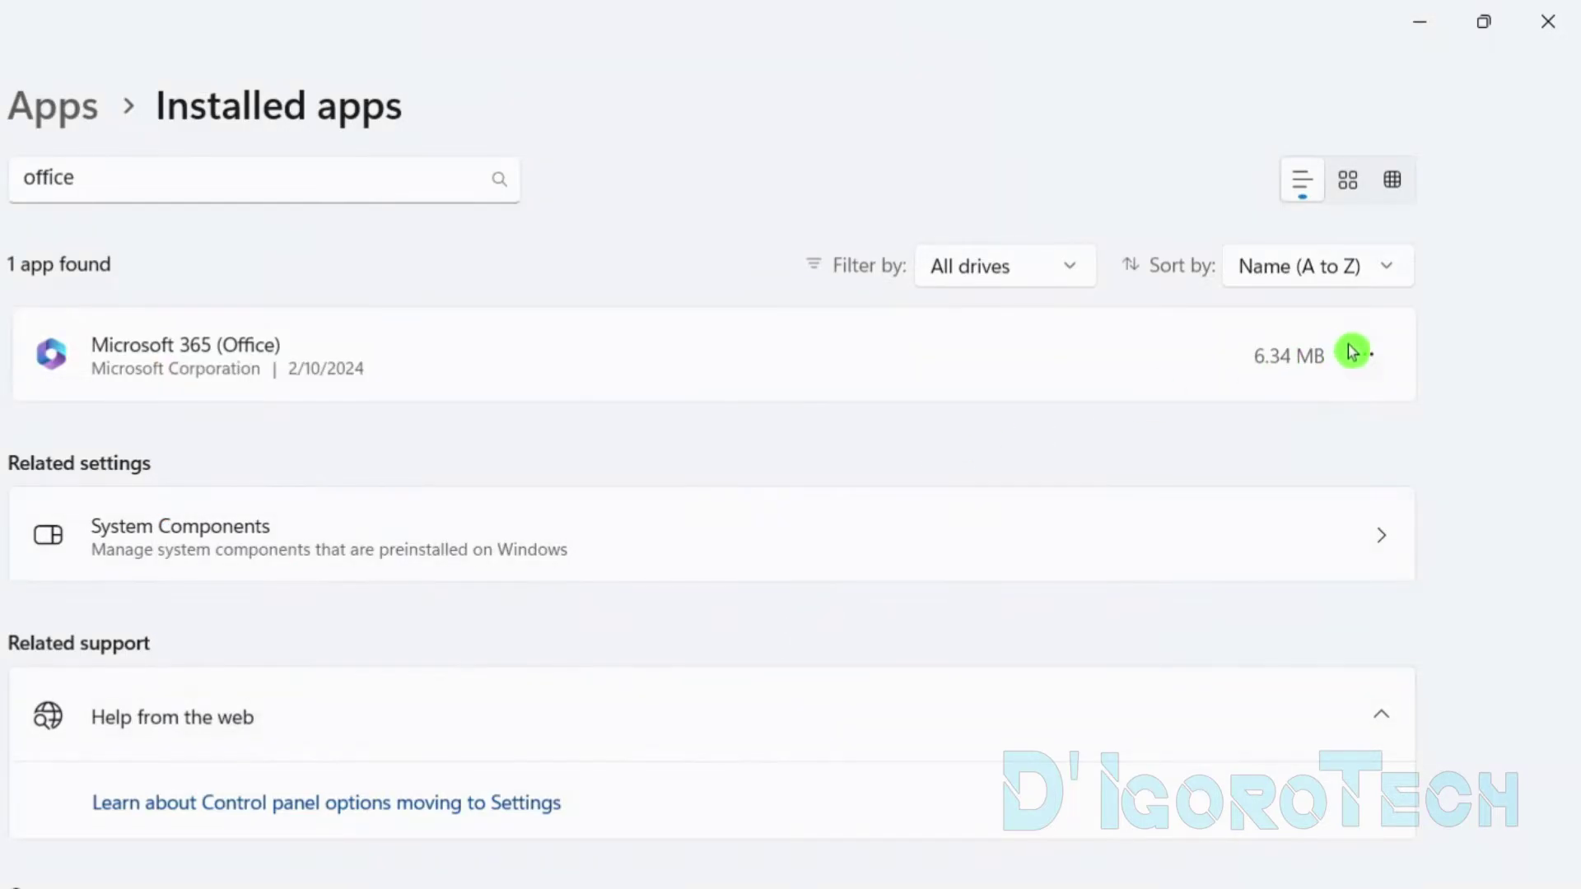
click(1356, 370)
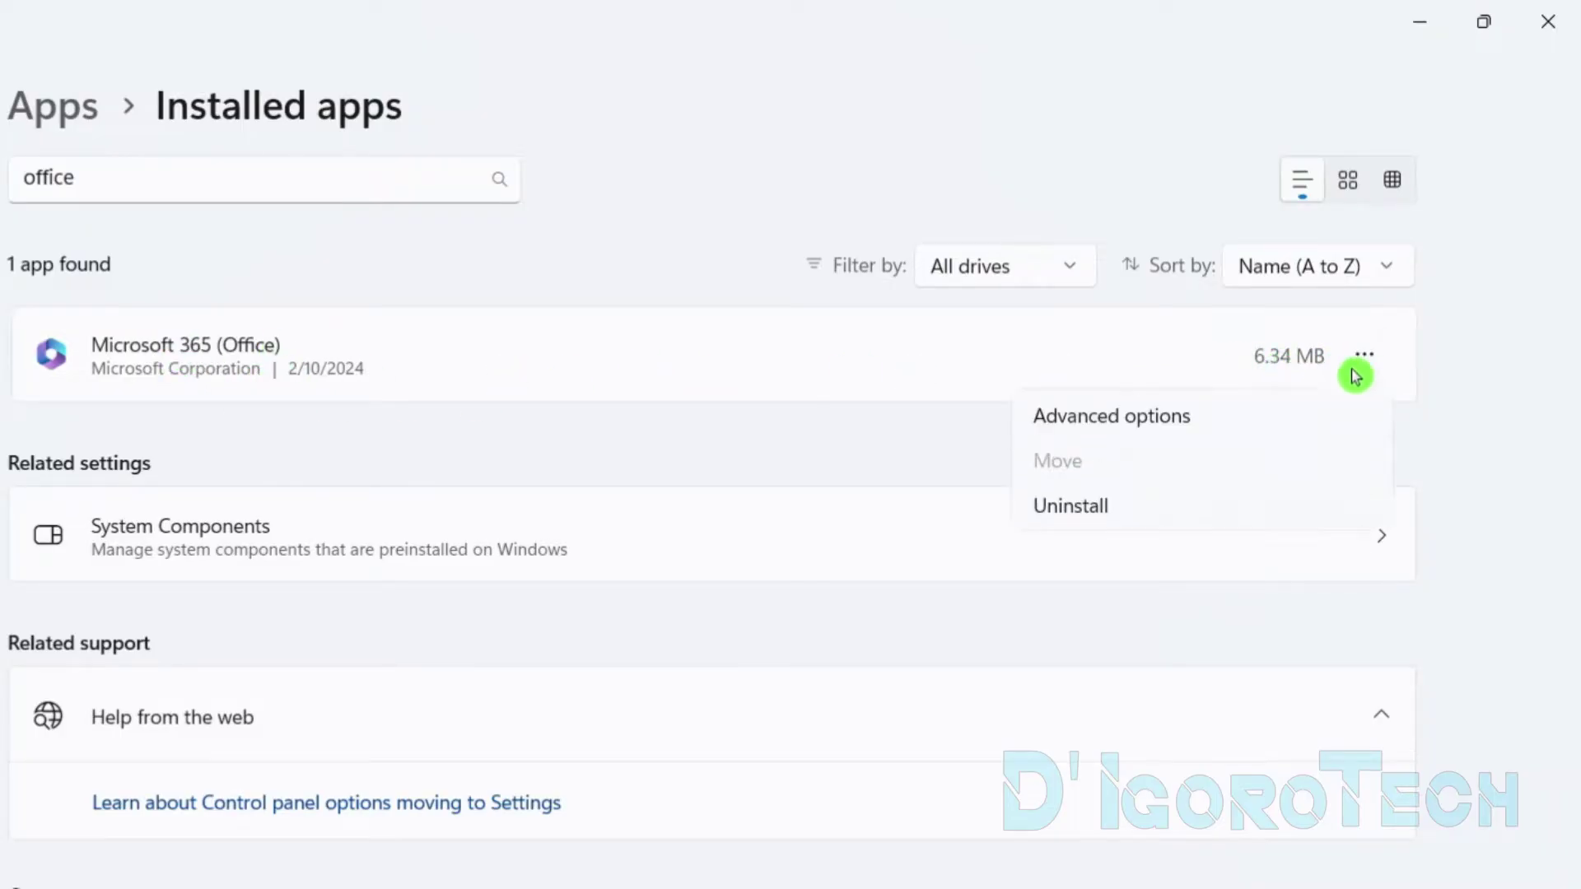
click(1104, 502)
click(1330, 515)
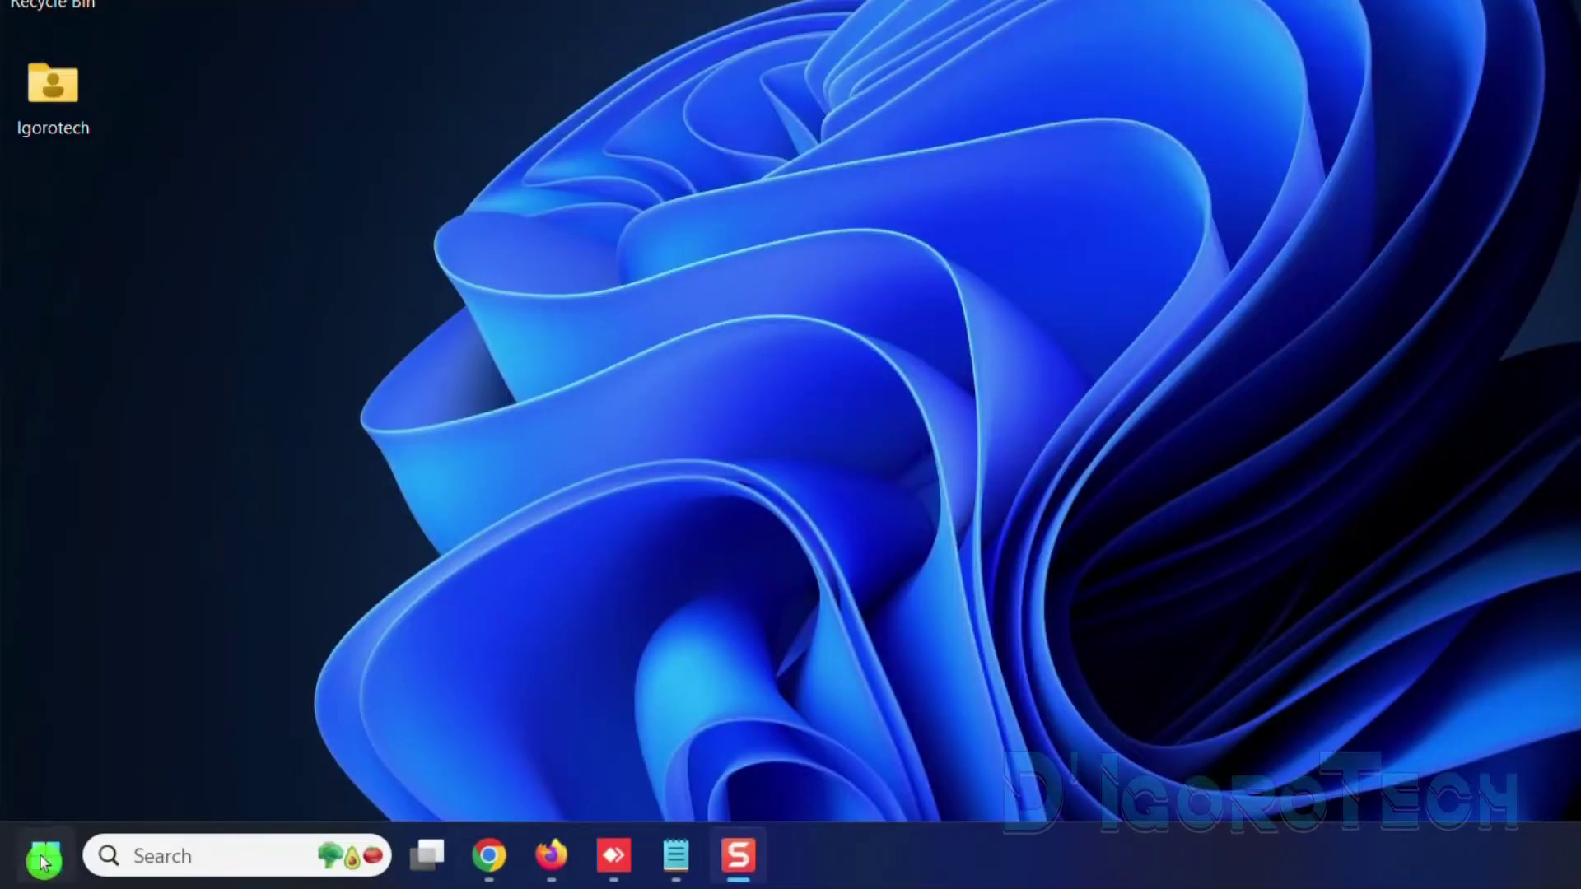
- Restart Windows, then create a new desktop folder named 'office'
click(46, 856)
click(822, 758)
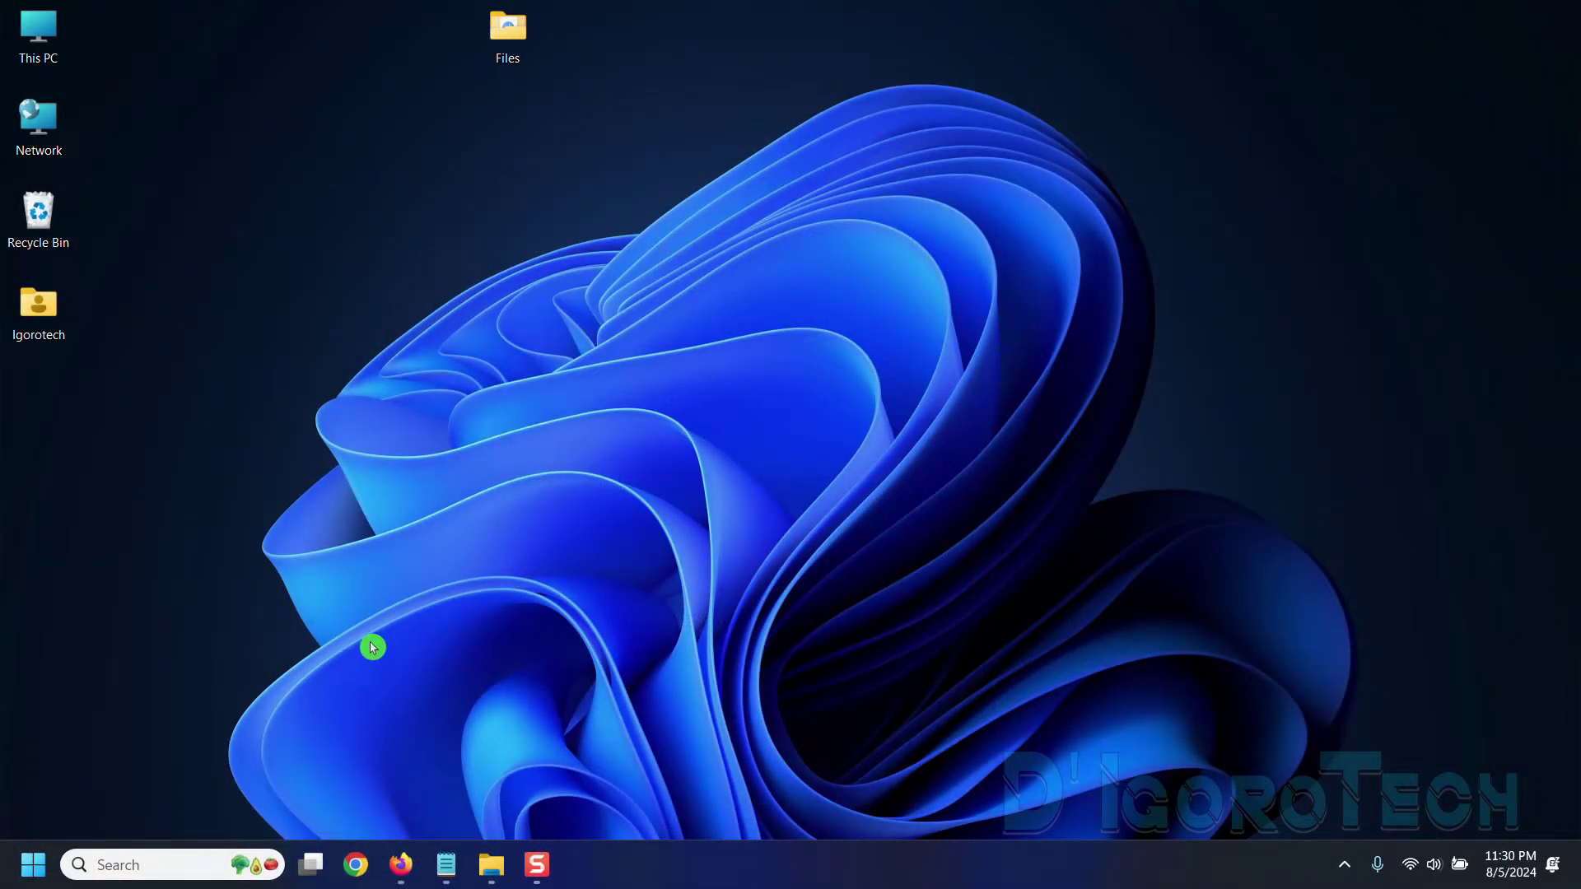
right_click(260, 434)
mouse_move(370, 298)
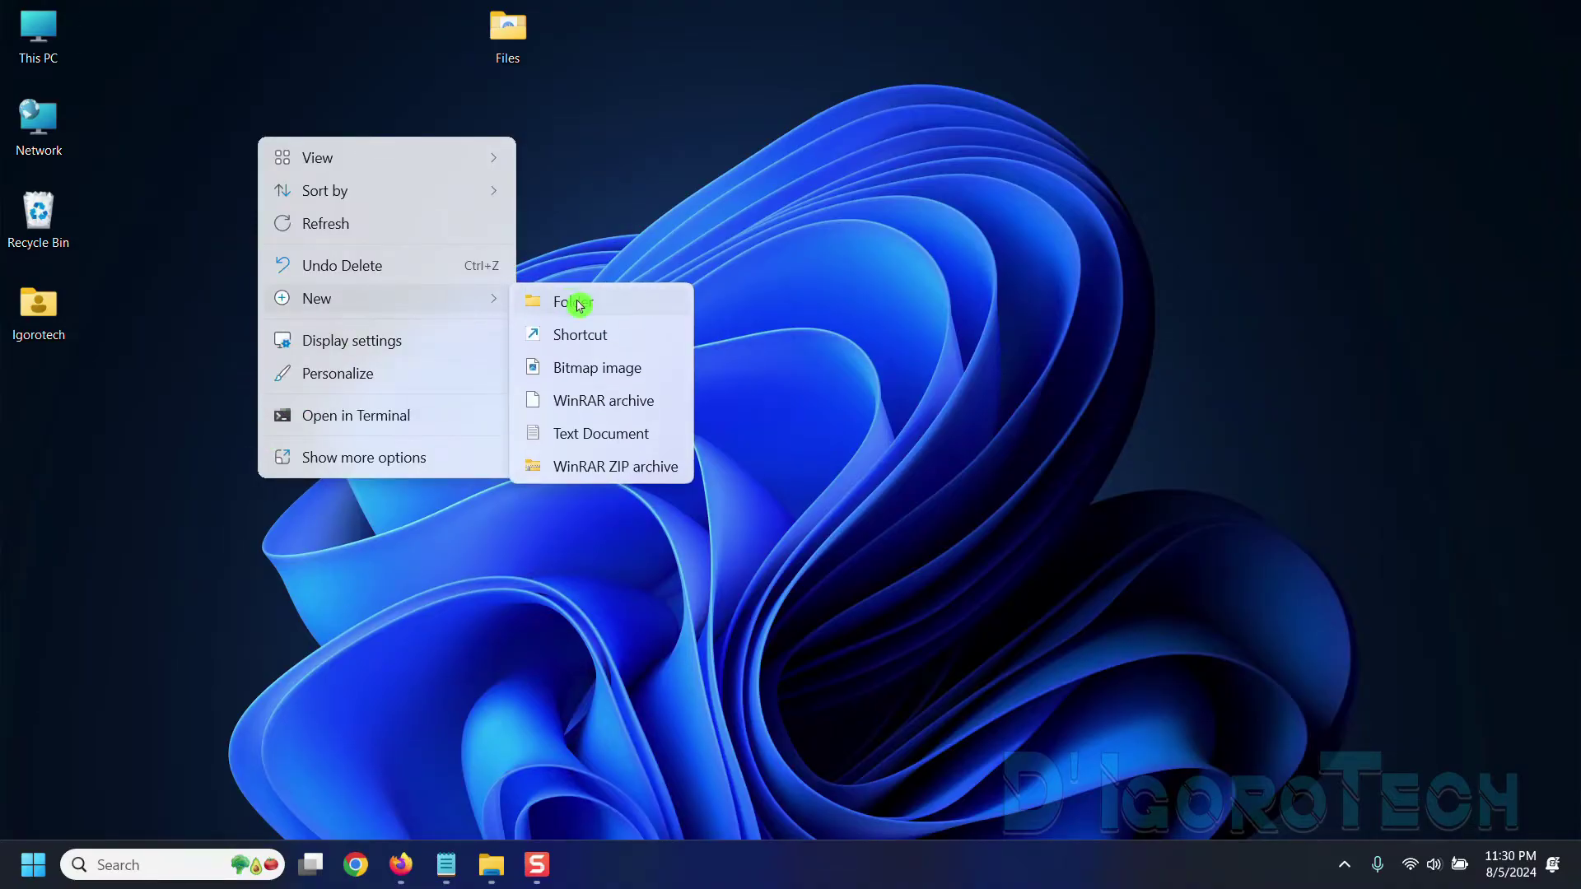
click(579, 305)
text(office)
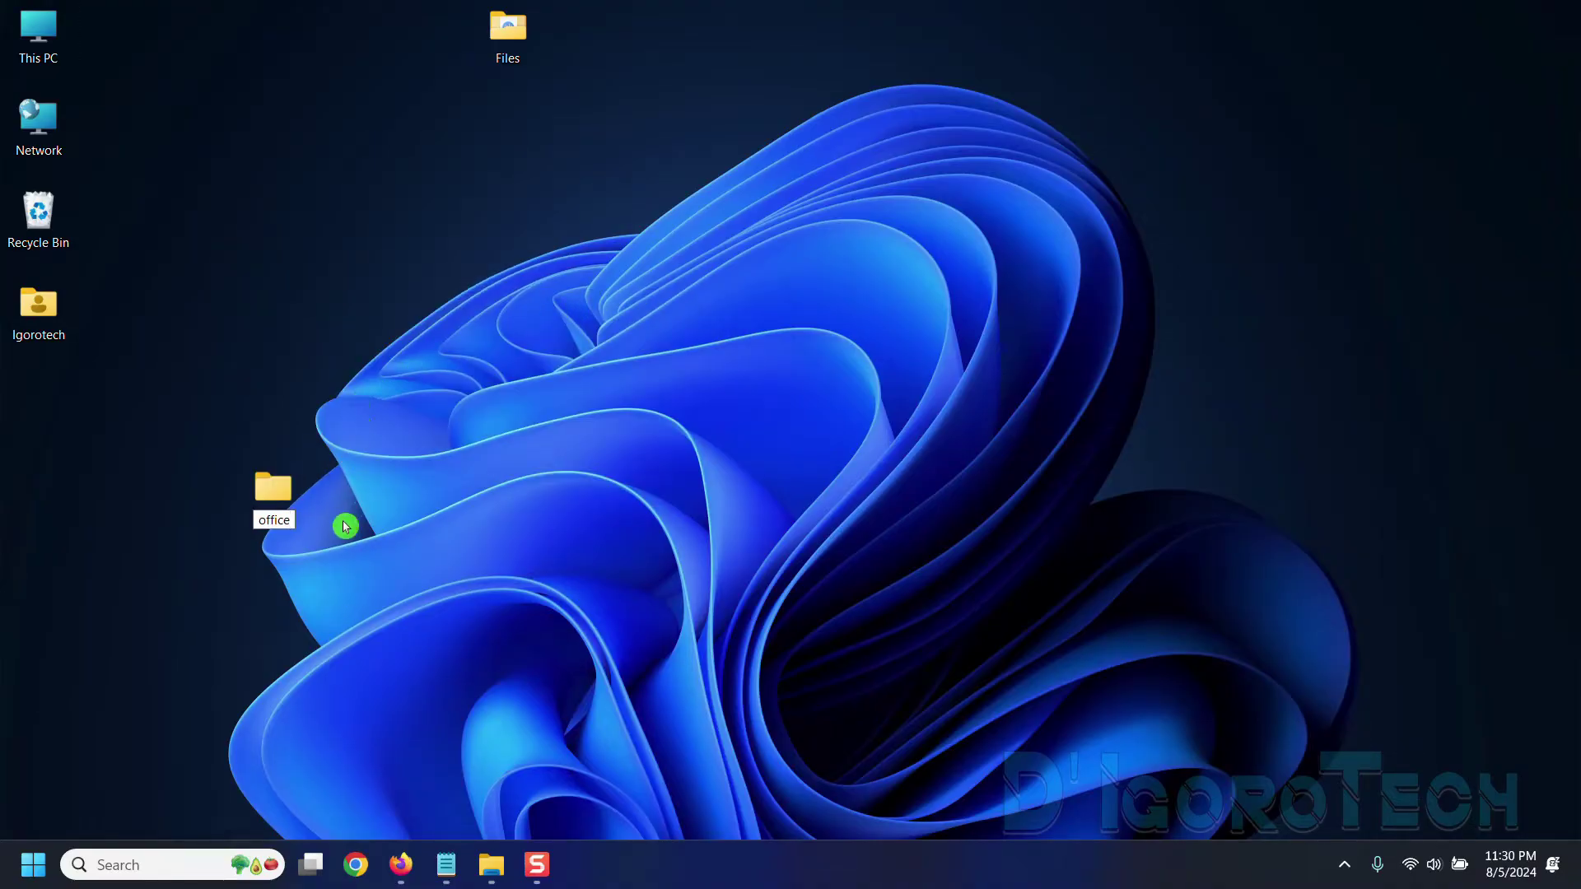
key(Return)
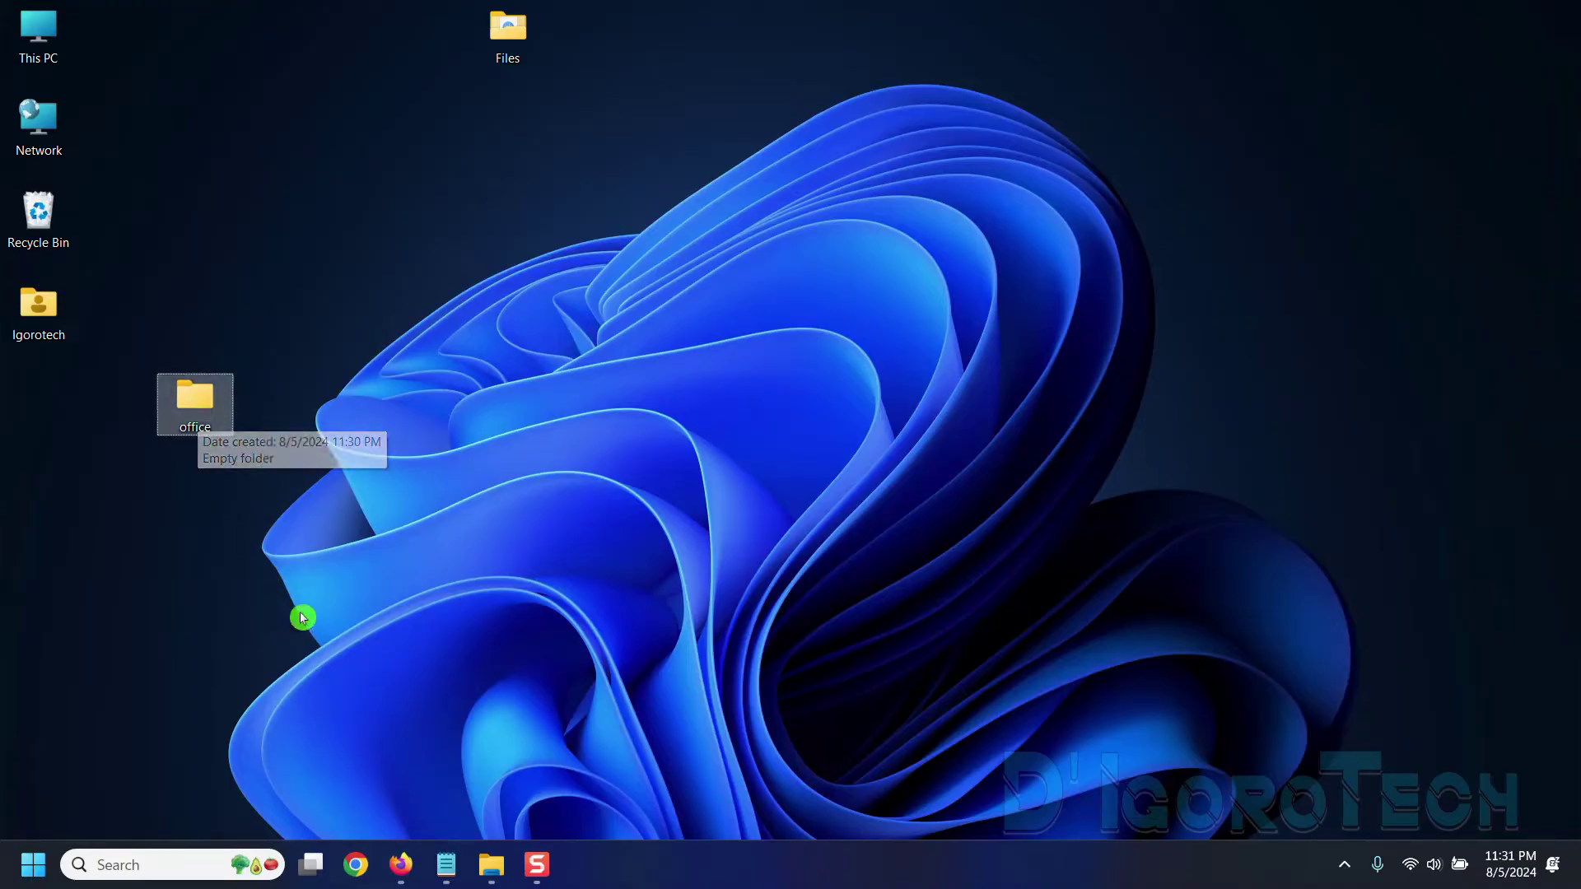
- Bring up the Office Deployment Tool download page and inspect its address
click(369, 692)
click(404, 871)
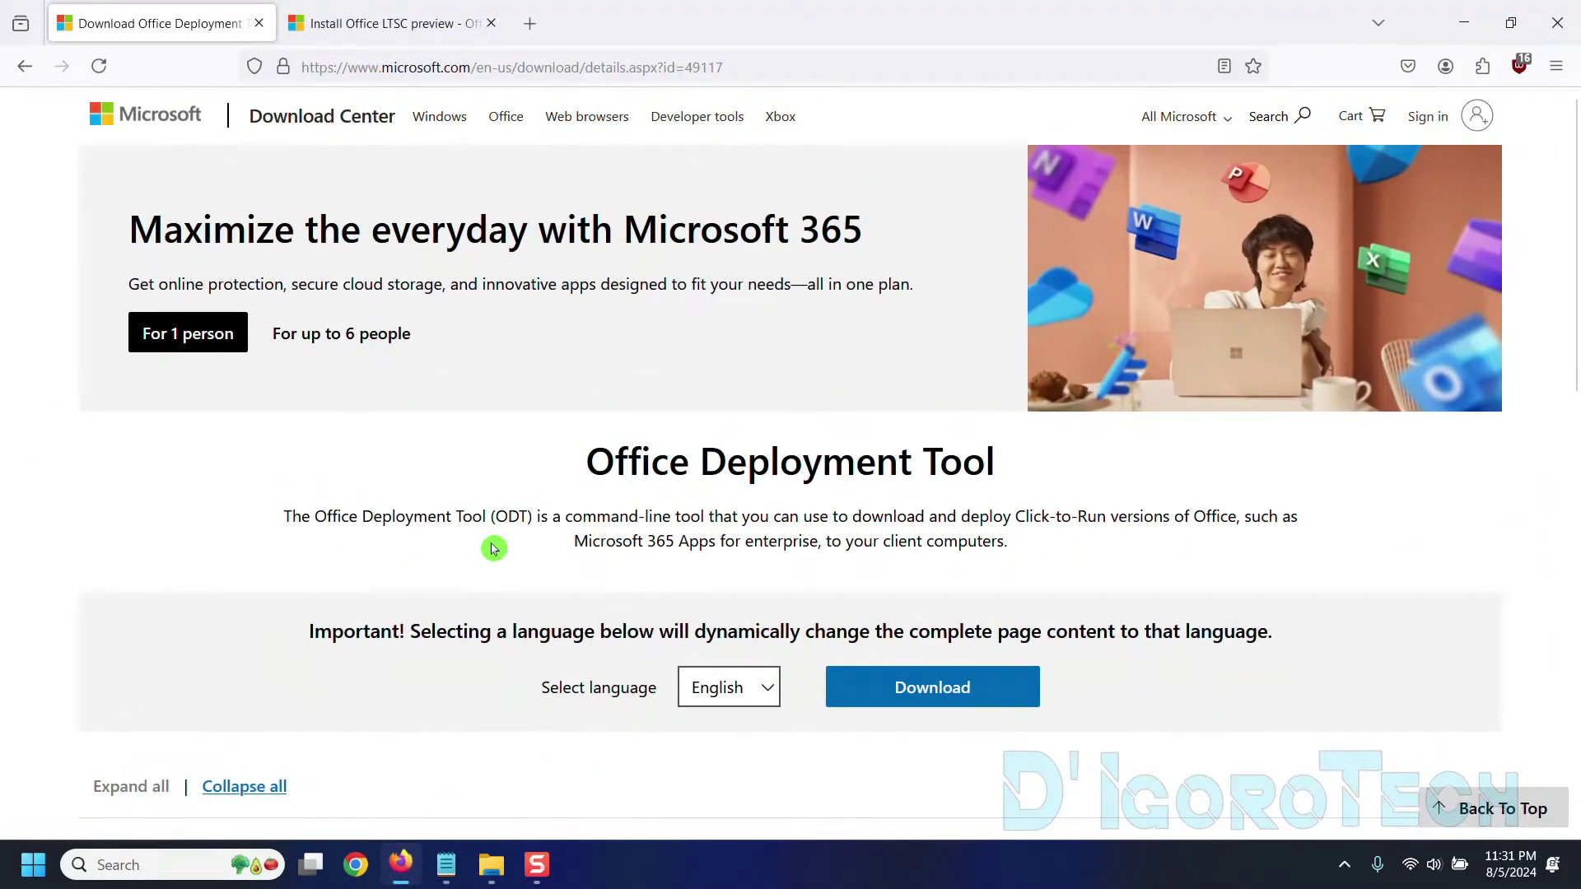
click(925, 87)
double_click(924, 88)
drag(947, 80, 345, 74)
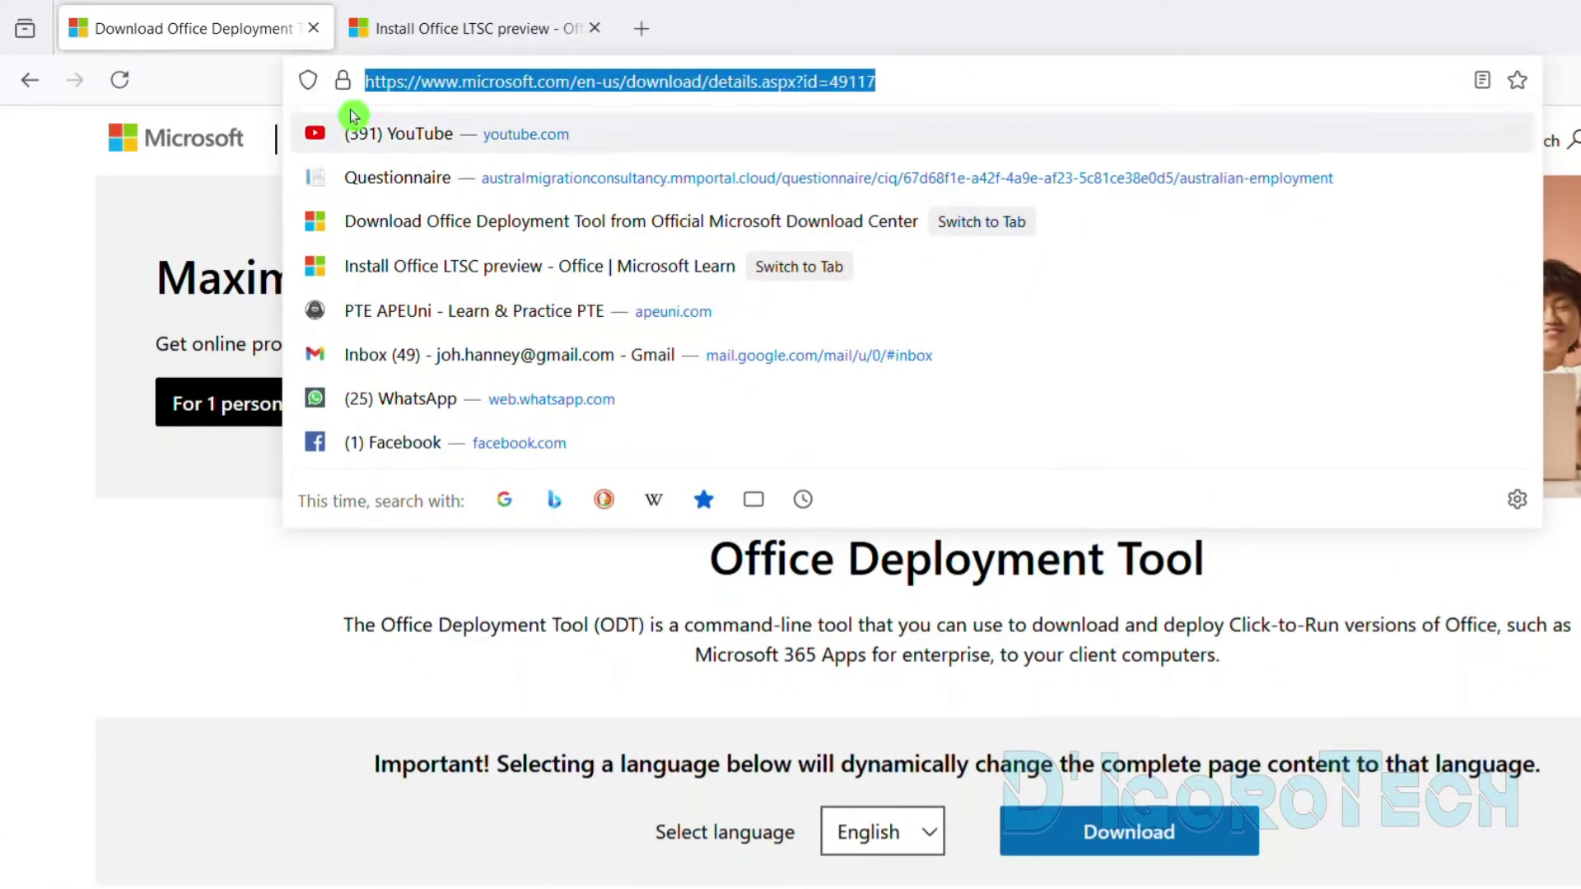
click(73, 252)
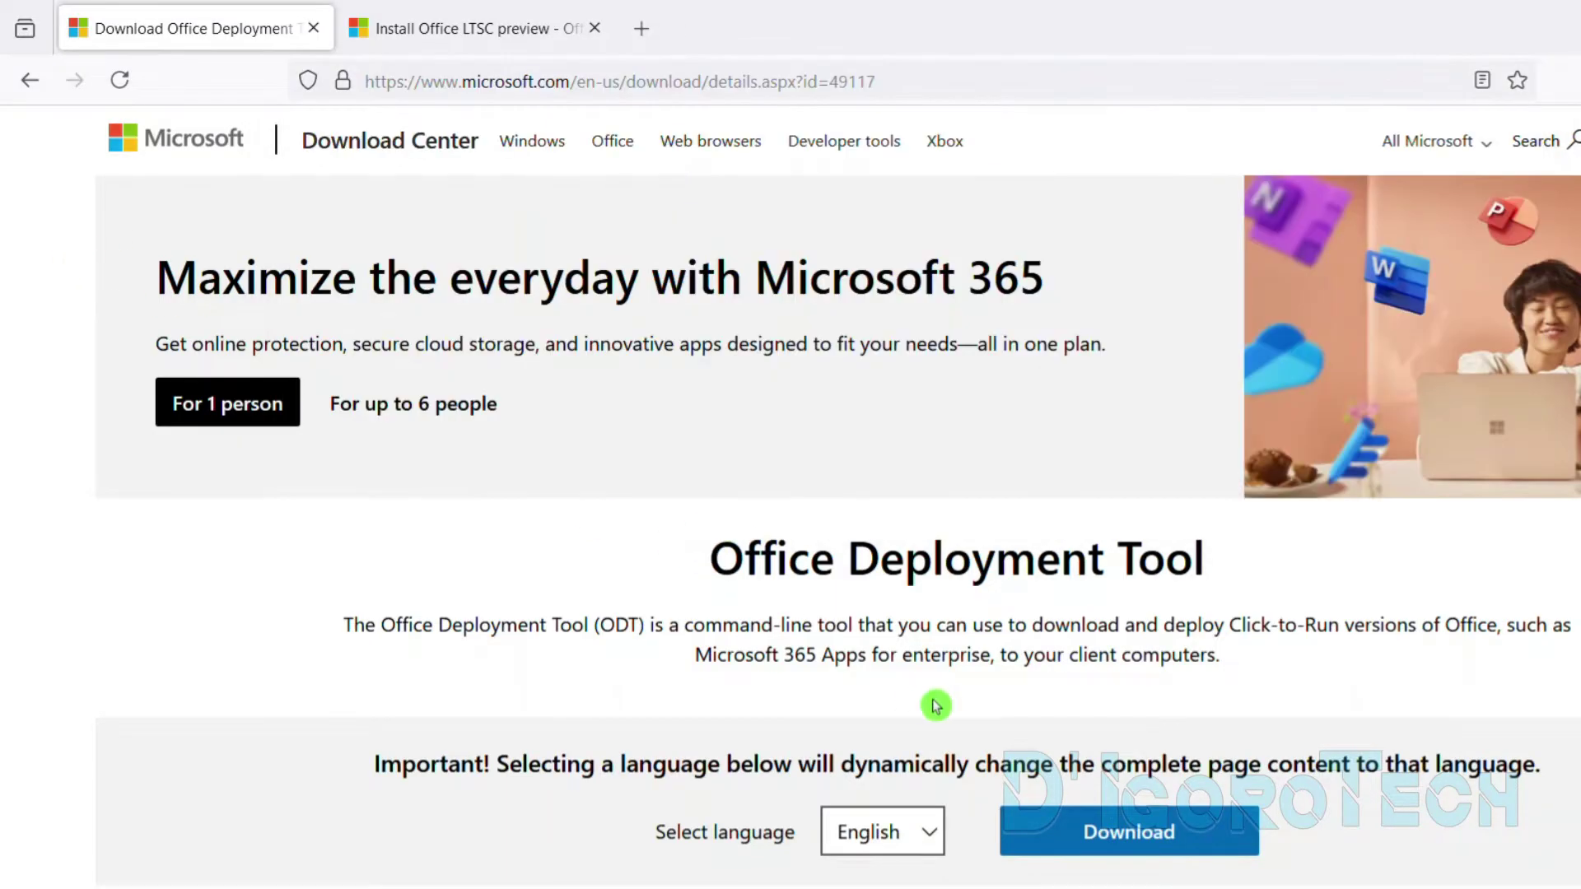
- Download officedeploymenttool_17531-20046.exe with English as the language
scroll(936, 659, down, 3)
drag(709, 301, 1228, 308)
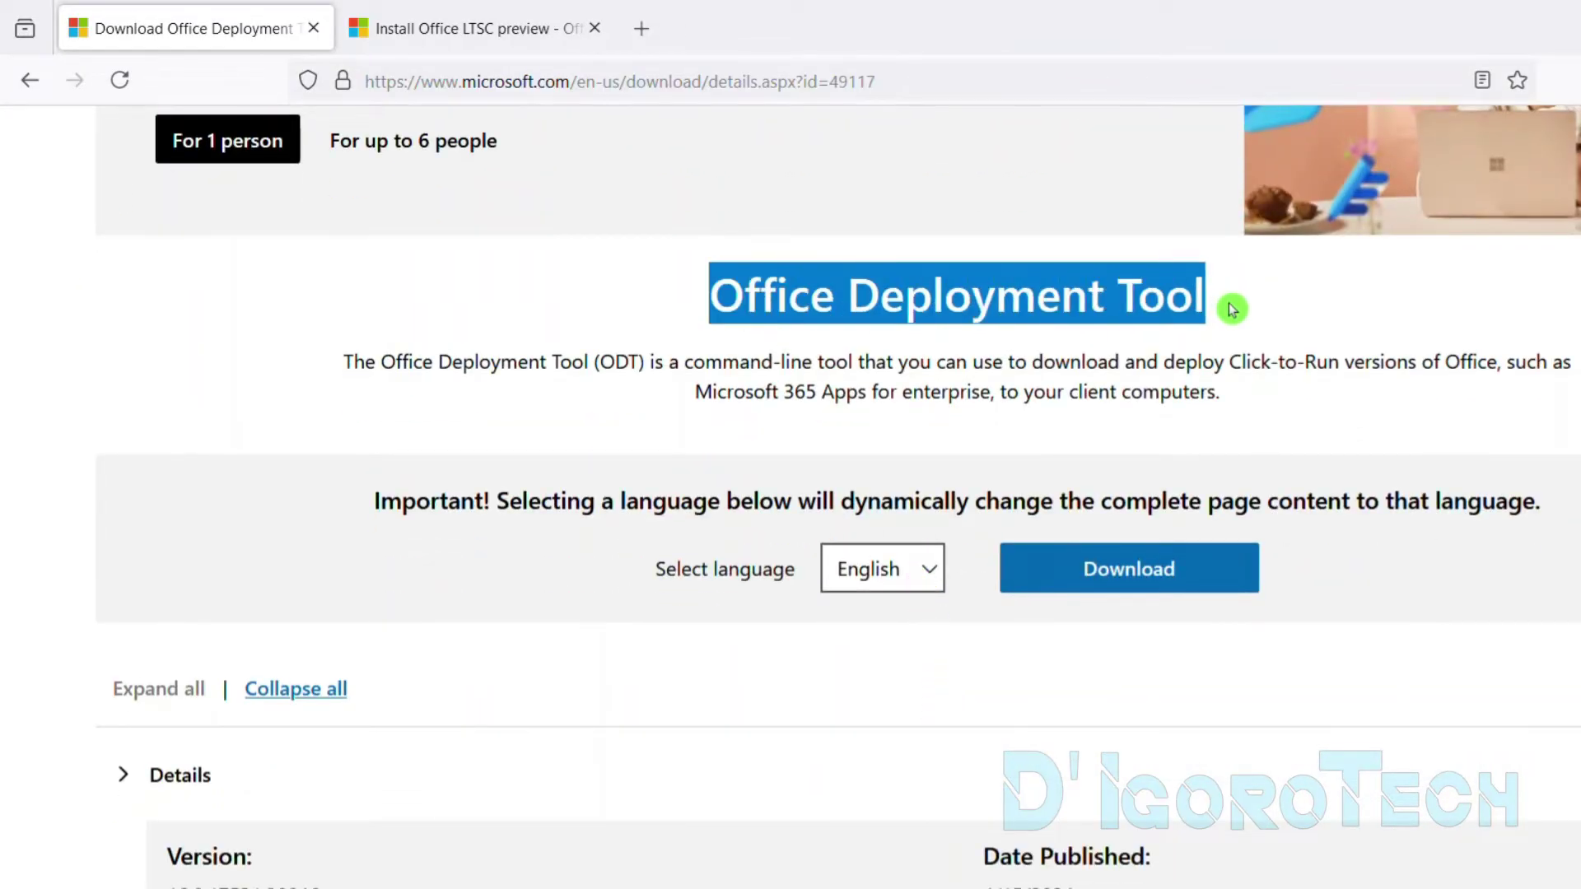
scroll(1233, 309, down, 2)
click(877, 437)
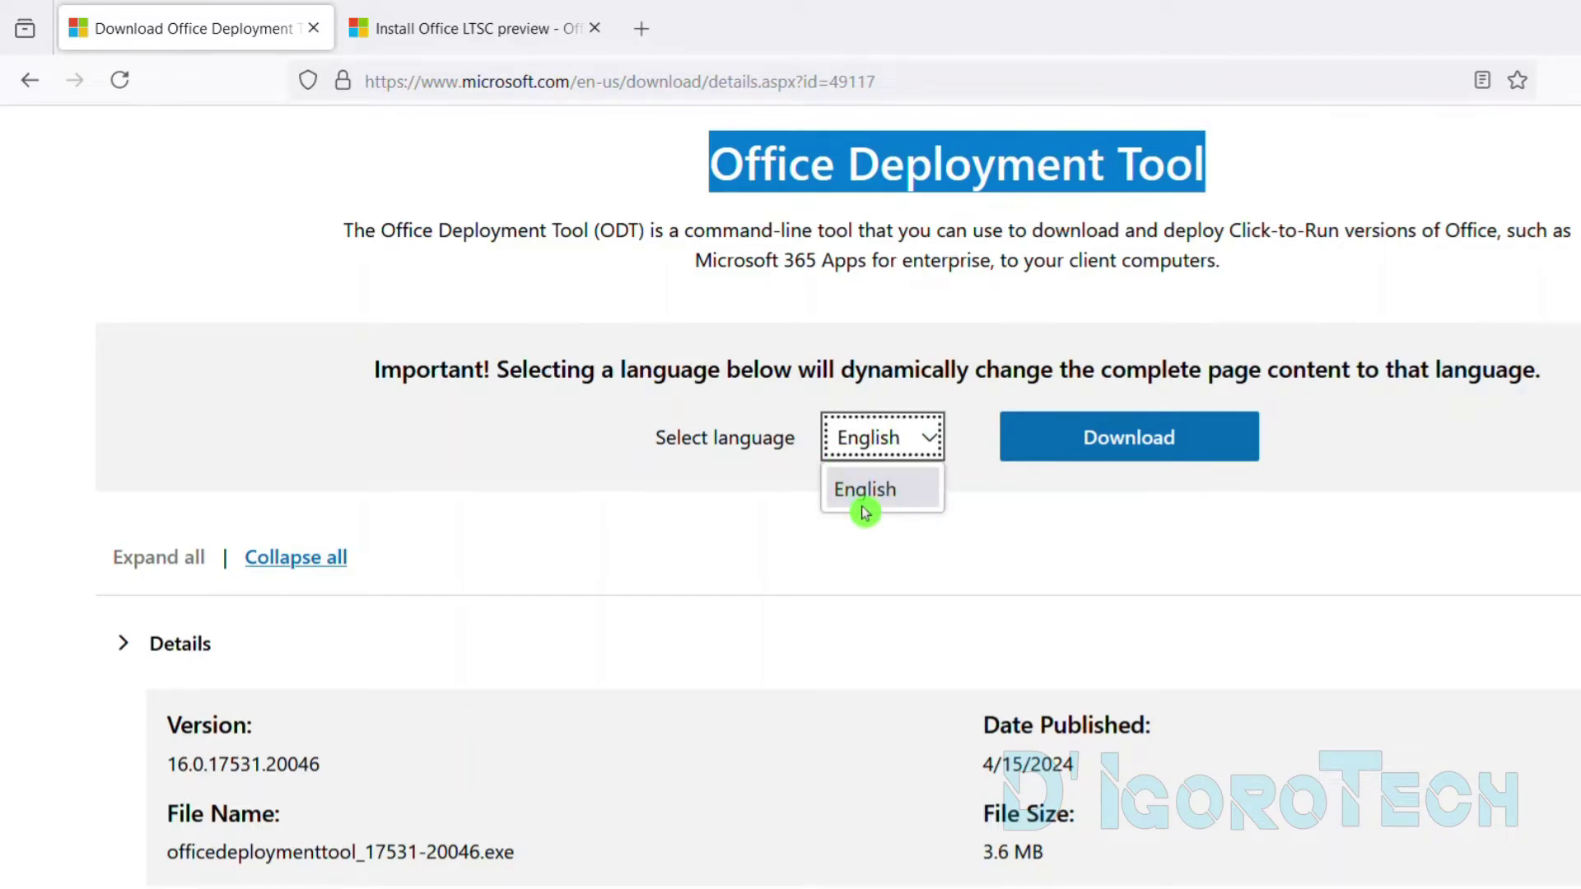
click(799, 497)
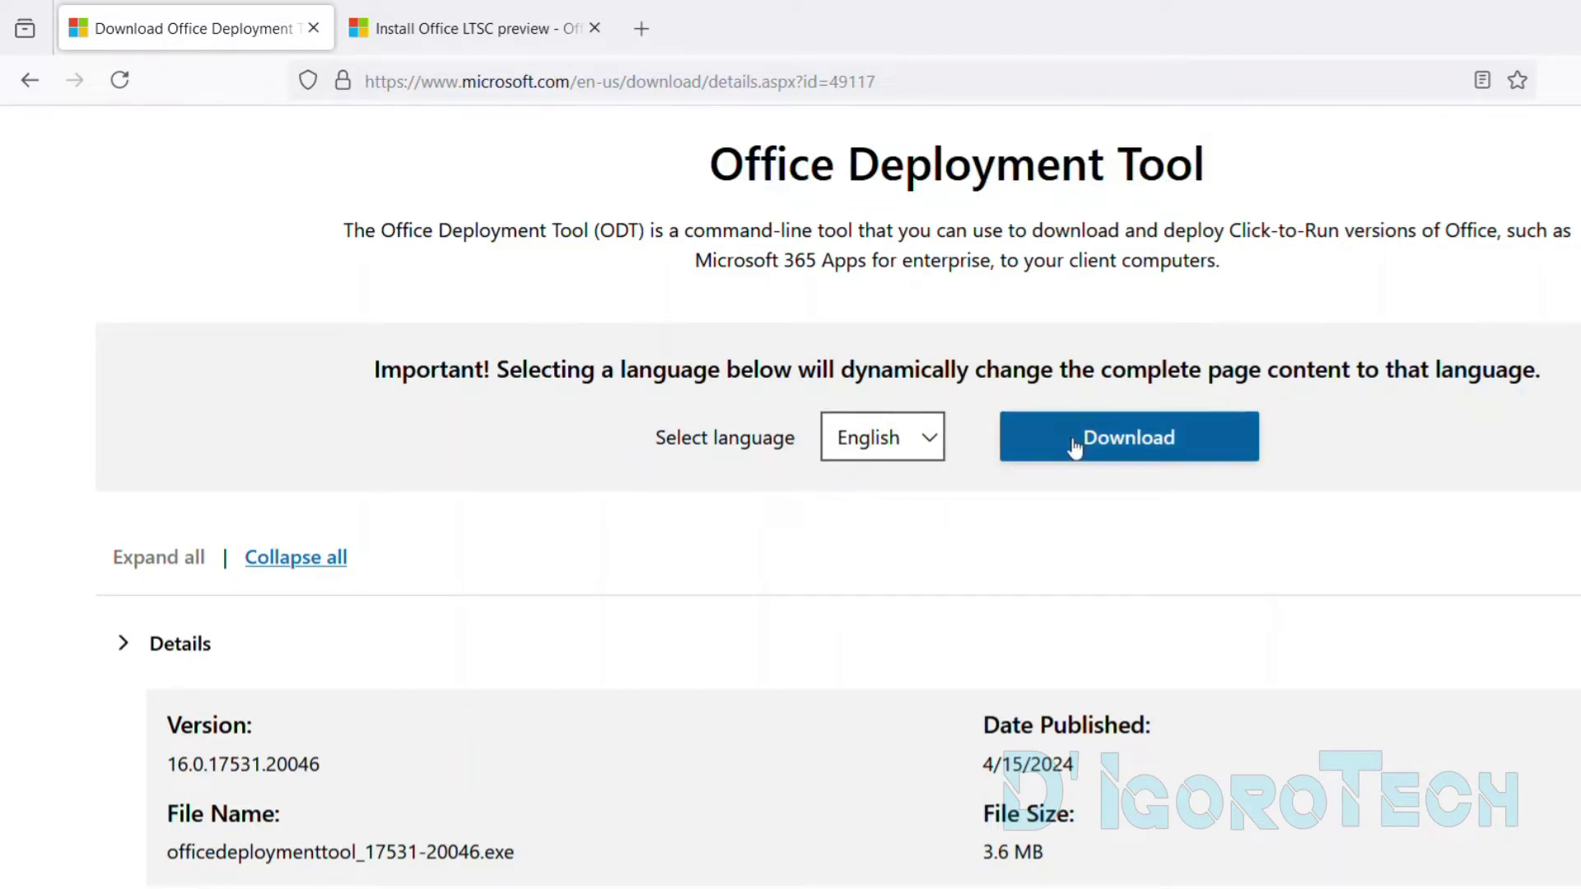
click(1100, 440)
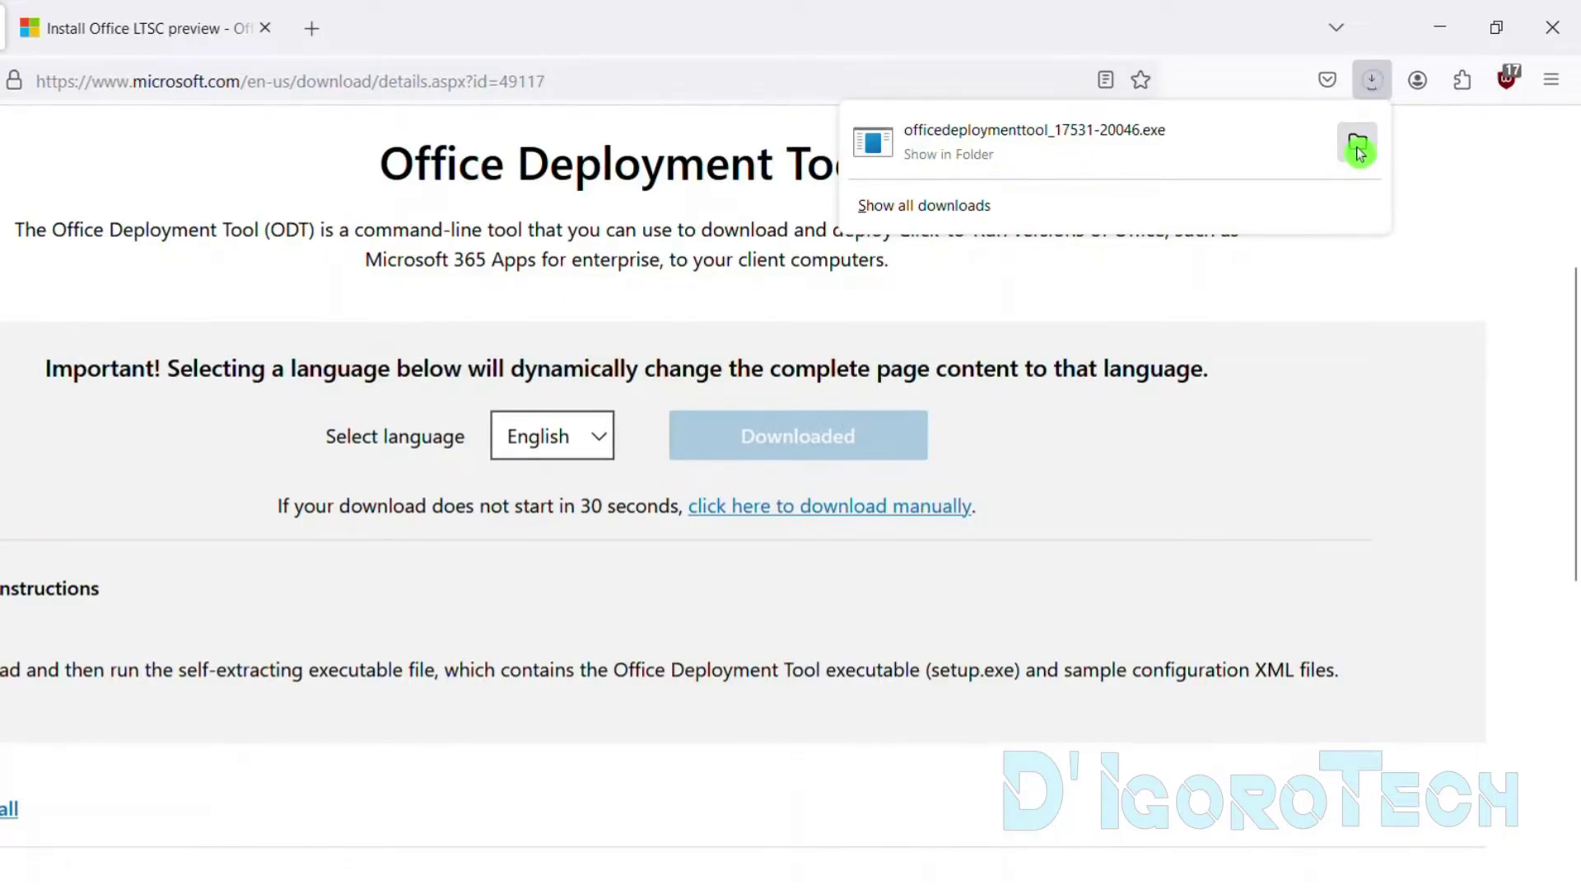
- Run the downloaded Office Deployment Tool and accept its license terms
click(1357, 145)
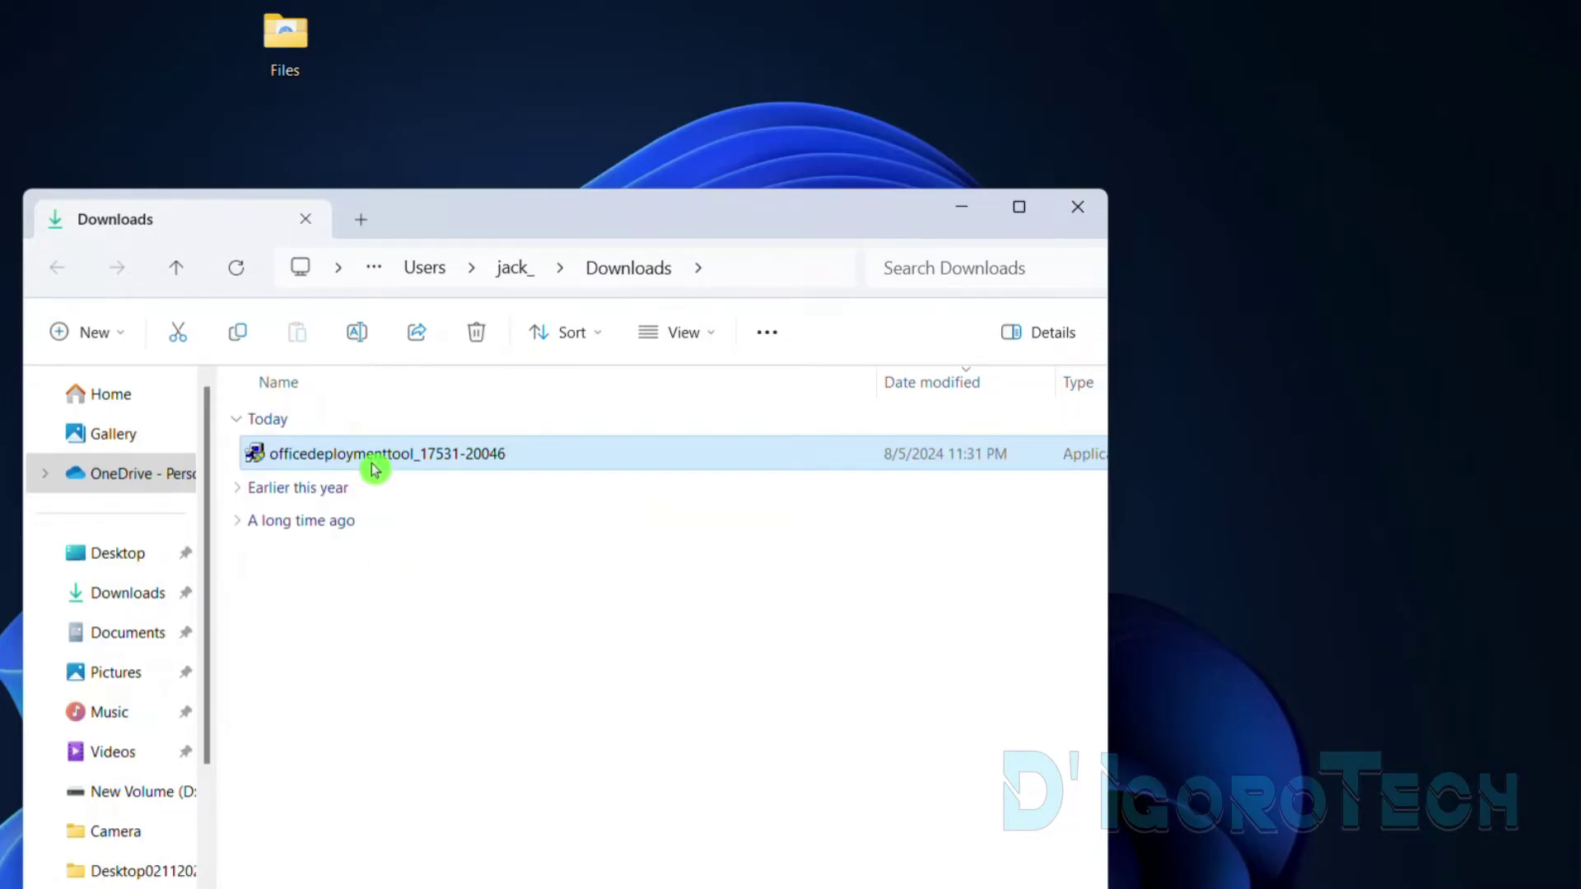
double_click(375, 465)
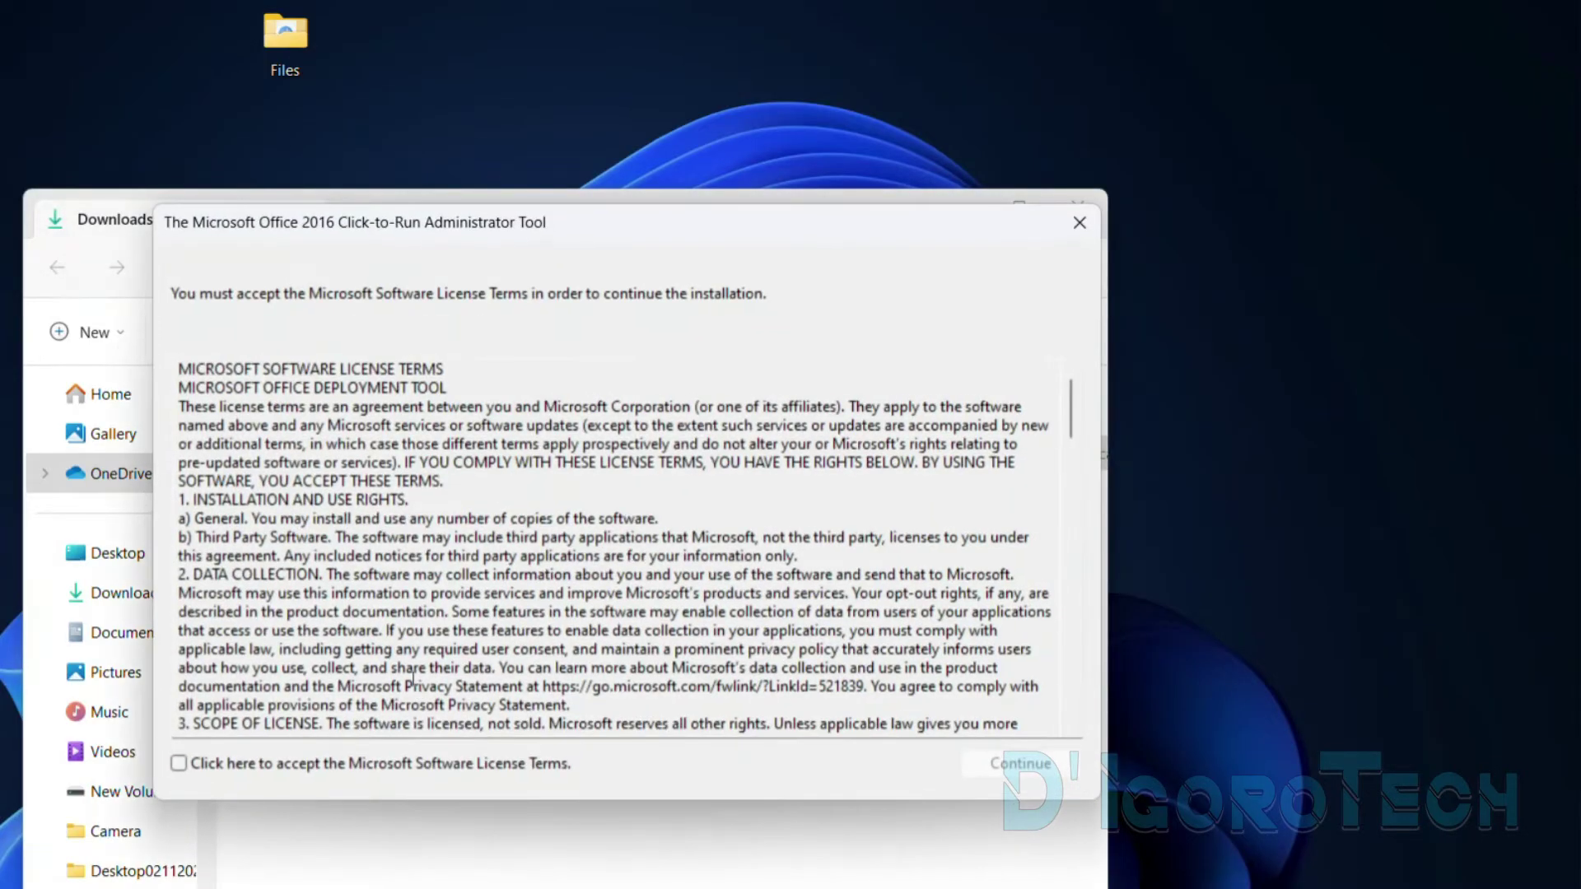
click(244, 766)
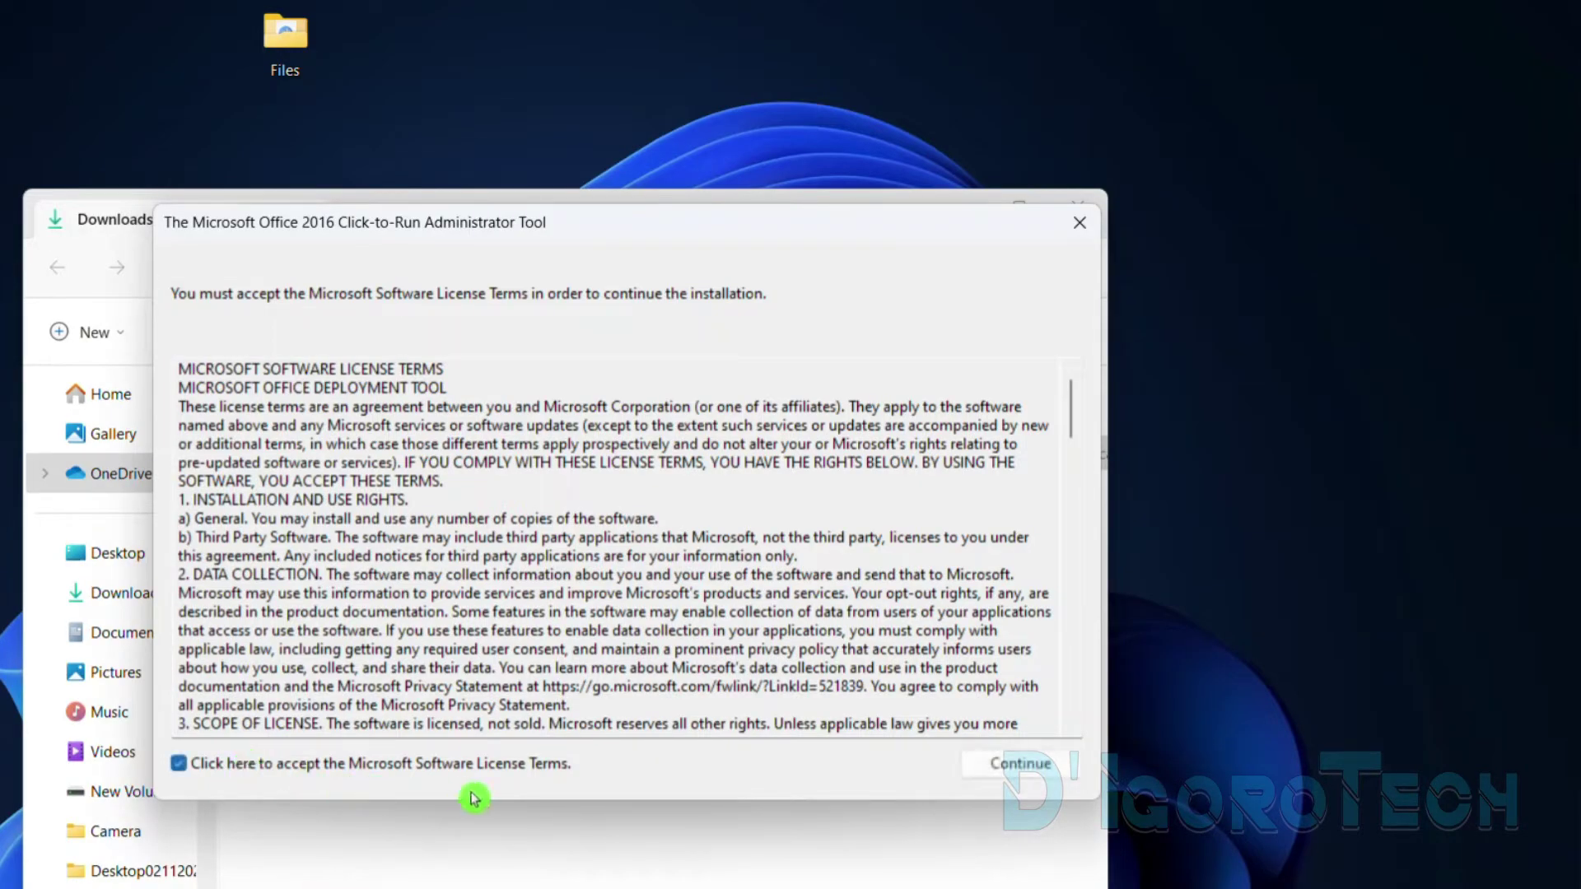
click(1002, 767)
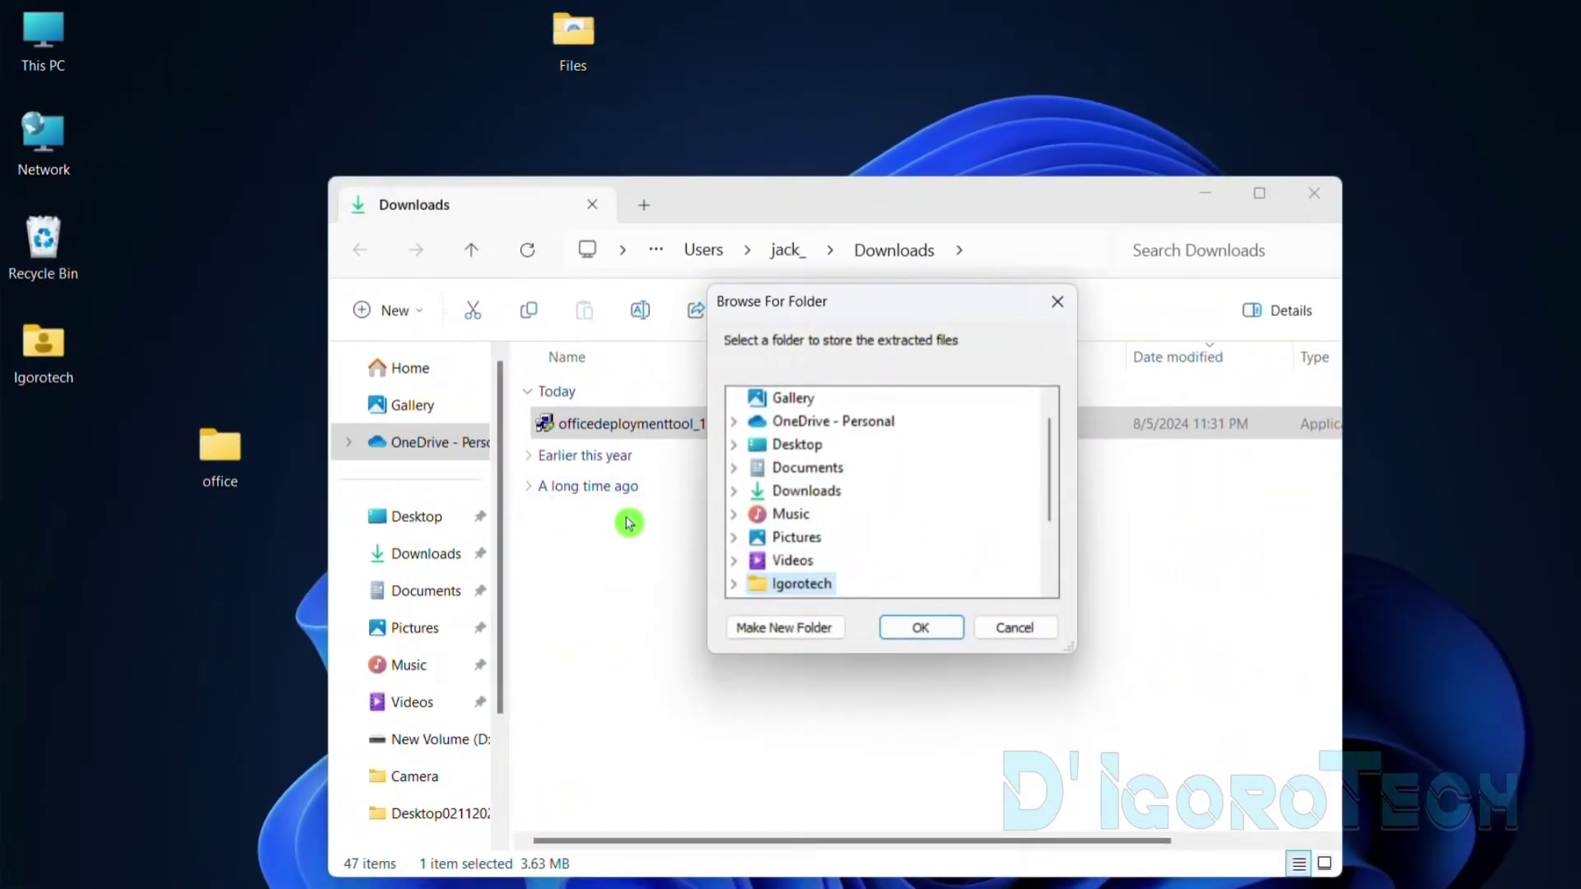
- Extract the tool's files into the desktop 'office' folder
click(206, 452)
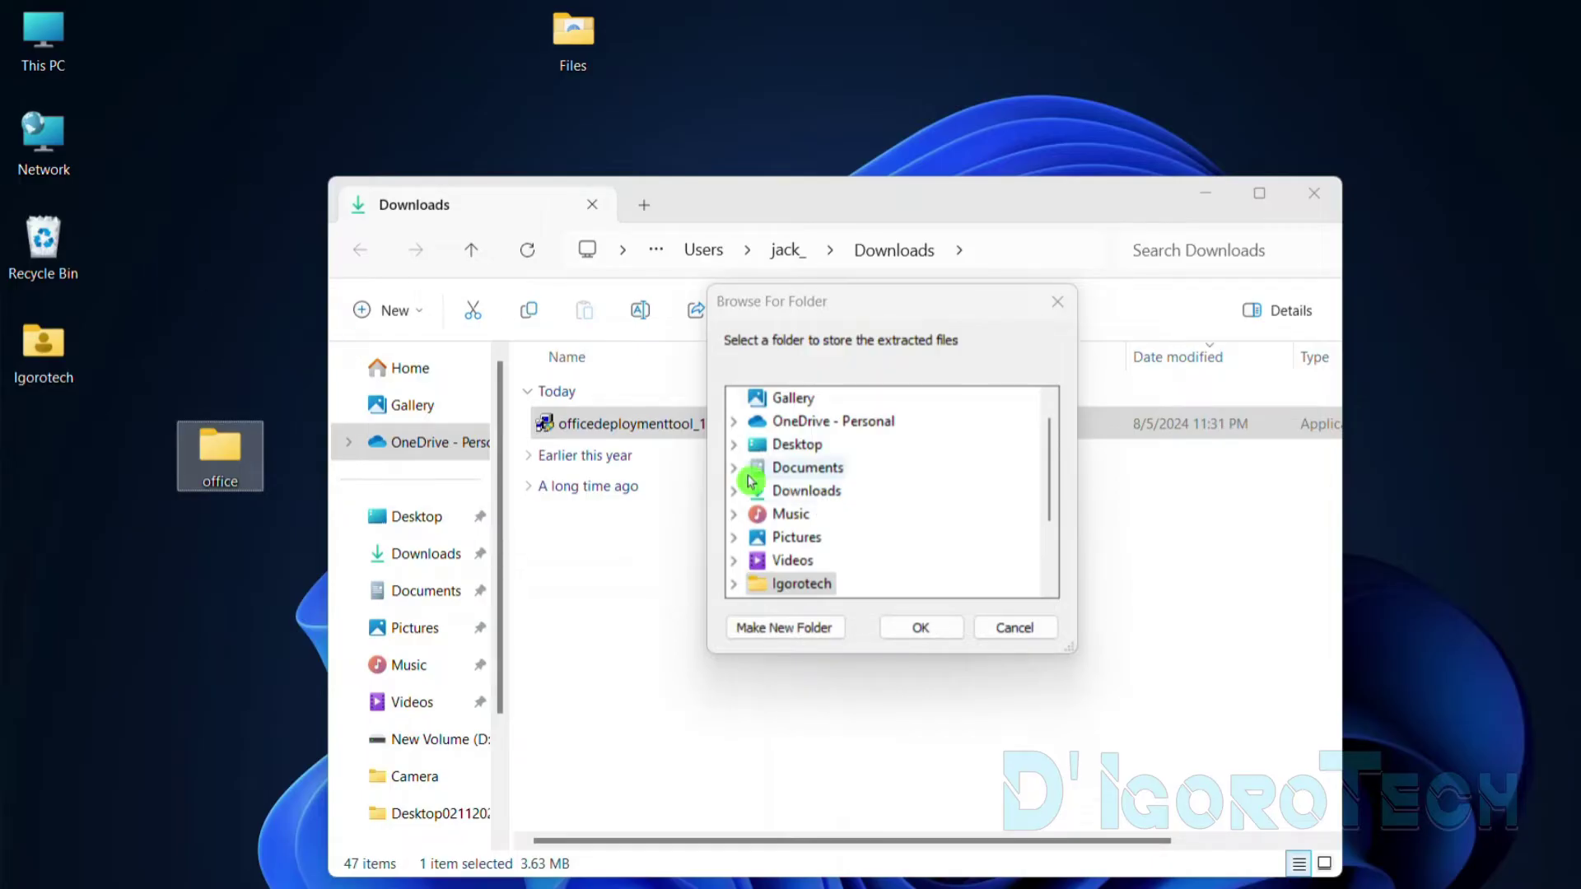
click(734, 446)
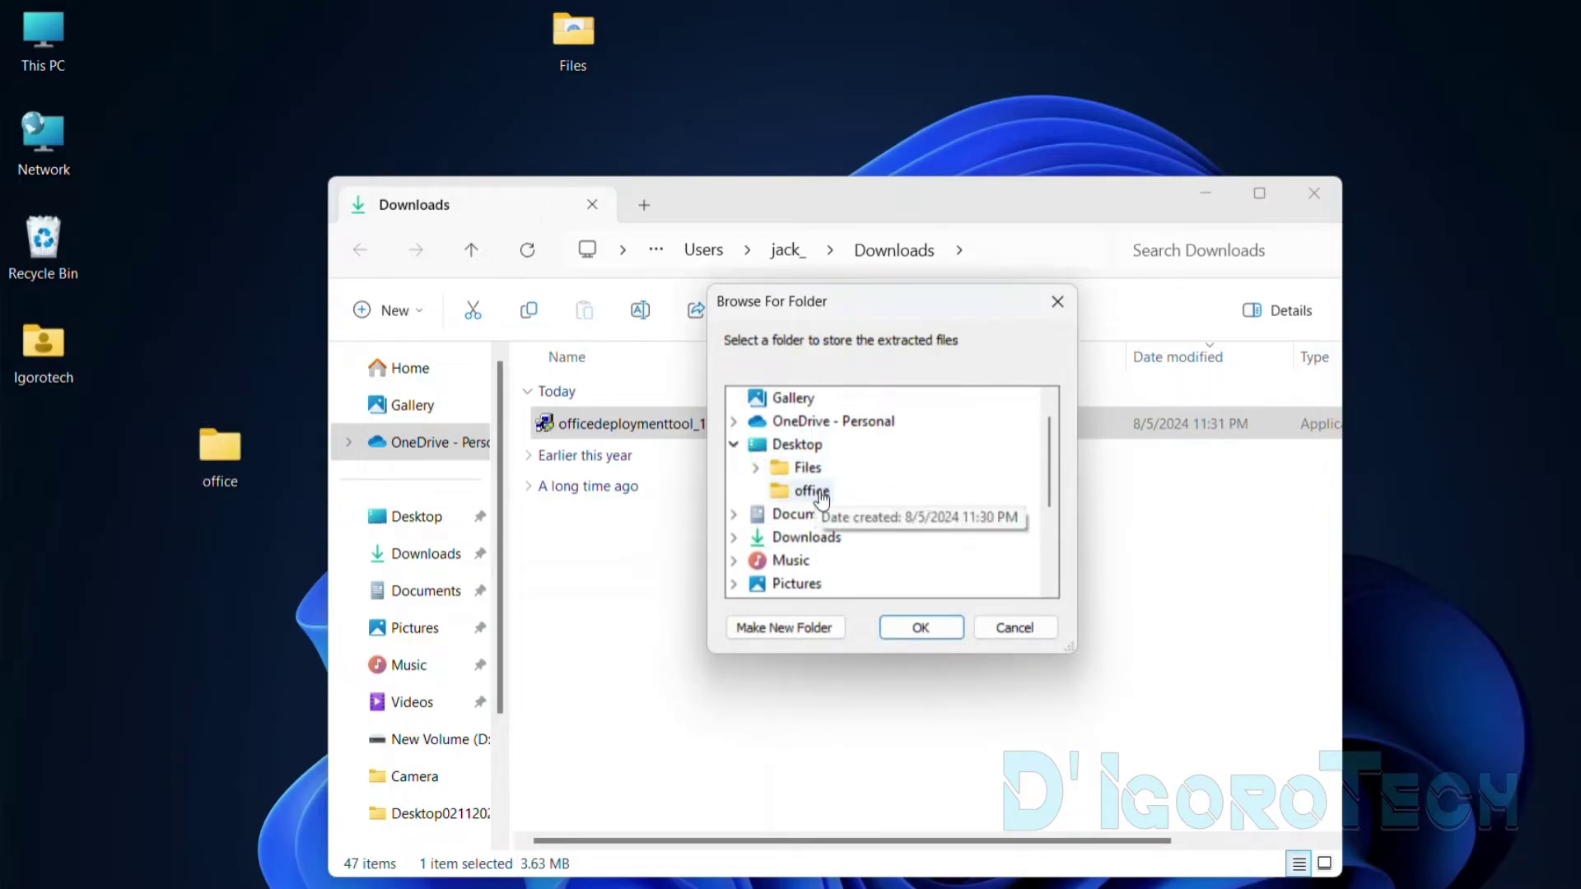
click(812, 492)
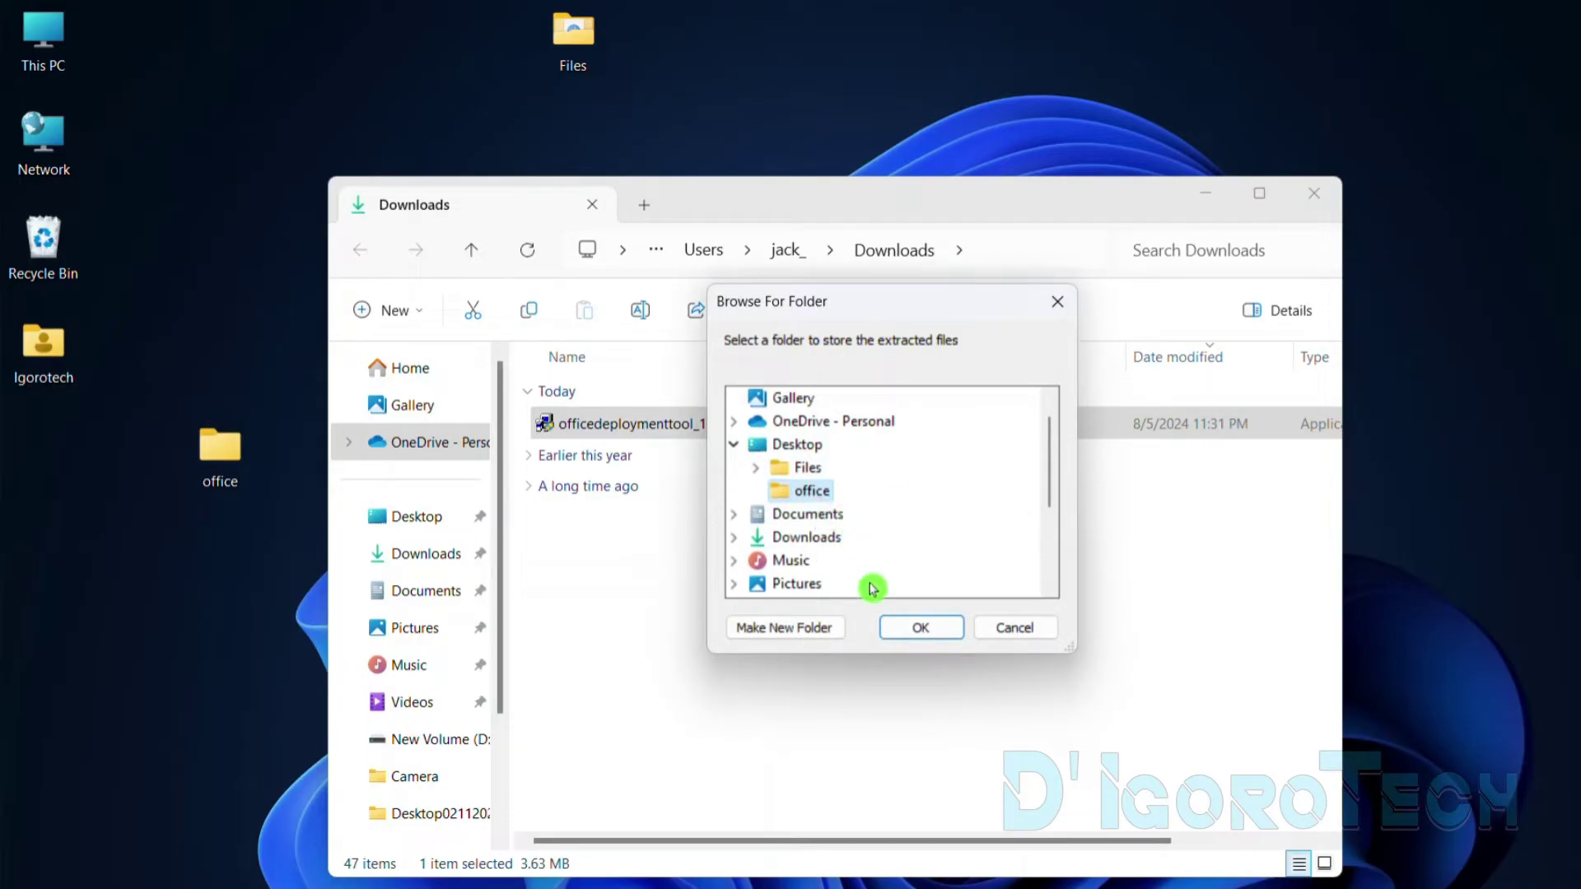
click(937, 632)
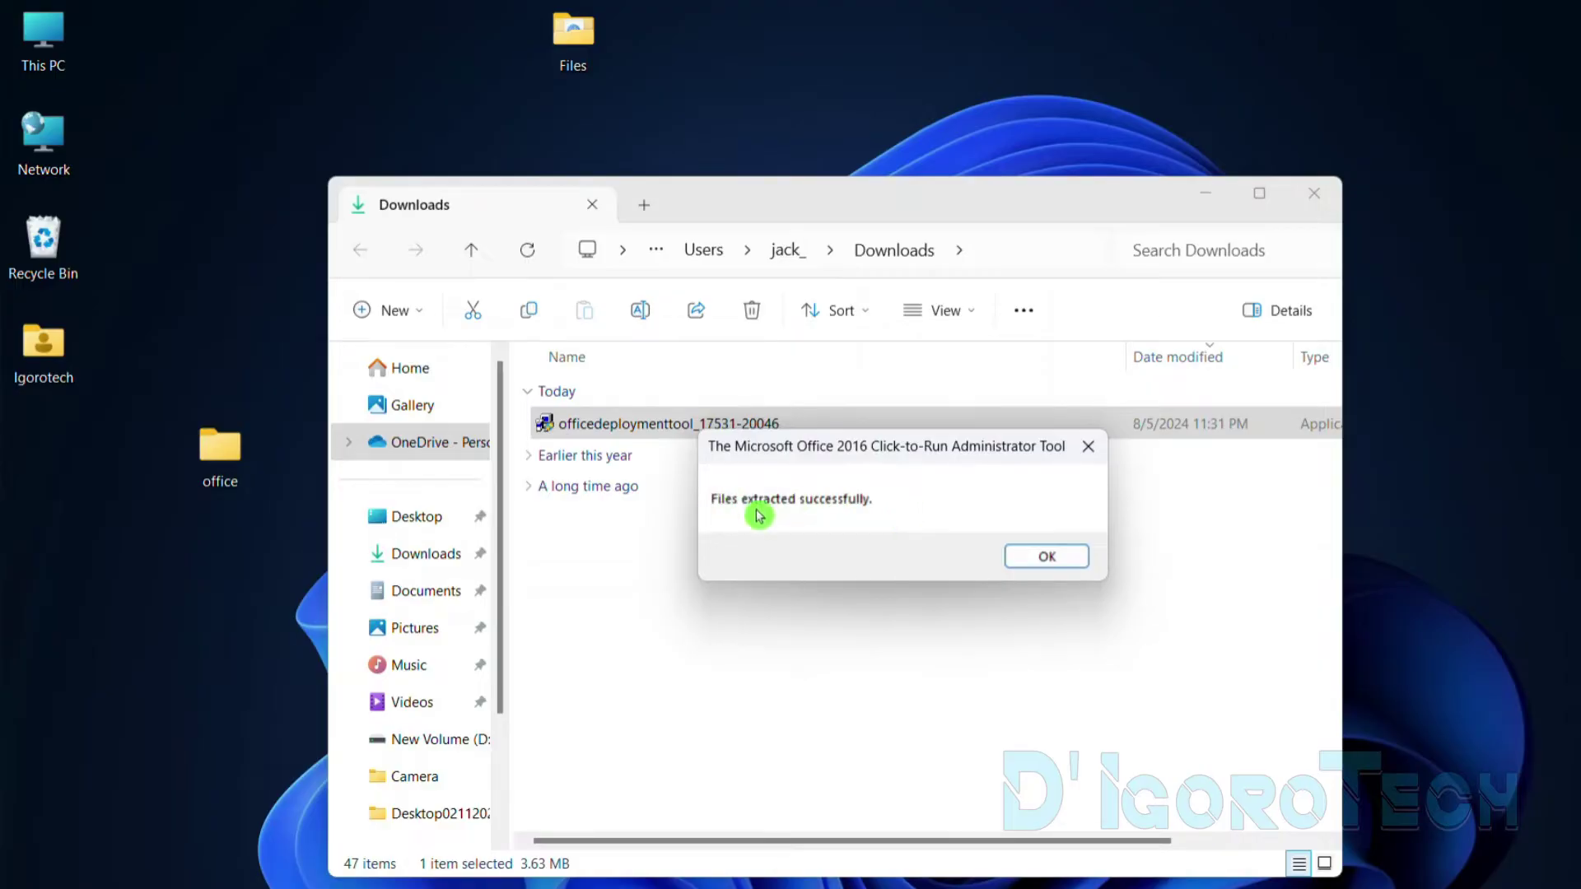
click(1044, 557)
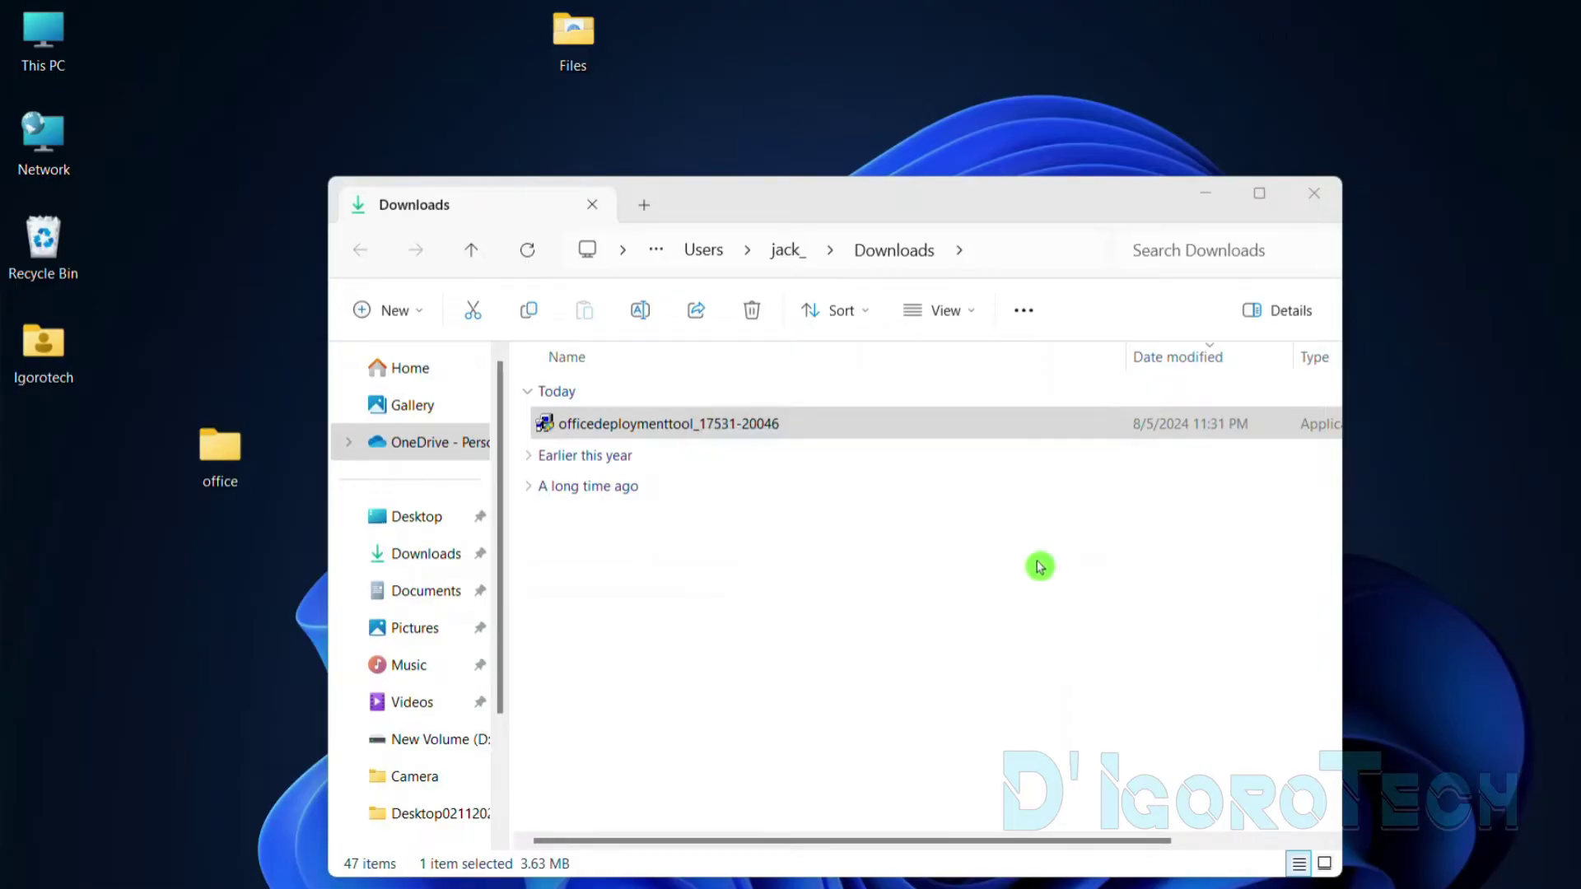
- Open the desktop 'office' folder to view setup and the sample XML files
click(1205, 194)
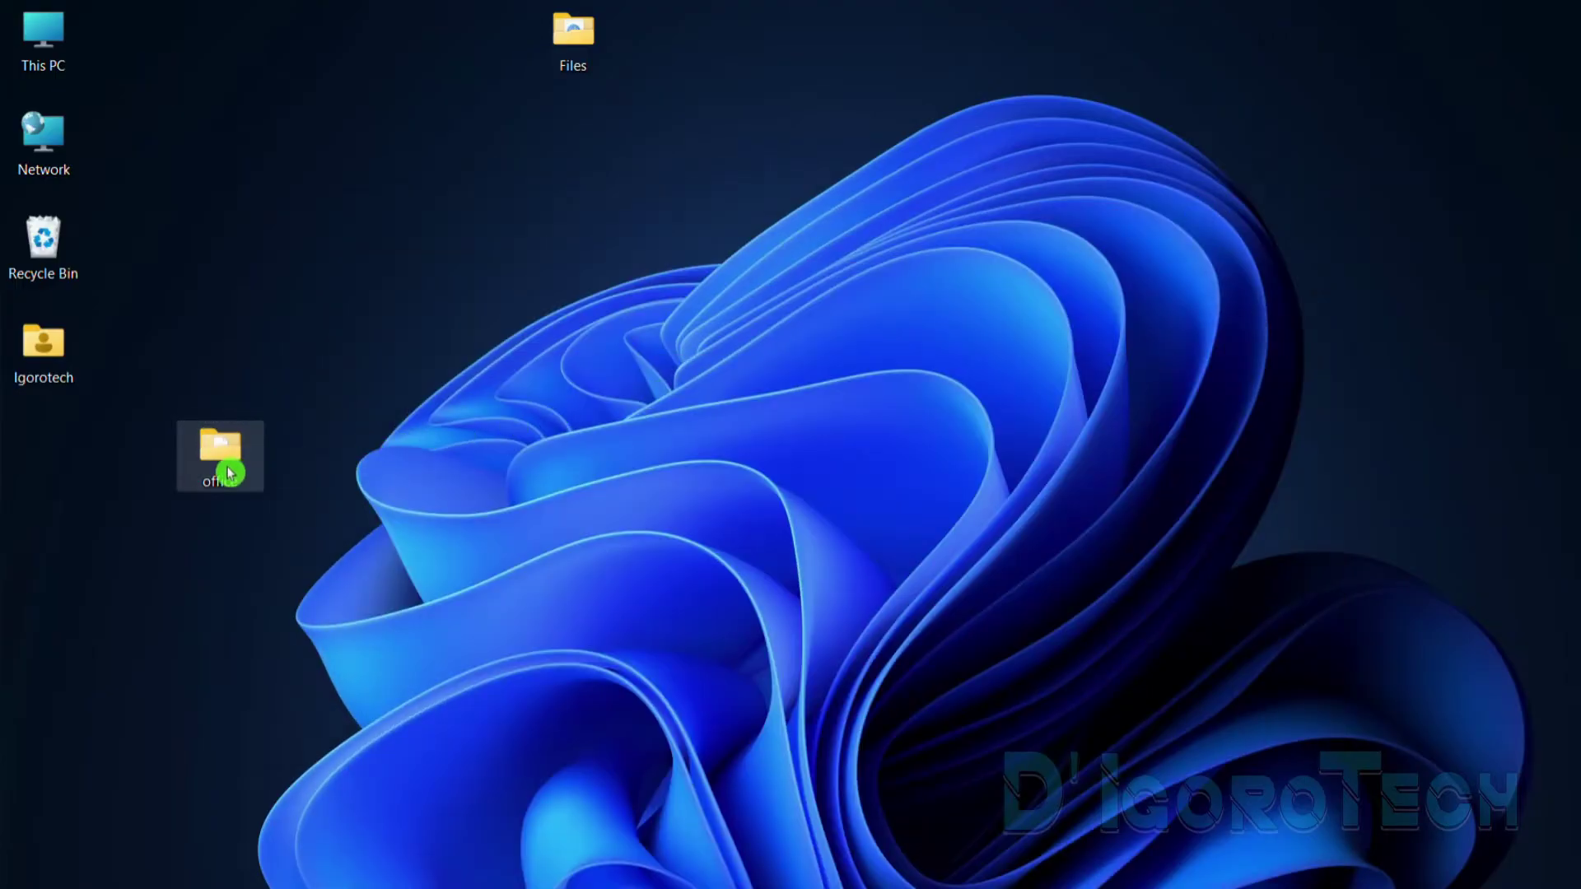
double_click(229, 473)
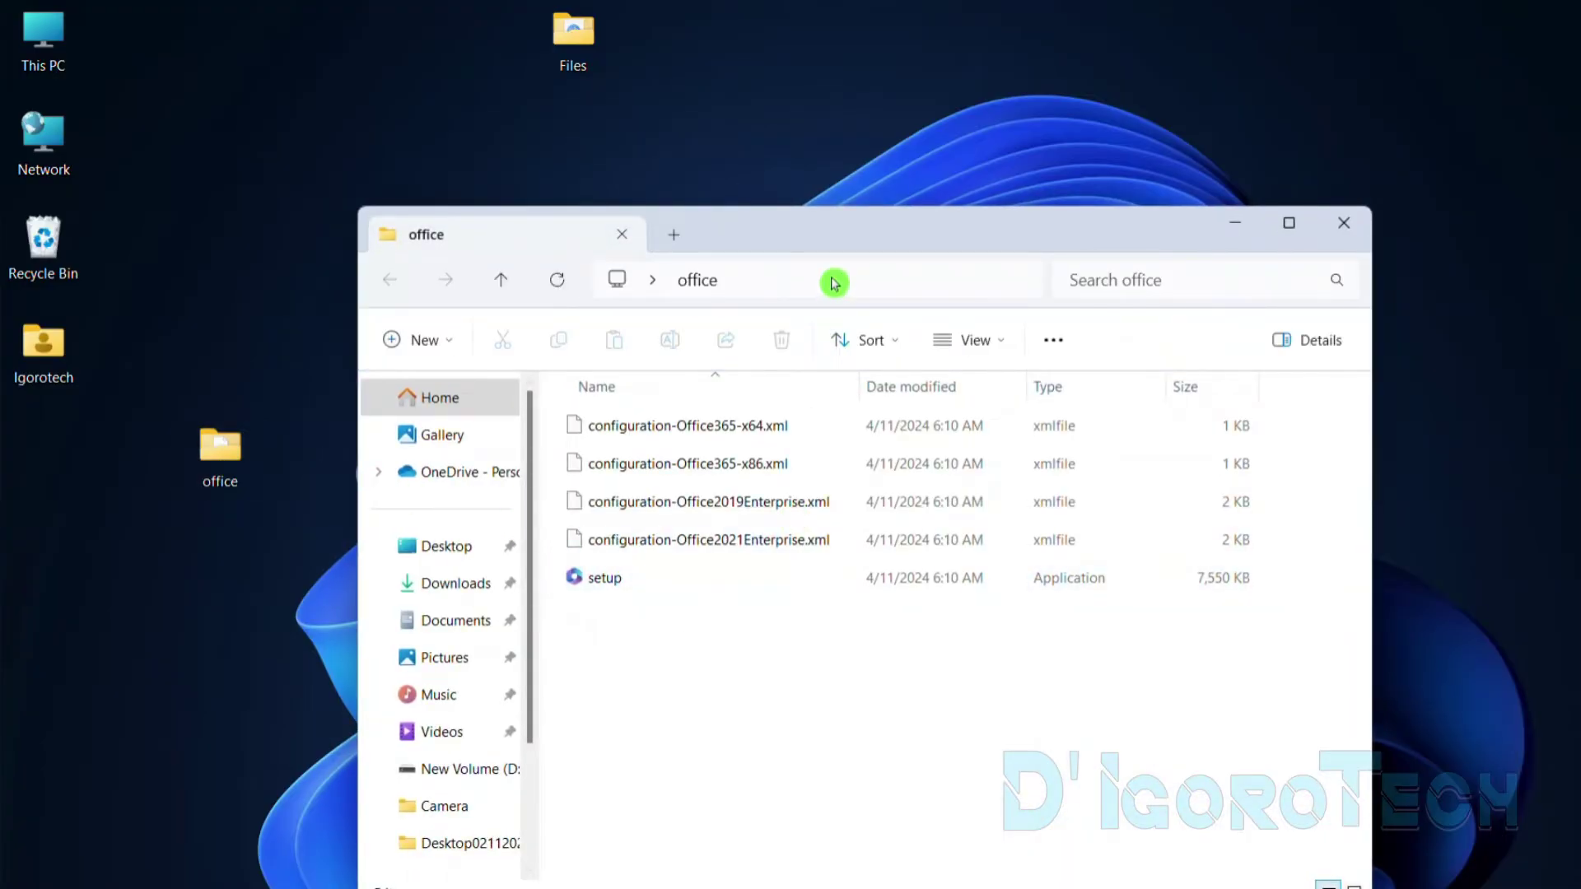
drag(817, 238, 731, 150)
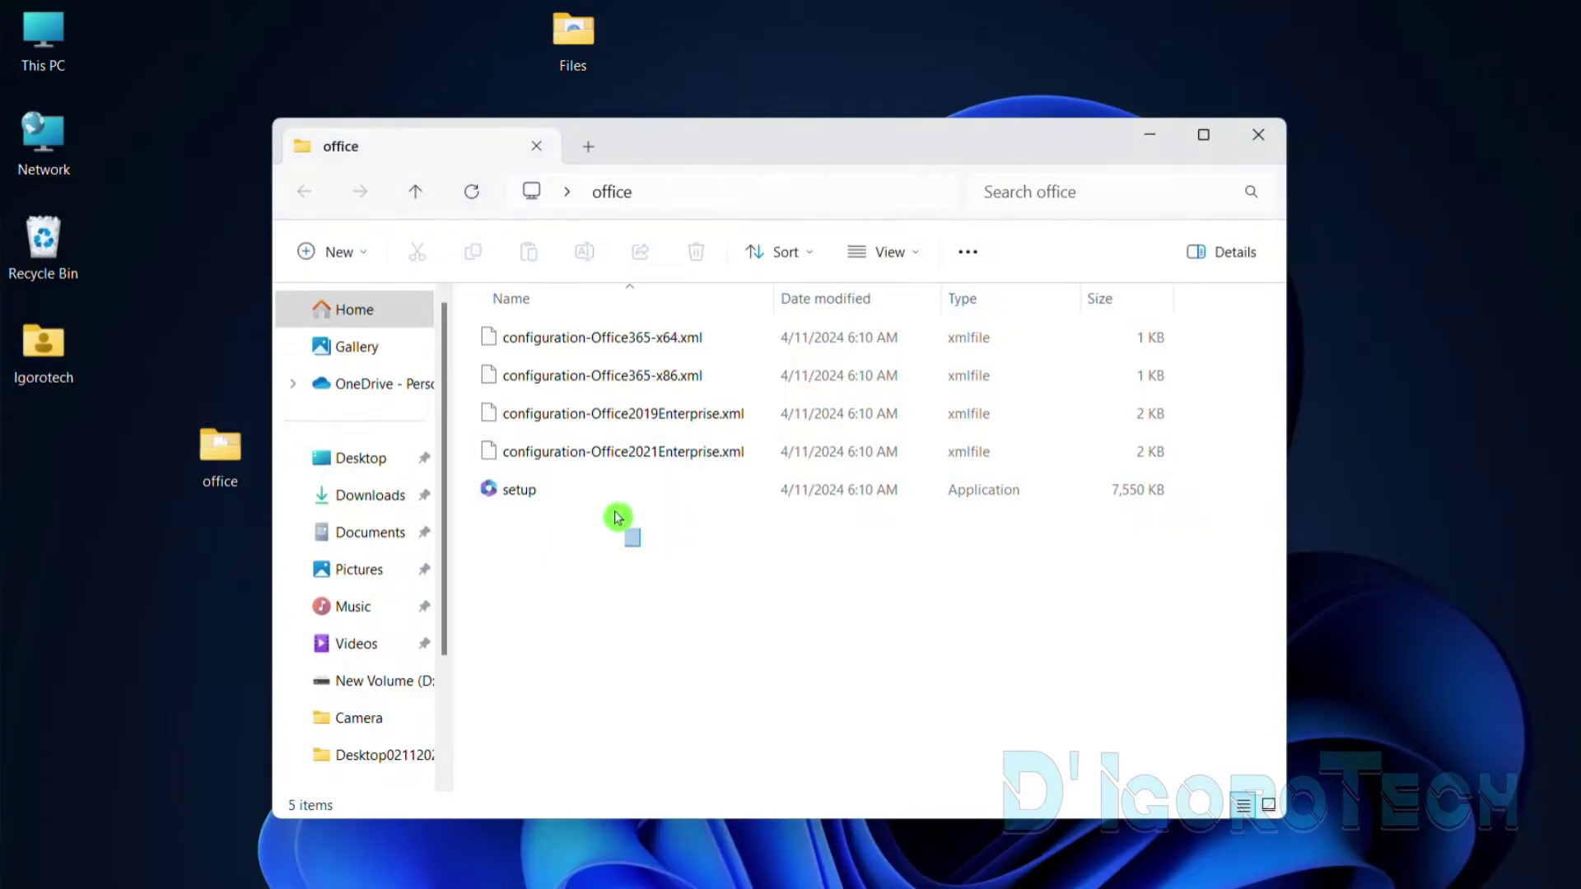
drag(642, 548, 522, 311)
click(567, 570)
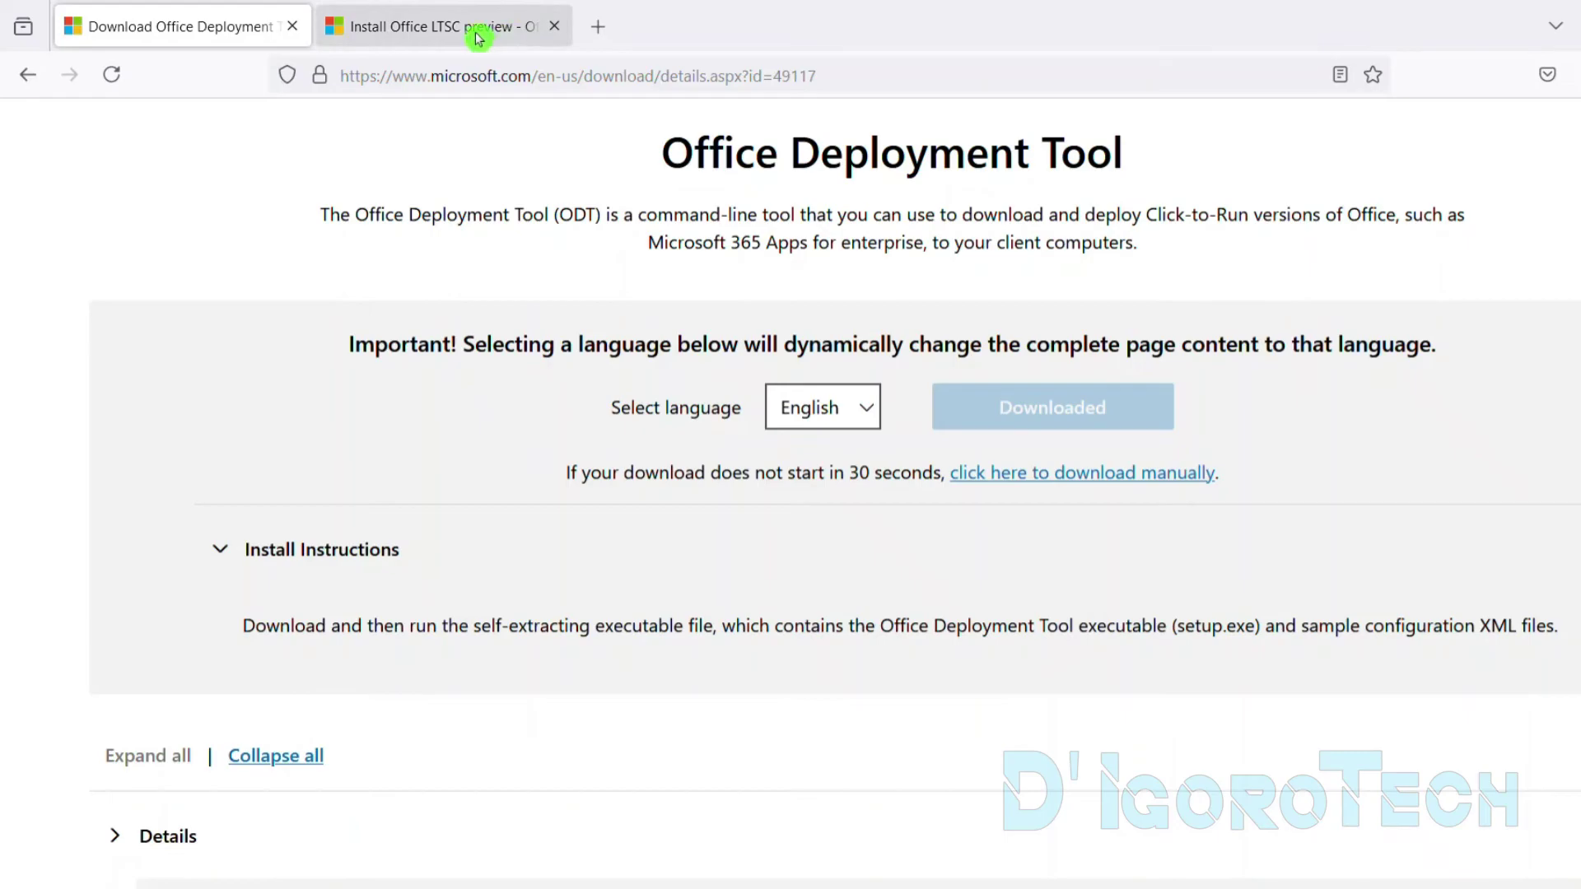
- Switch to the Install Office LTSC preview article on Microsoft Learn
click(478, 38)
click(664, 82)
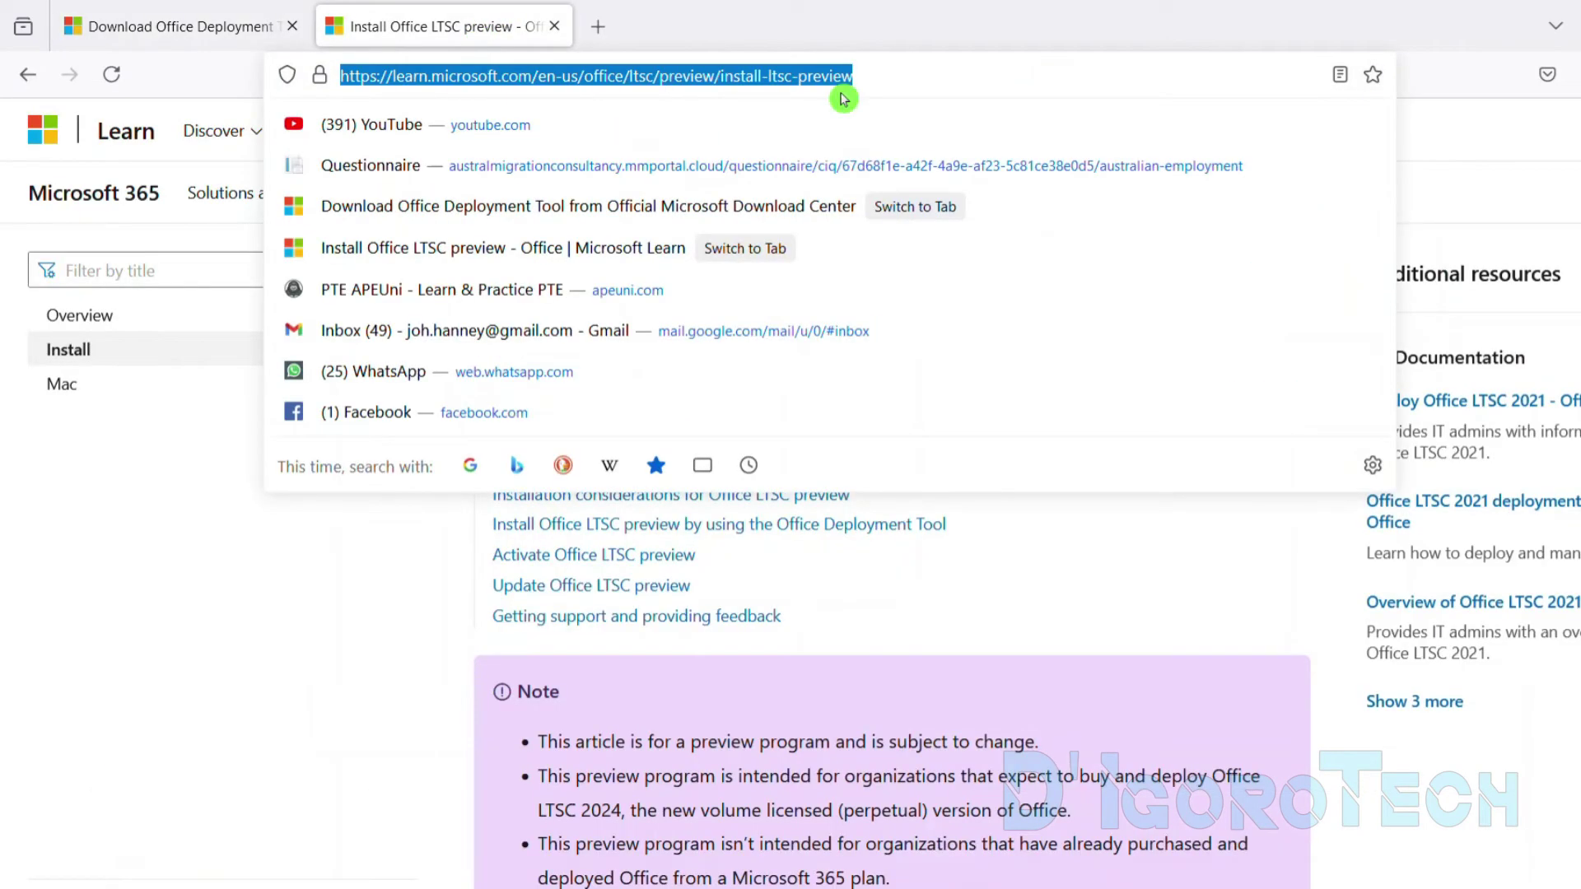
click(931, 82)
drag(946, 76, 315, 77)
key(Escape)
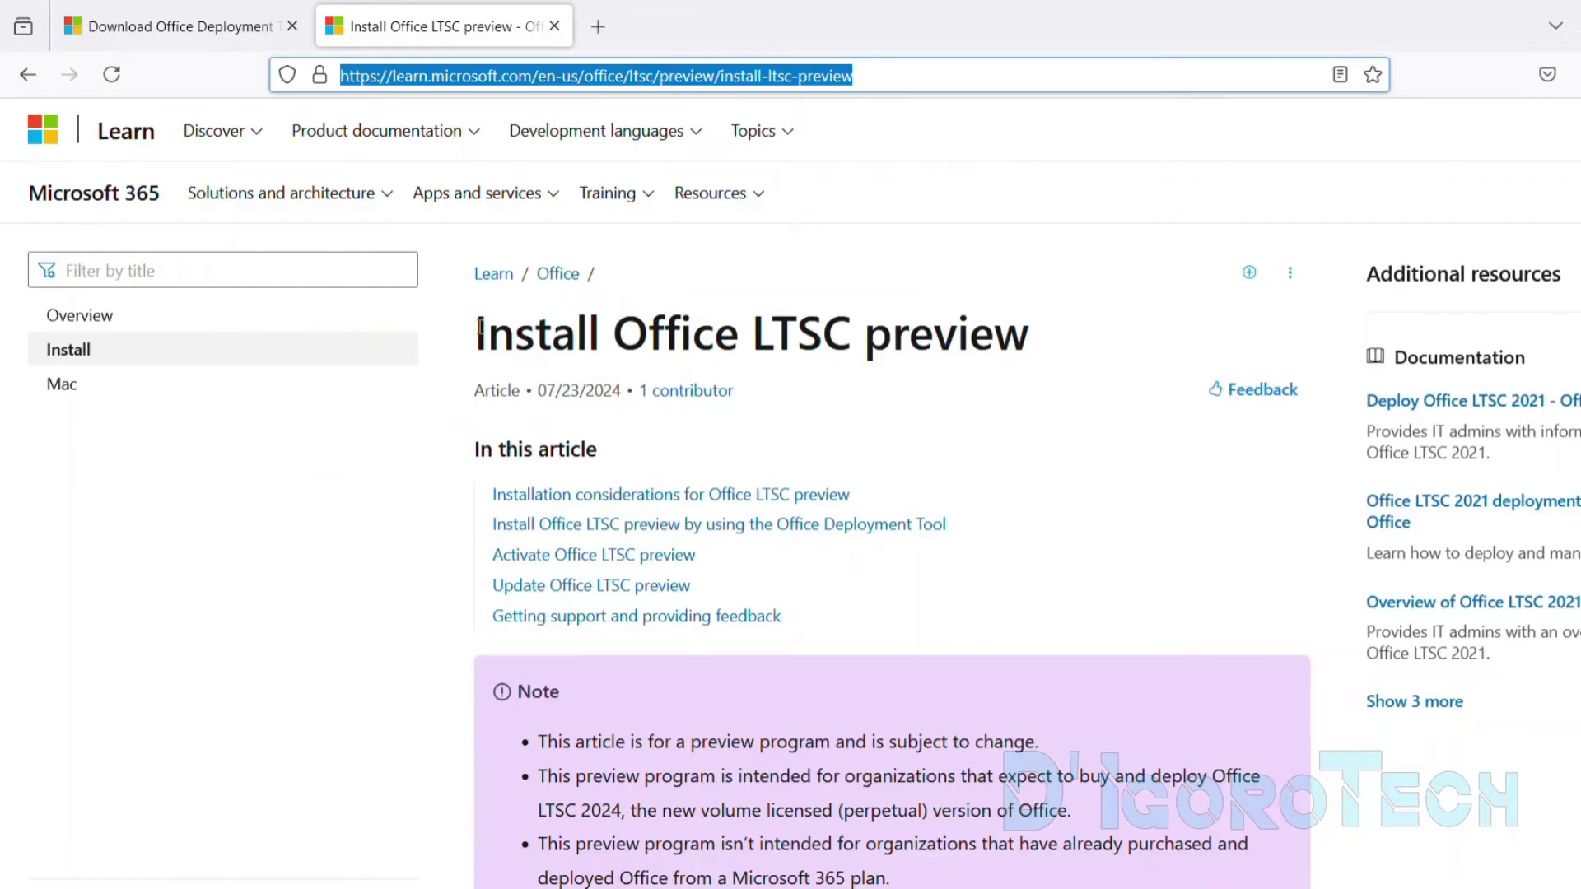
drag(477, 329, 1039, 329)
click(1020, 365)
- Review the preview products: Office LTSC 2024, Project 2024 and Visio 2024
scroll(1020, 365, down, 4)
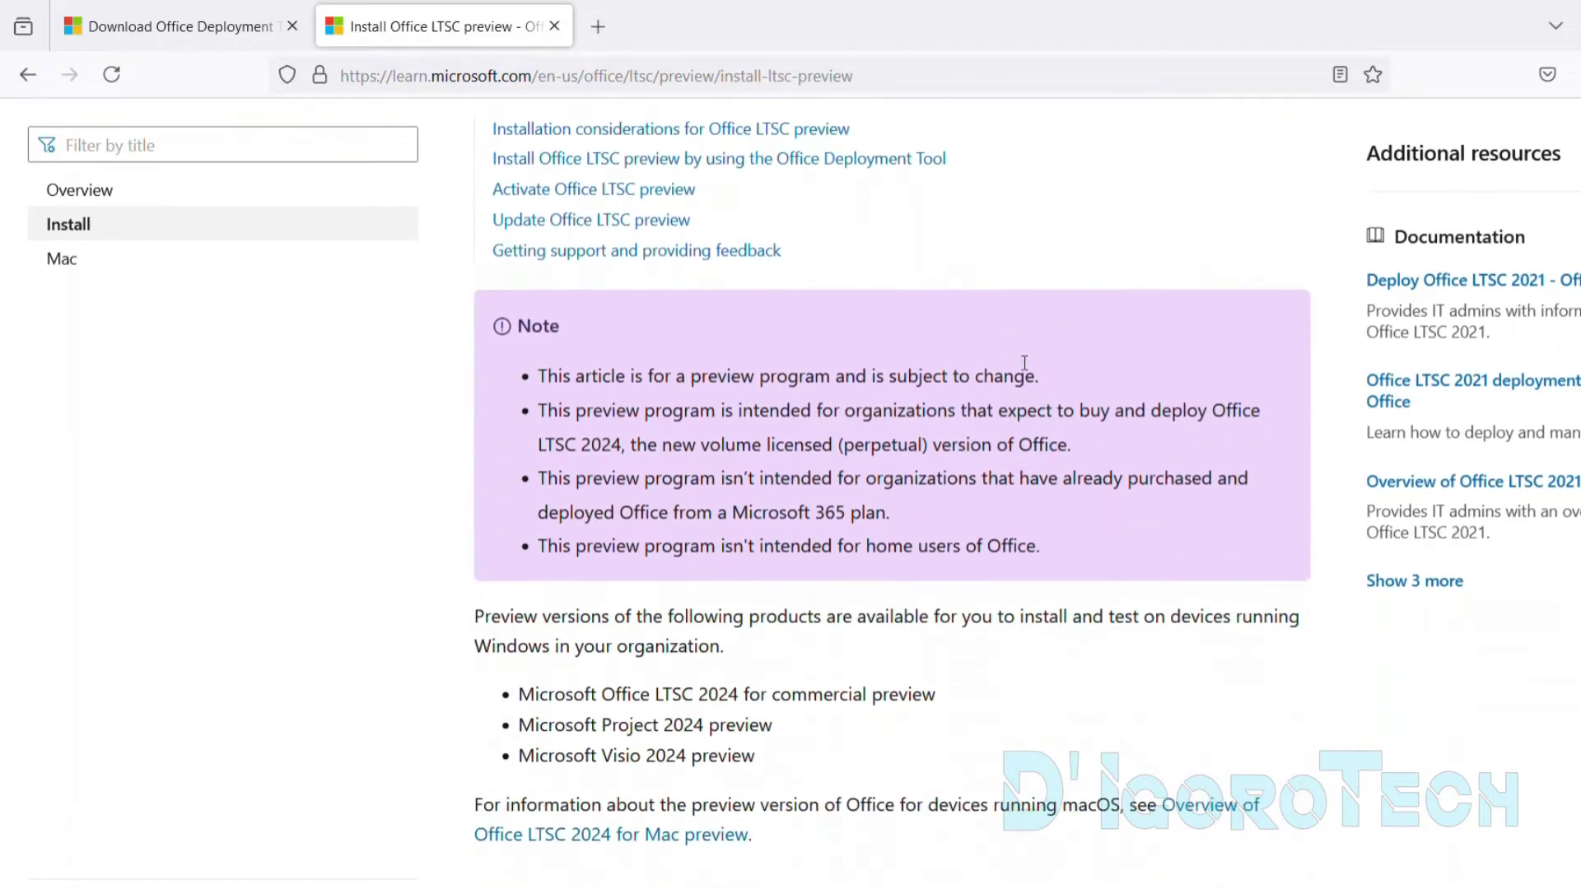
scroll(665, 268, down, 5)
drag(529, 213, 959, 212)
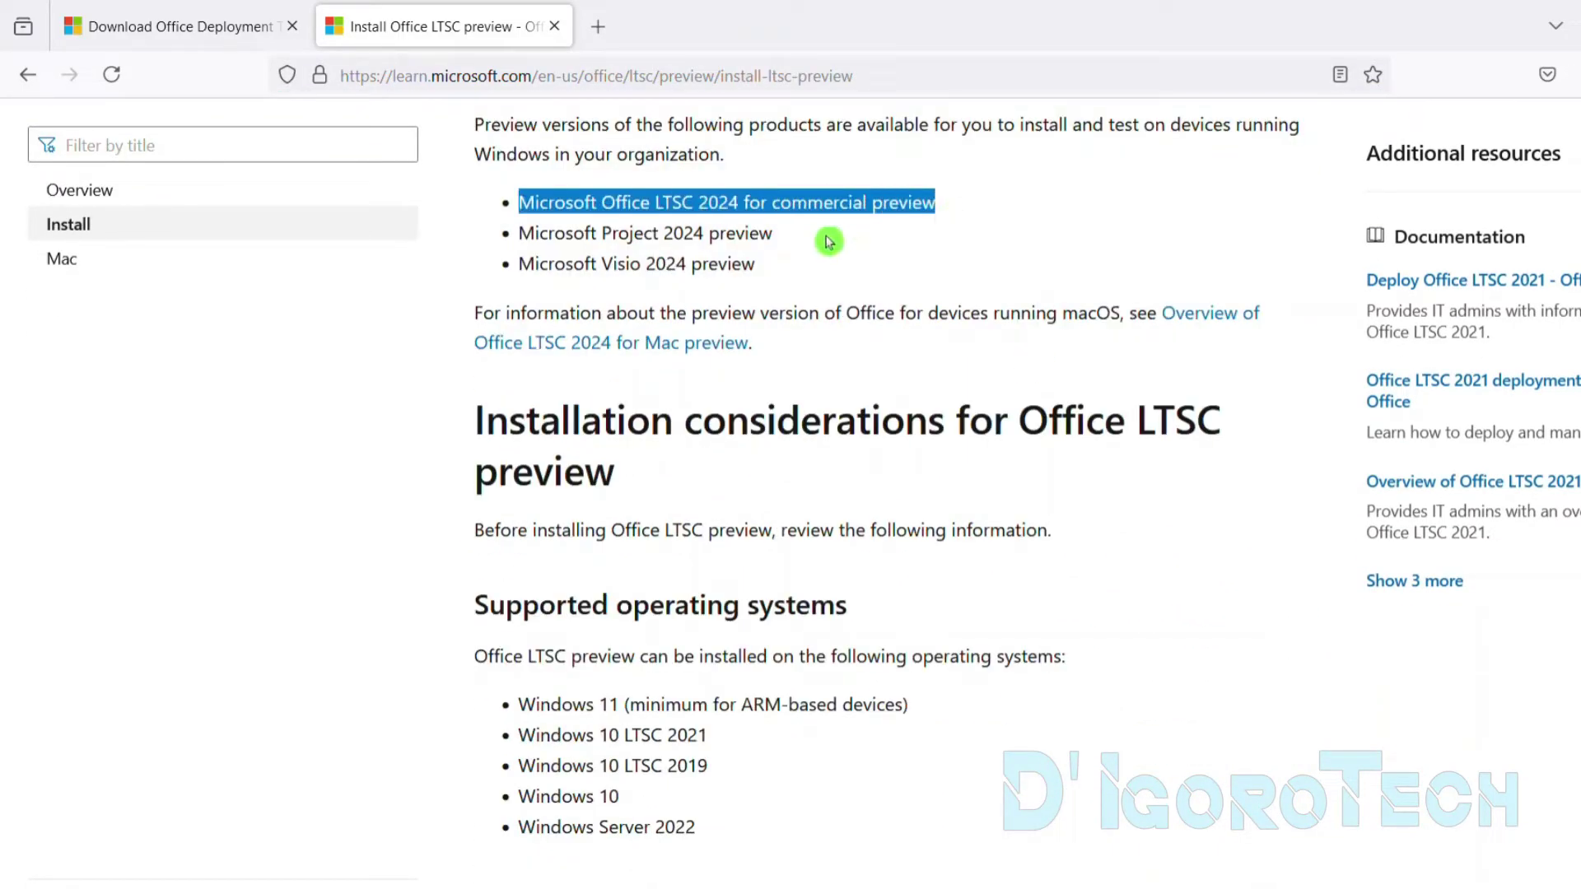
drag(778, 234, 519, 226)
drag(803, 264, 515, 262)
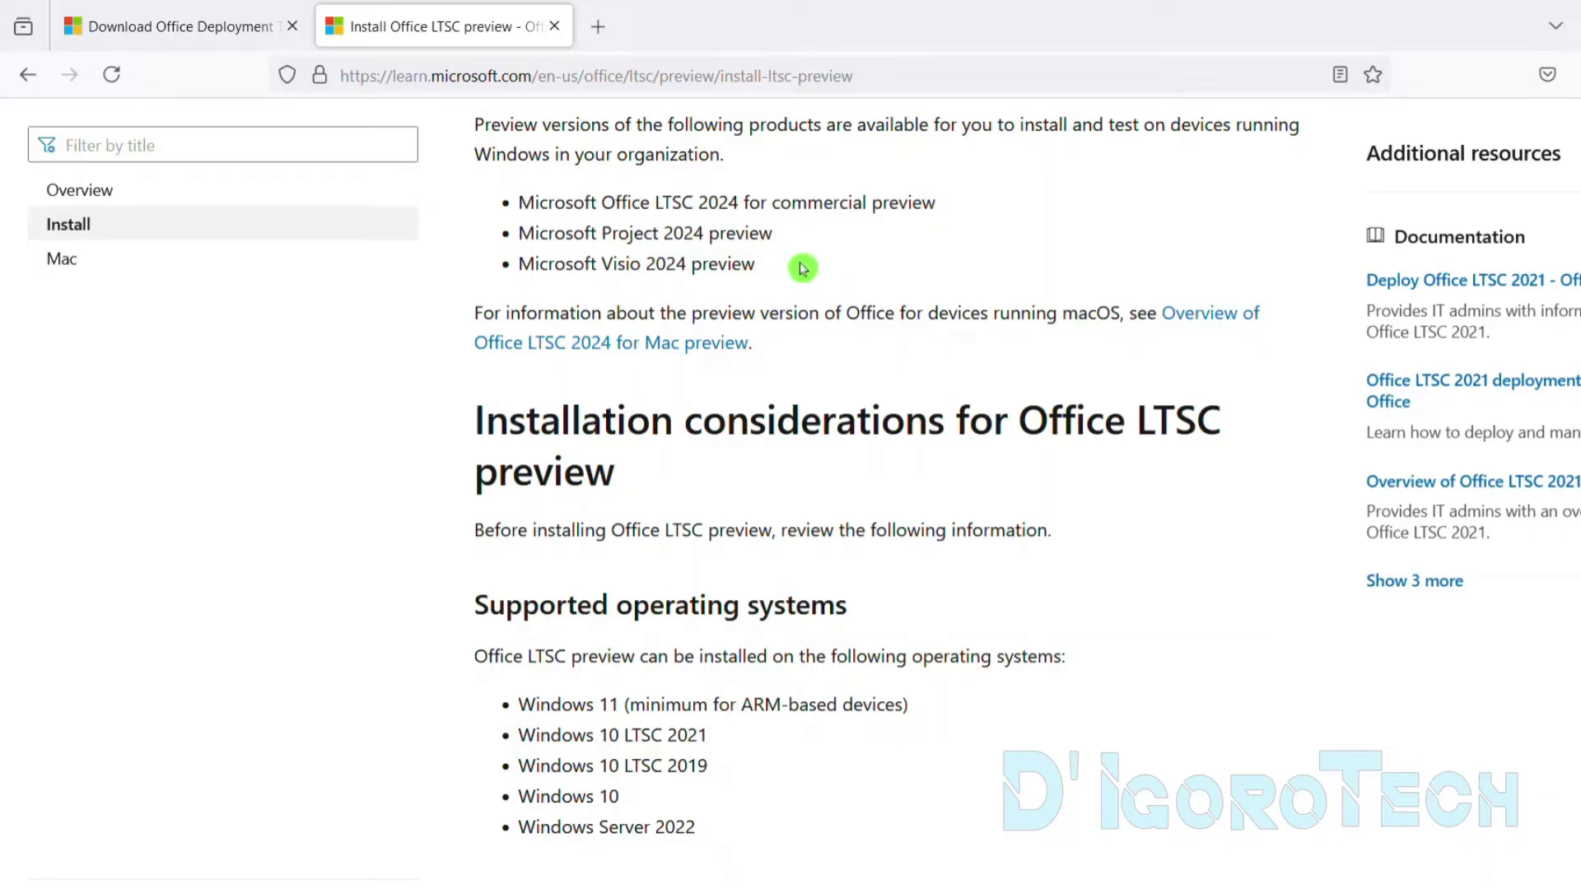
click(791, 277)
- Review supported systems (Windows 11, Windows 10, Server 2022) and the 4 GB memory requirement
scroll(792, 277, down, 3)
scroll(793, 277, down, 2)
drag(852, 239, 485, 238)
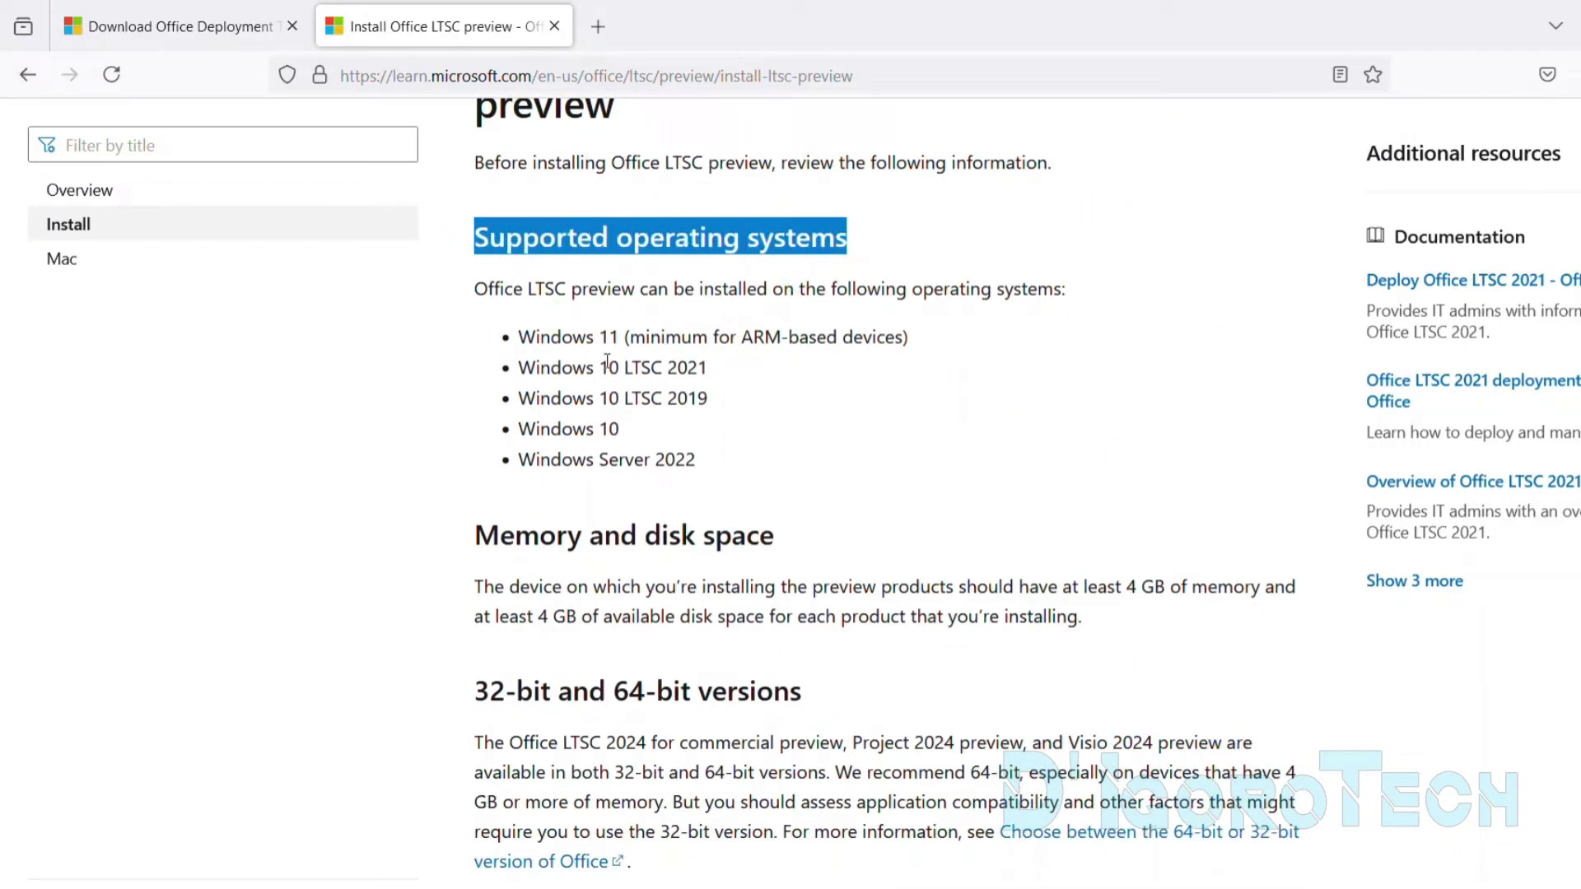
mouse_move(561, 333)
mouse_down()
mouse_move(609, 335)
mouse_move(546, 424)
mouse_up()
click(546, 423)
drag(695, 460, 587, 453)
triple_click(587, 455)
click(758, 455)
scroll(765, 444, down, 3)
drag(1127, 342, 1260, 344)
drag(539, 373, 716, 373)
click(745, 376)
- Copy the example configuration.xml code block
scroll(265, 583, down, 5)
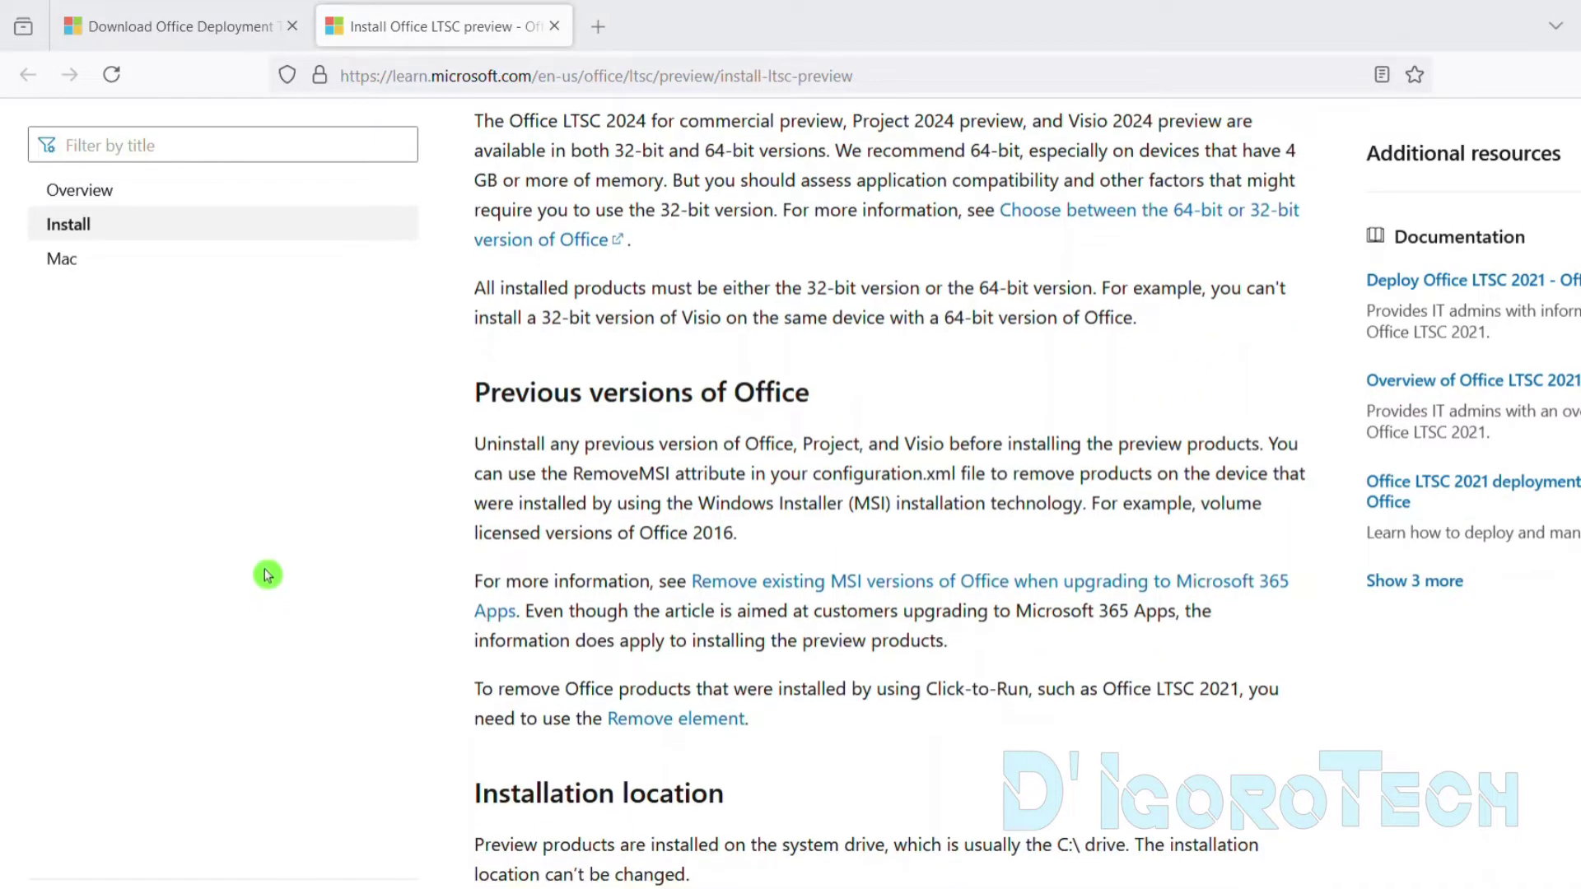
scroll(267, 575, down, 8)
scroll(268, 575, down, 8)
scroll(267, 575, down, 5)
scroll(268, 575, down, 3)
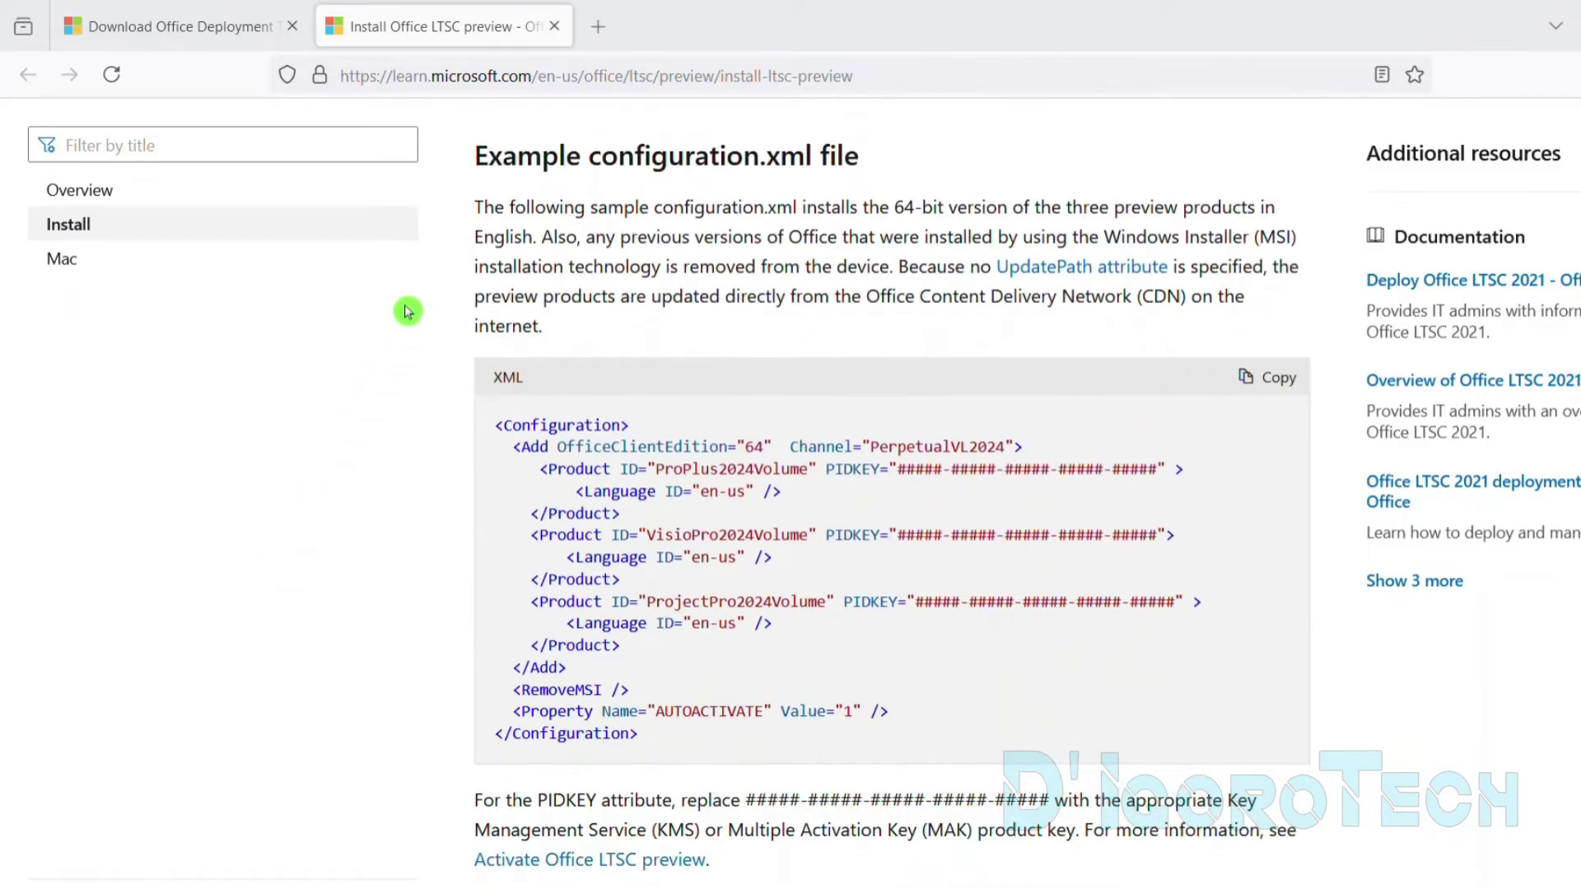
drag(474, 157, 859, 162)
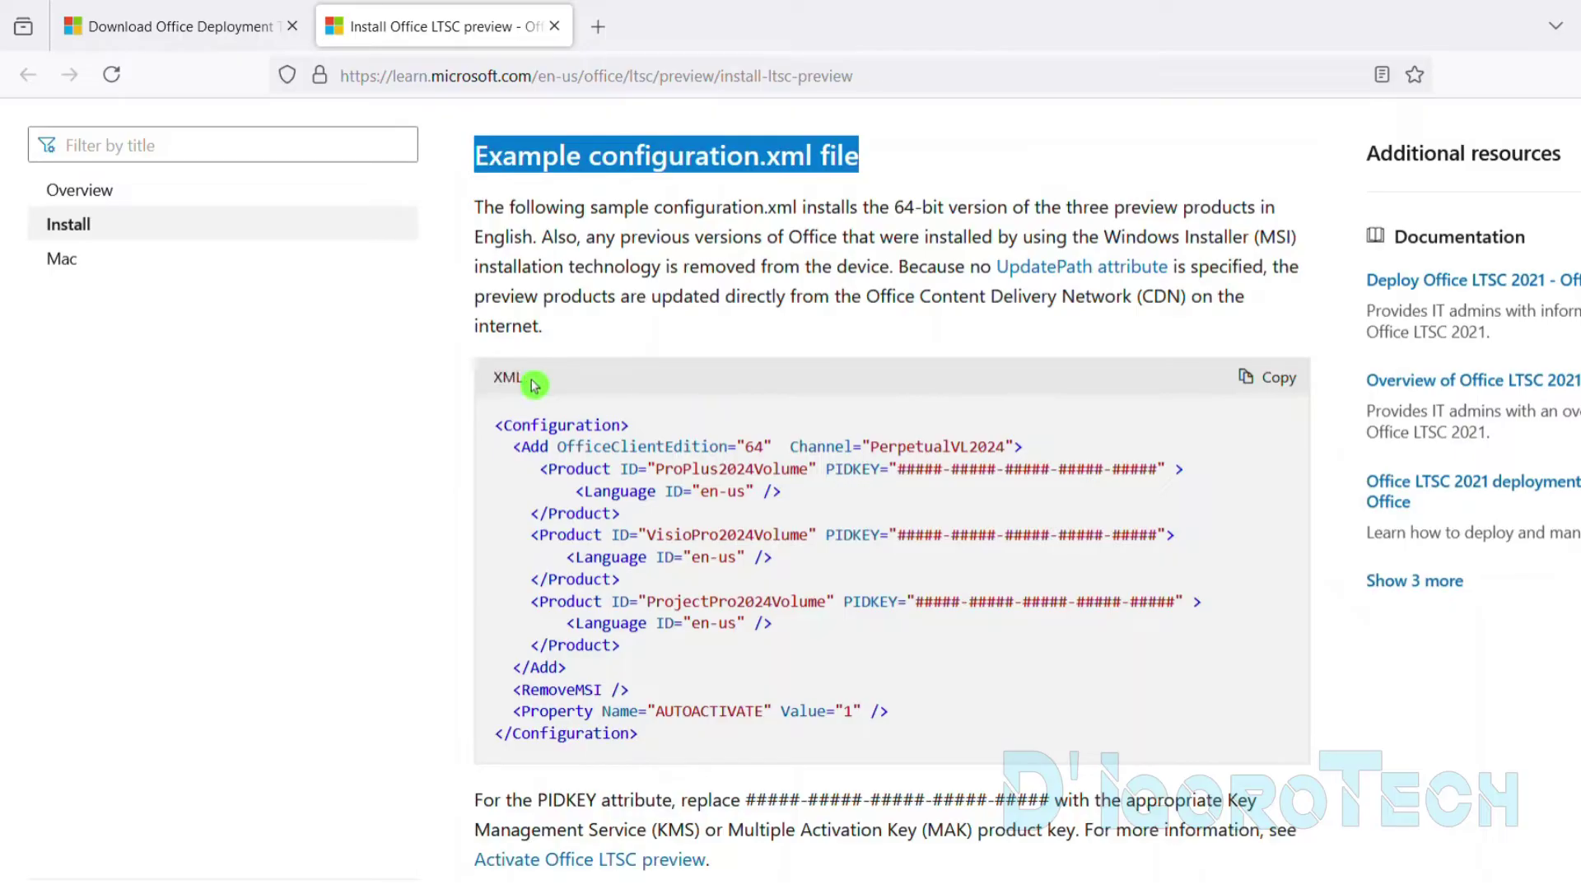
drag(534, 384, 497, 375)
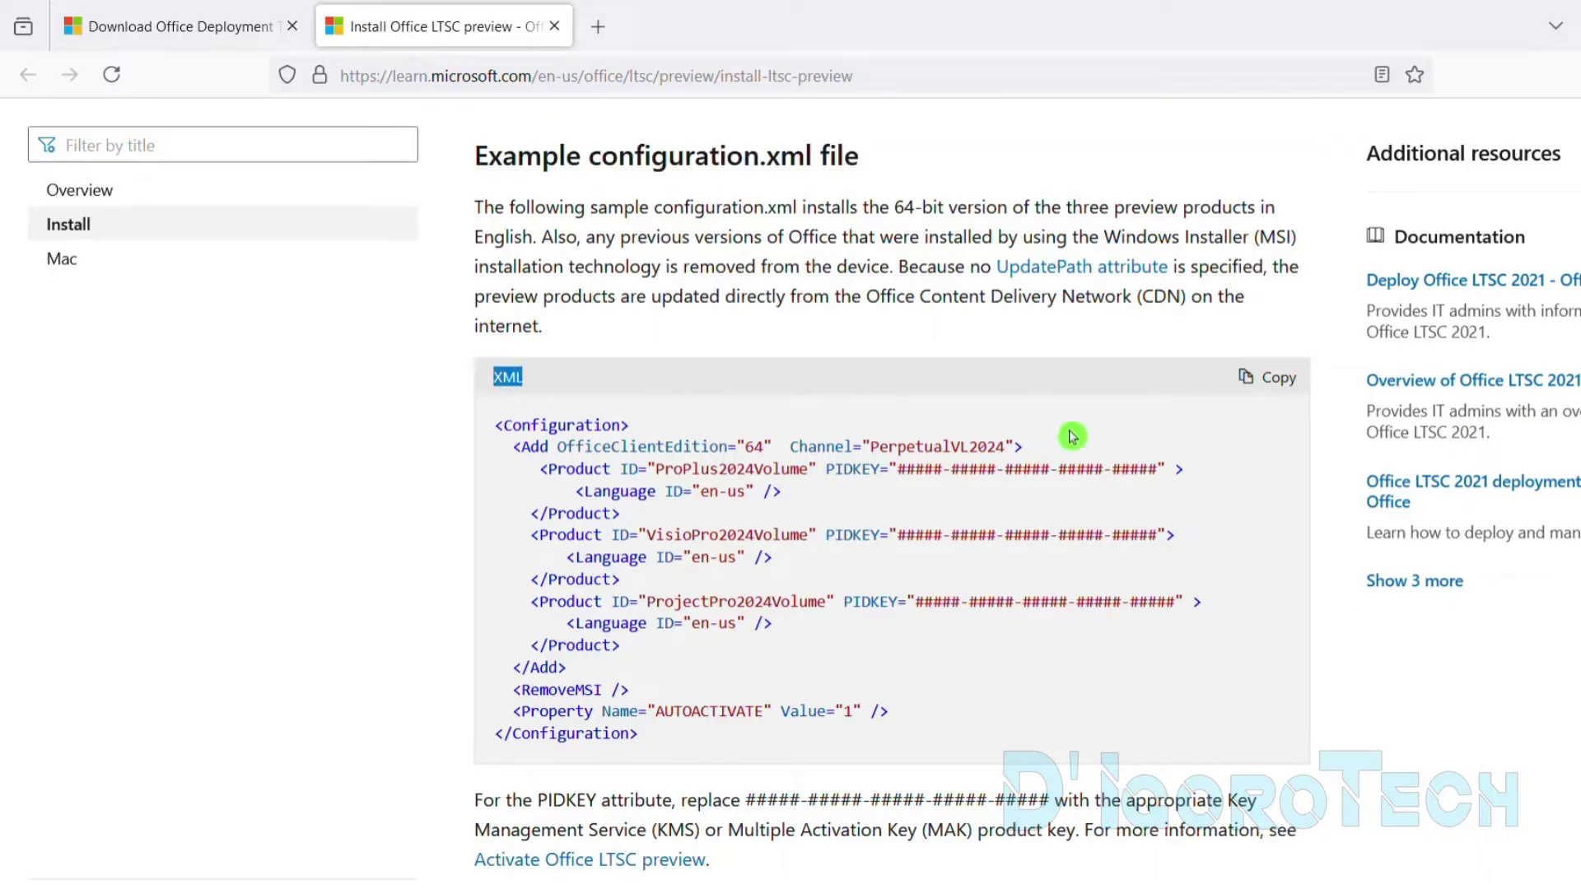
click(1270, 384)
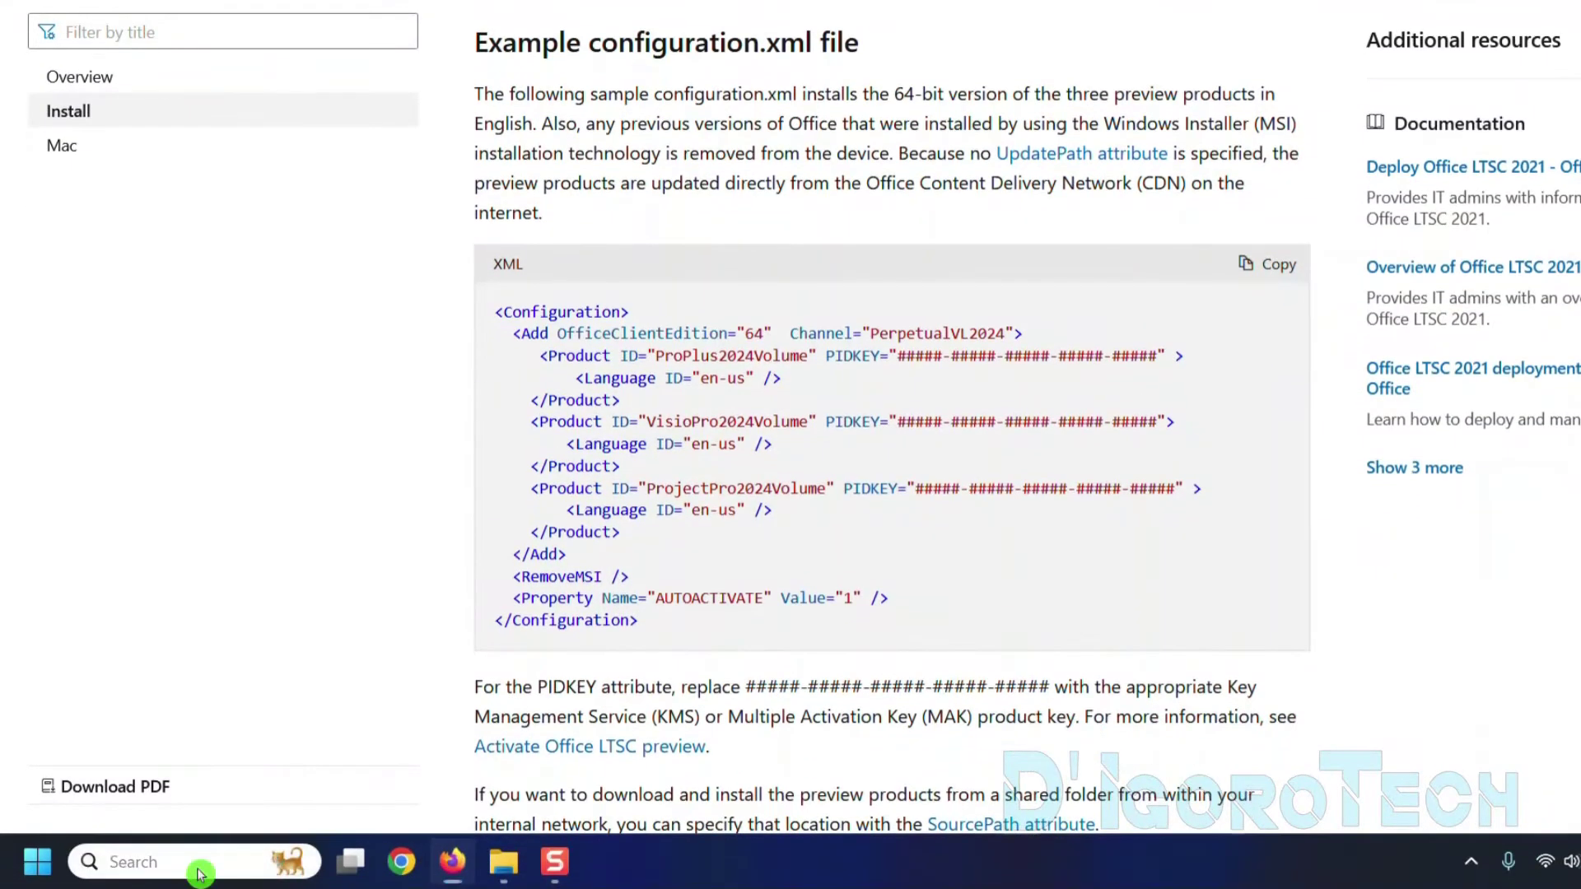
- Search for 'notepad' from the taskbar and launch Notepad
click(200, 871)
text(ote)
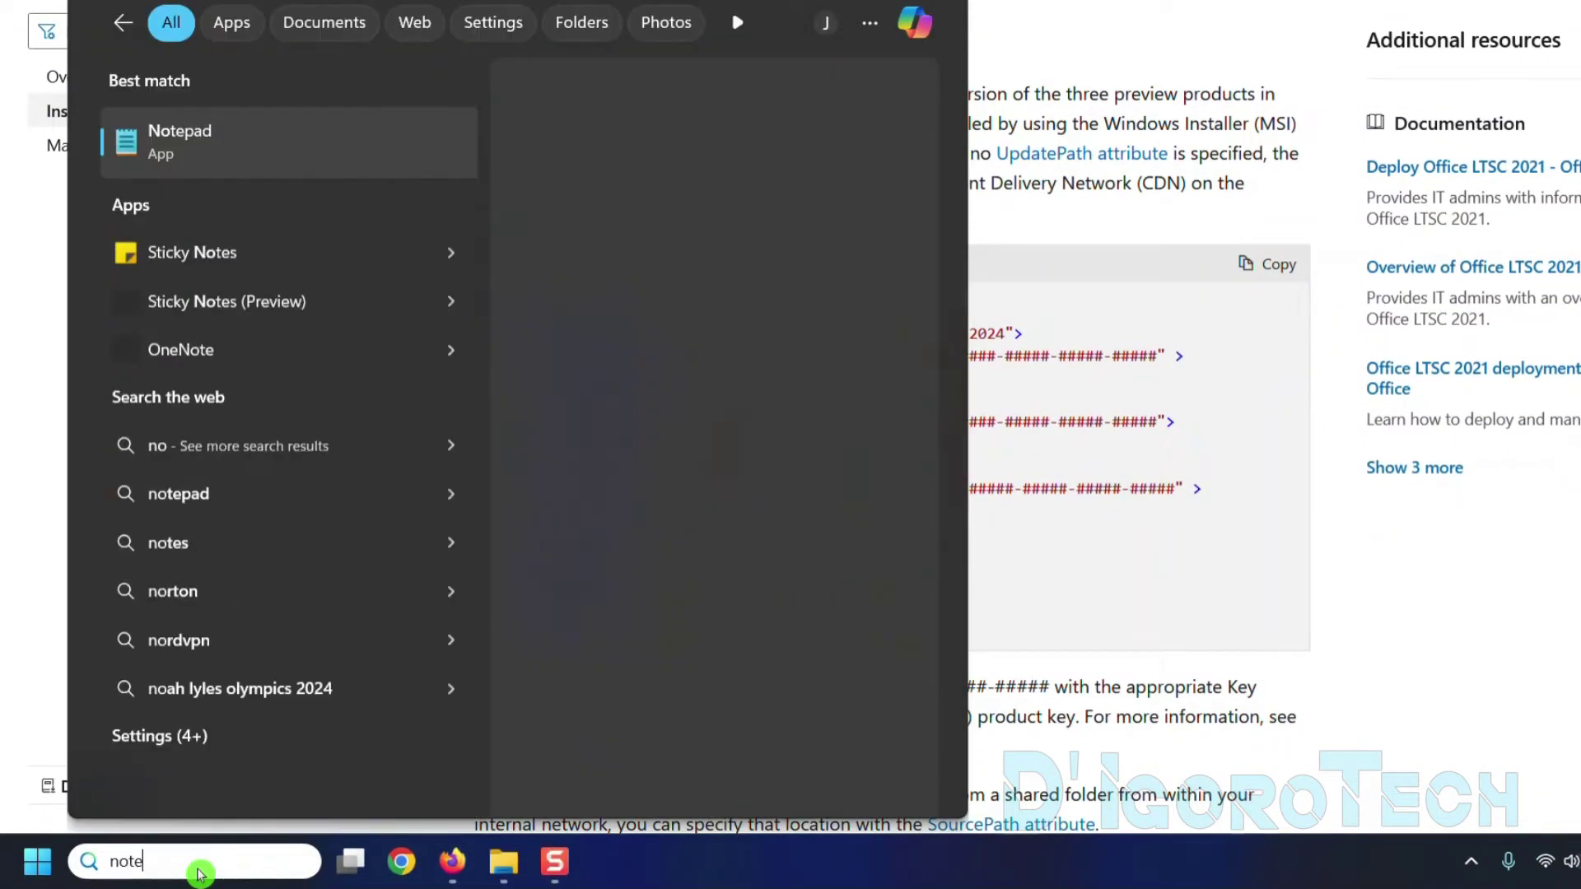
text(pad)
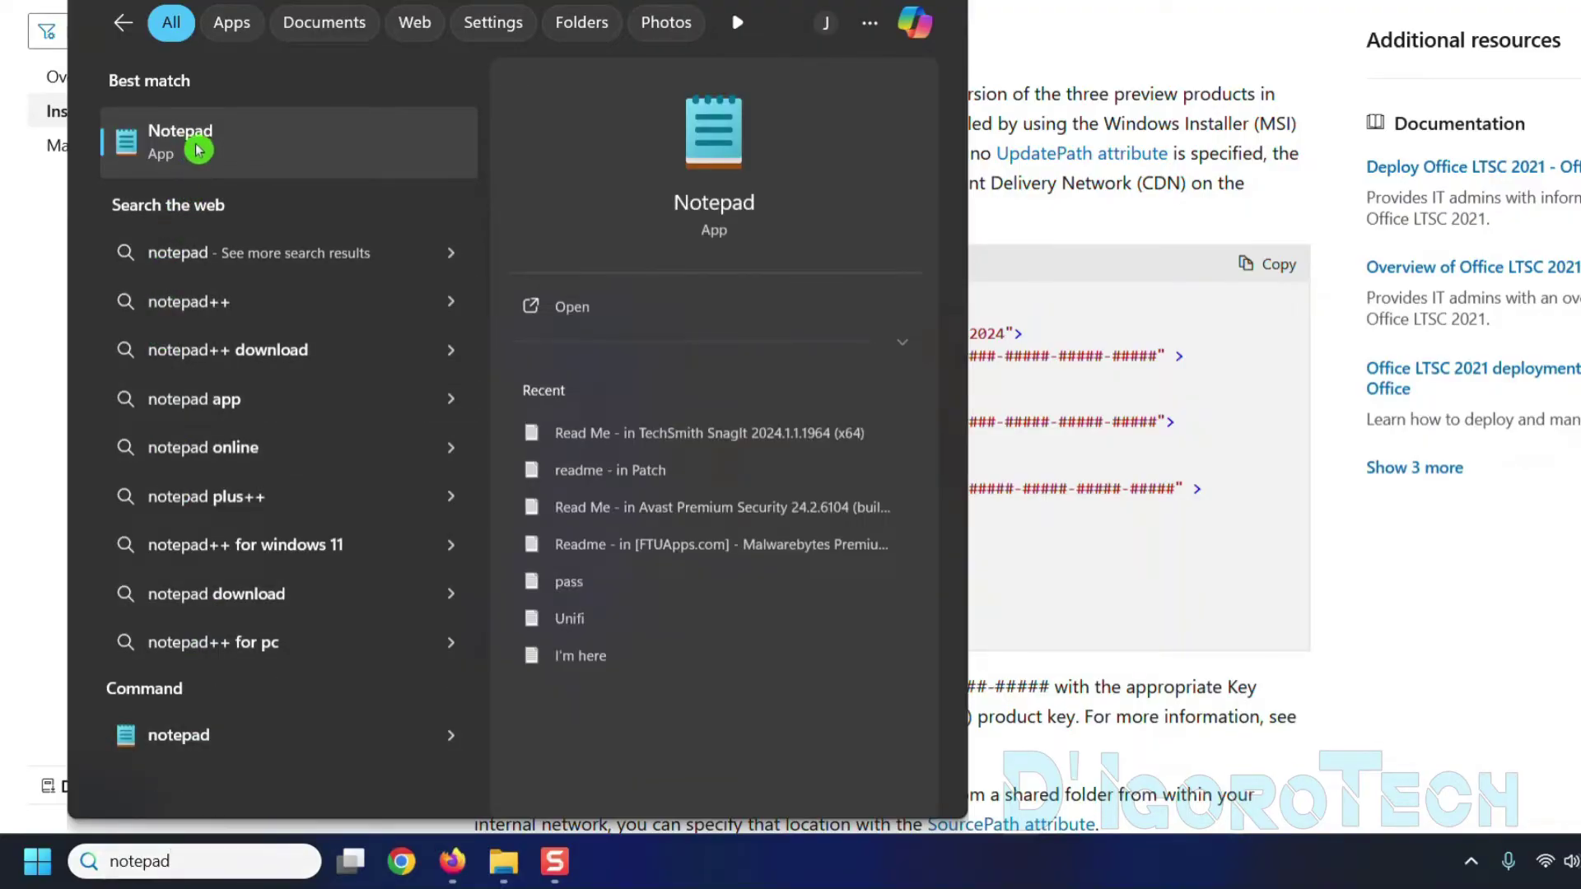
click(197, 171)
- Paste the configuration and review the ProPlus, VisioPro and ProjectPro 2024 product IDs
key(ctrl+v)
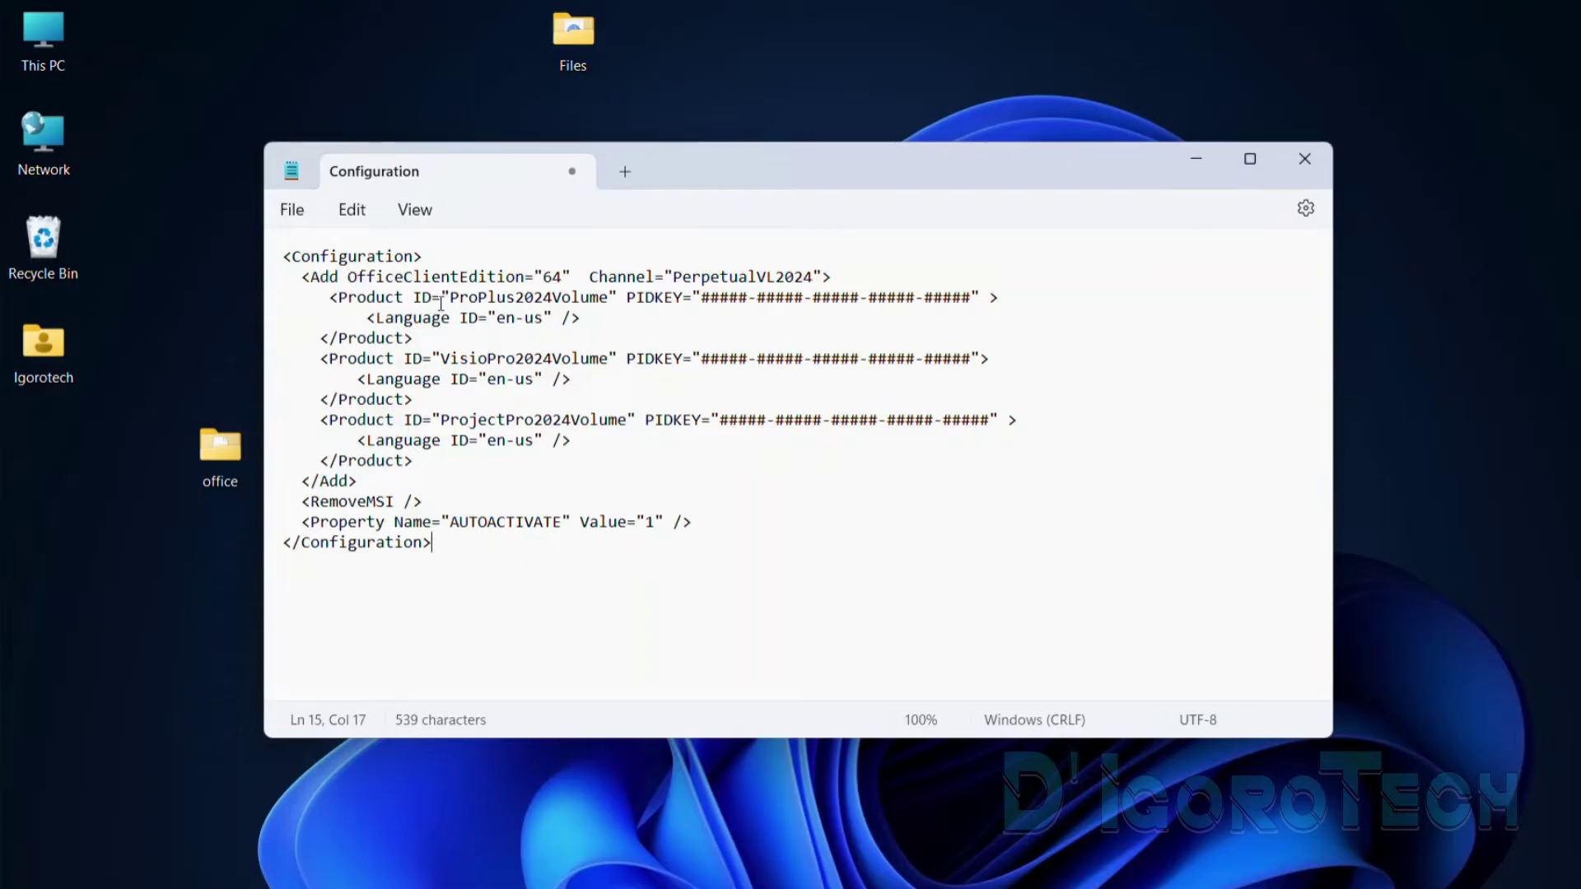
drag(449, 298, 623, 306)
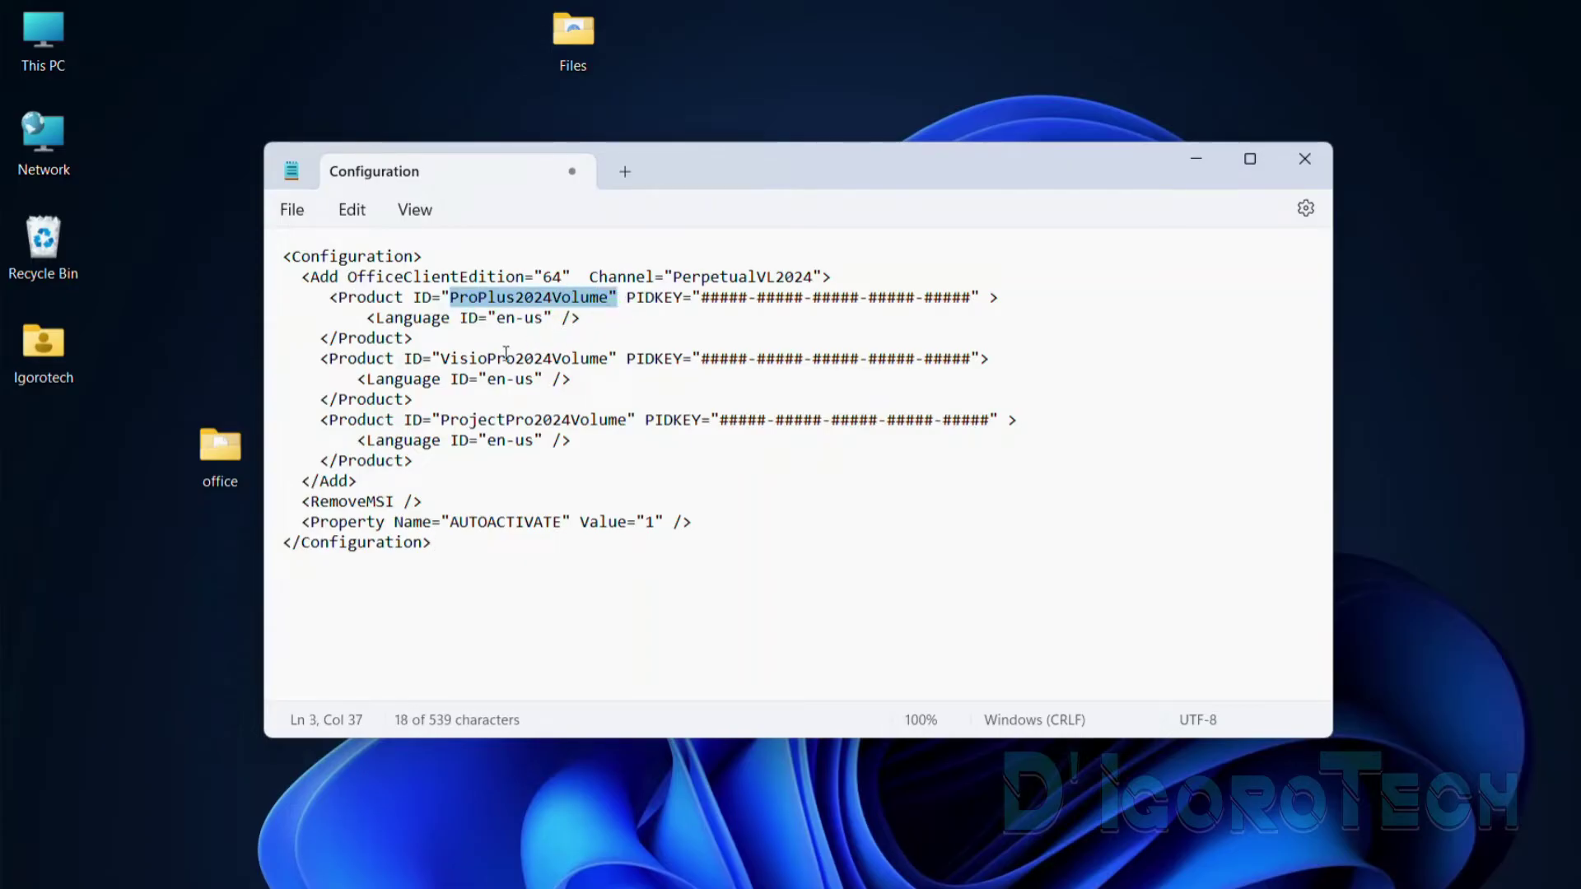
drag(442, 360, 555, 368)
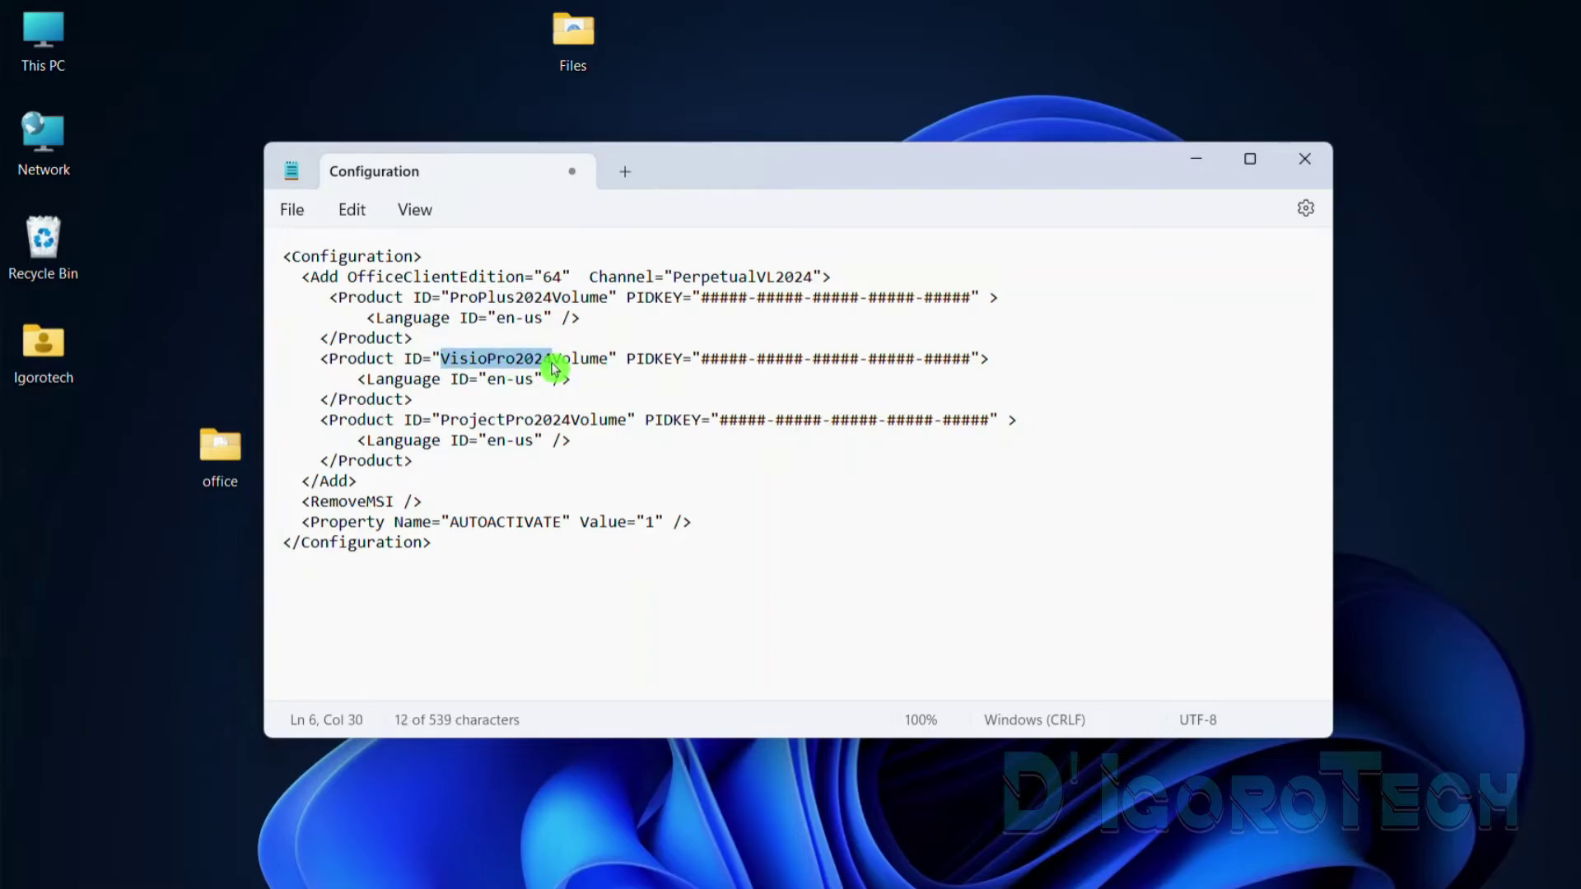
drag(441, 420, 572, 424)
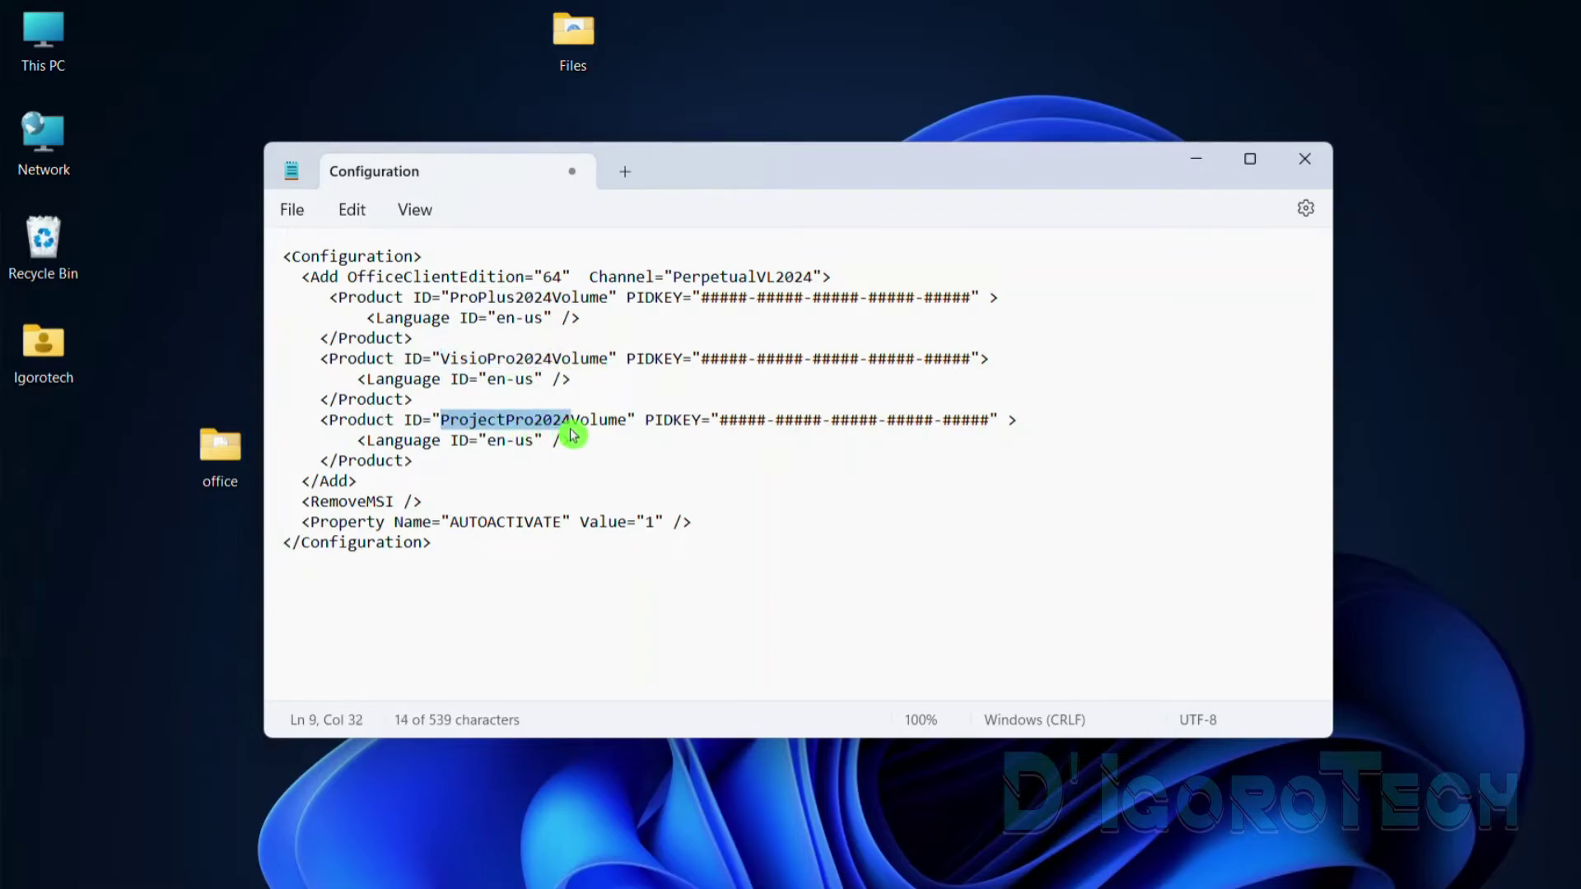
click(565, 481)
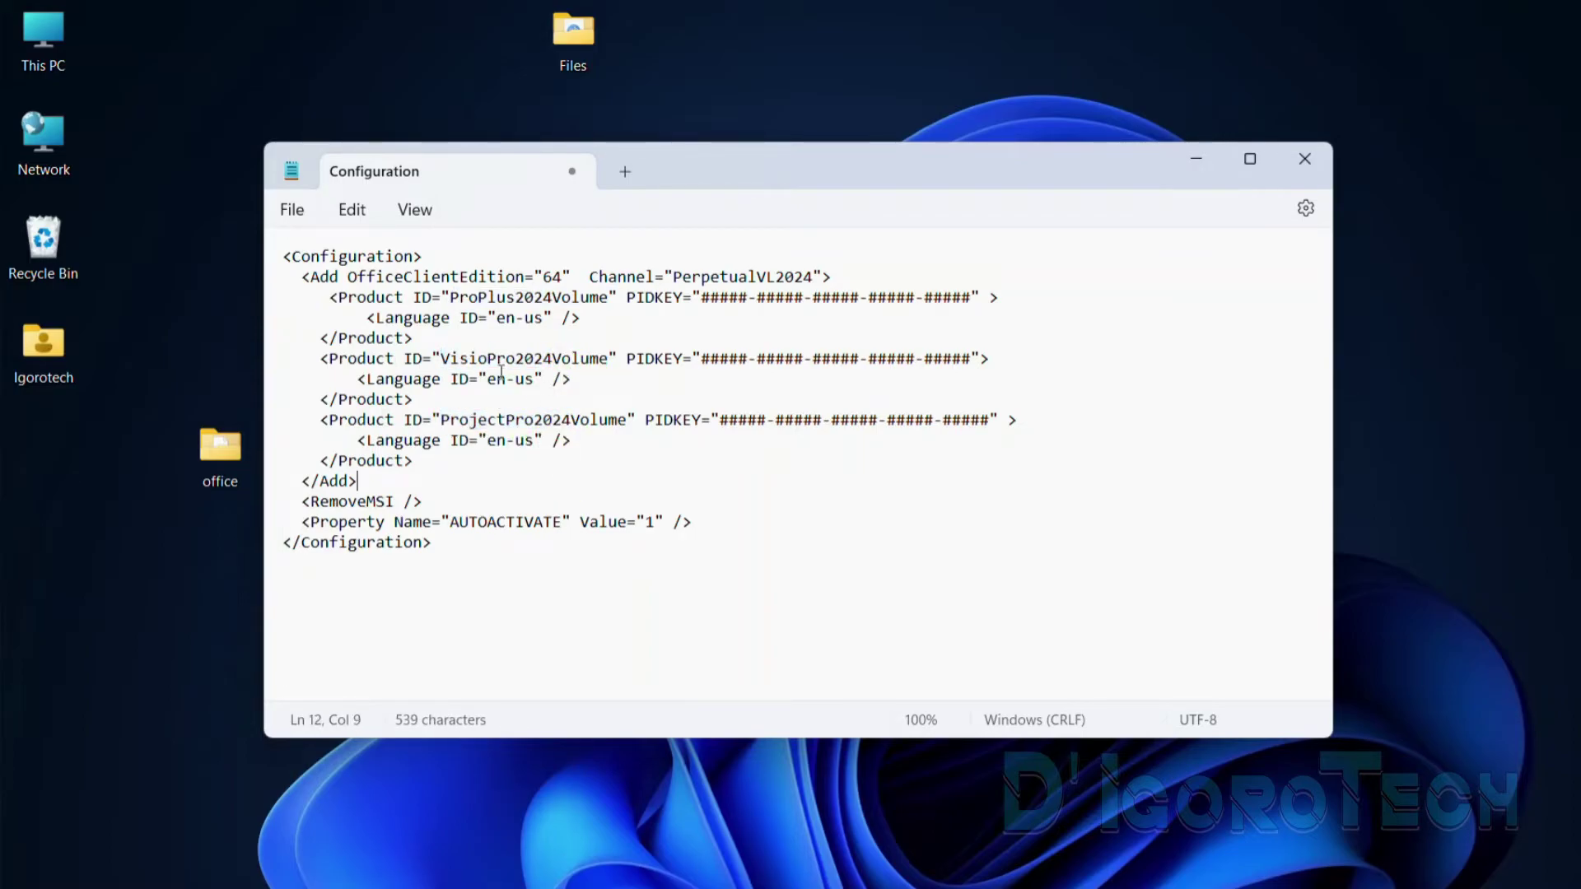
drag(451, 298, 553, 302)
drag(443, 360, 555, 364)
click(527, 420)
- Delete the ProjectPro2024Volume product block and its leftover empty line
drag(448, 420, 568, 421)
click(550, 442)
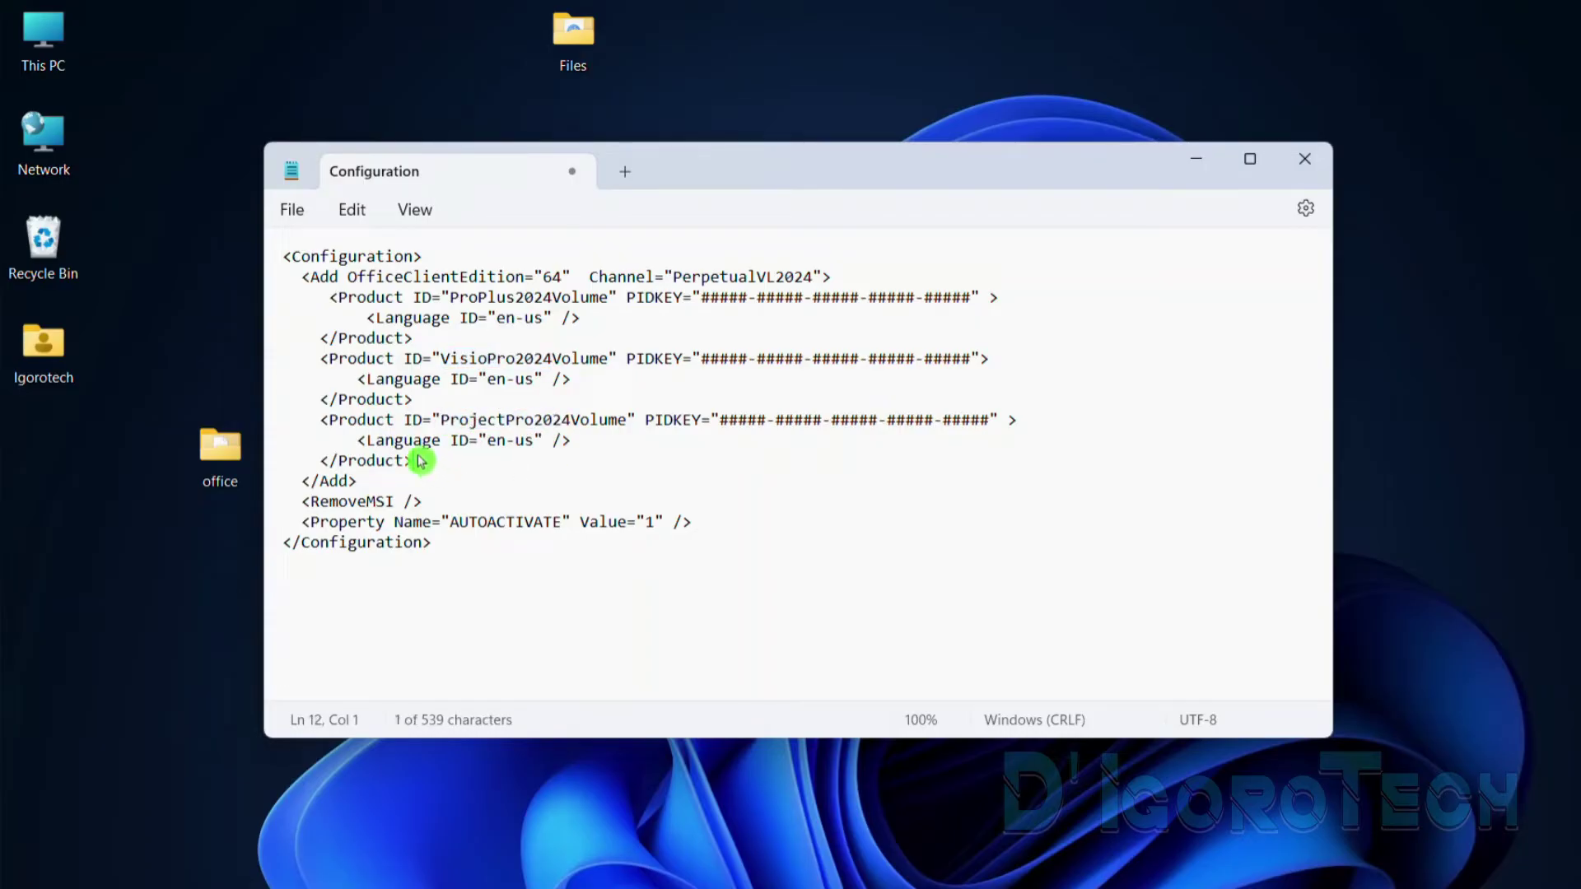
mouse_move(413, 460)
mouse_down()
mouse_move(329, 441)
mouse_move(365, 419)
mouse_up()
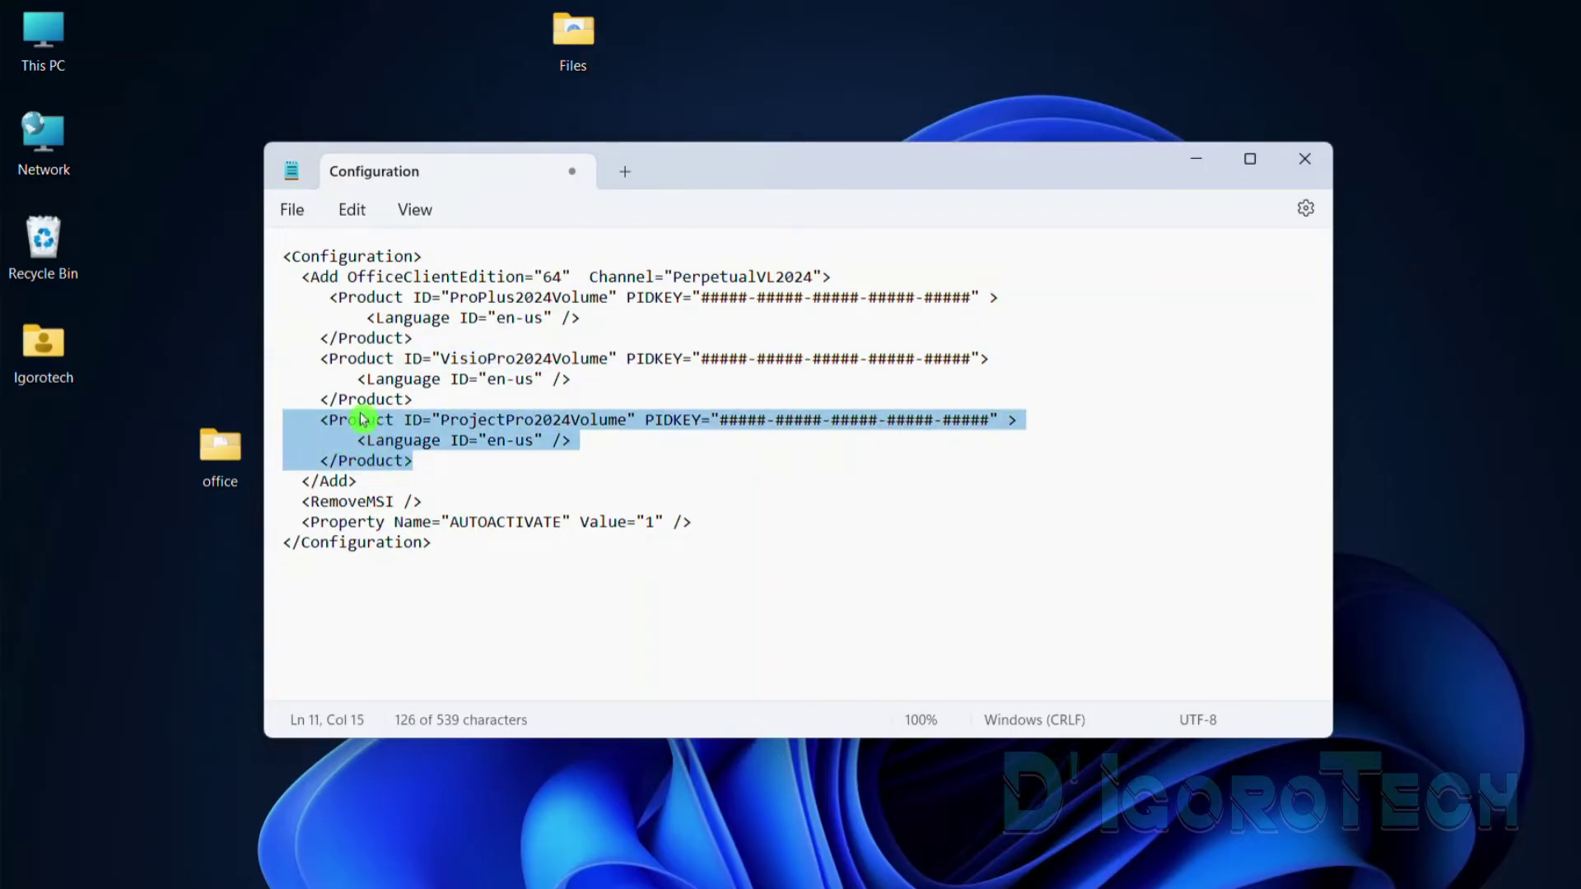
key(Delete)
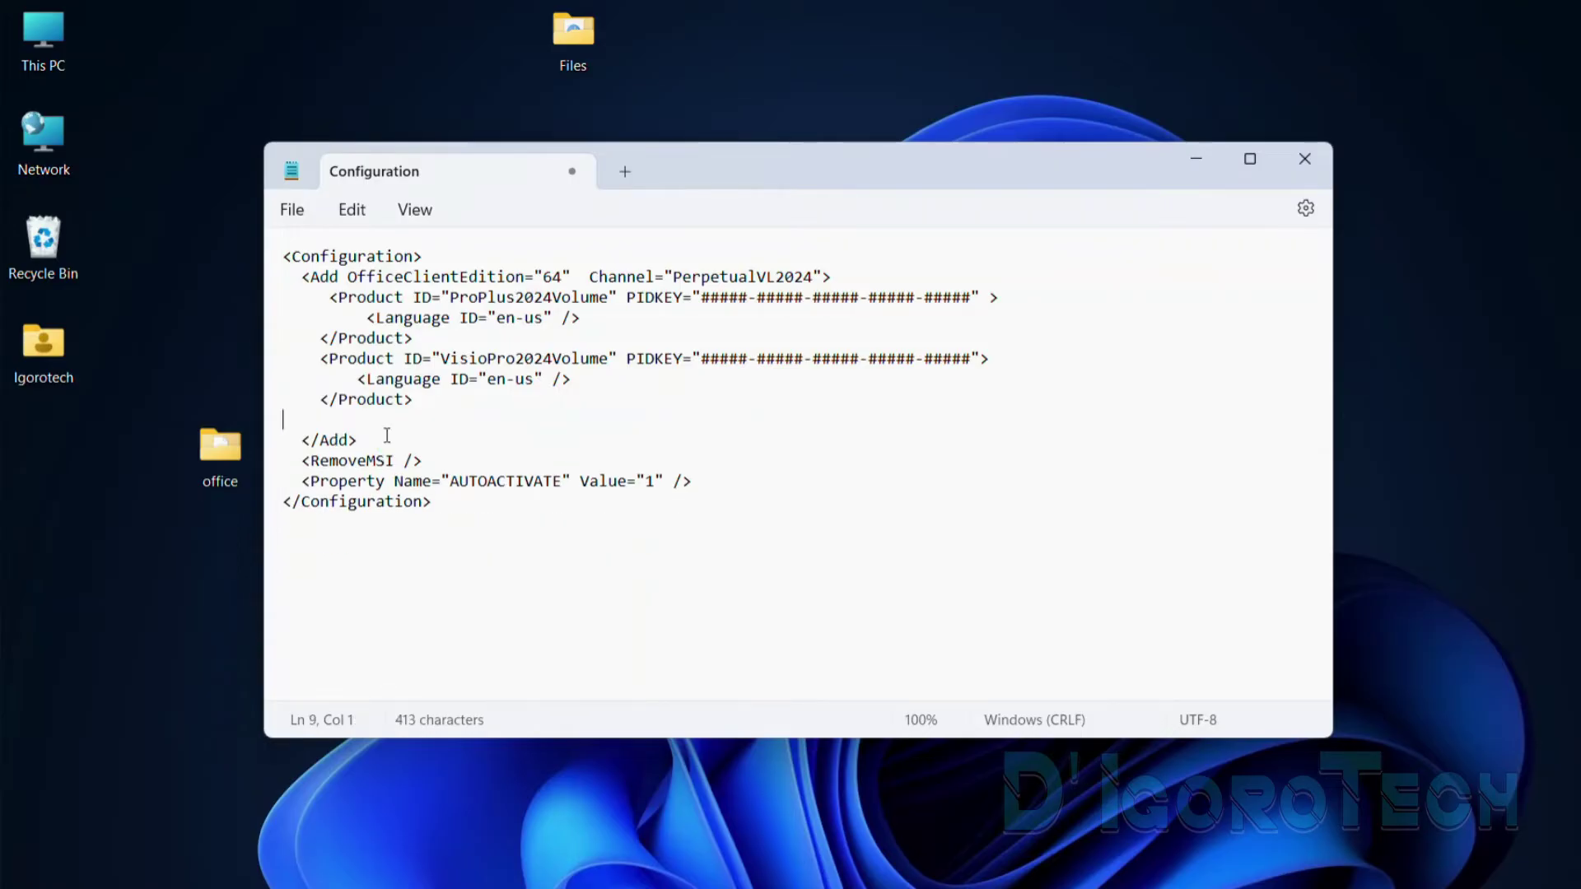
key(BackSpace)
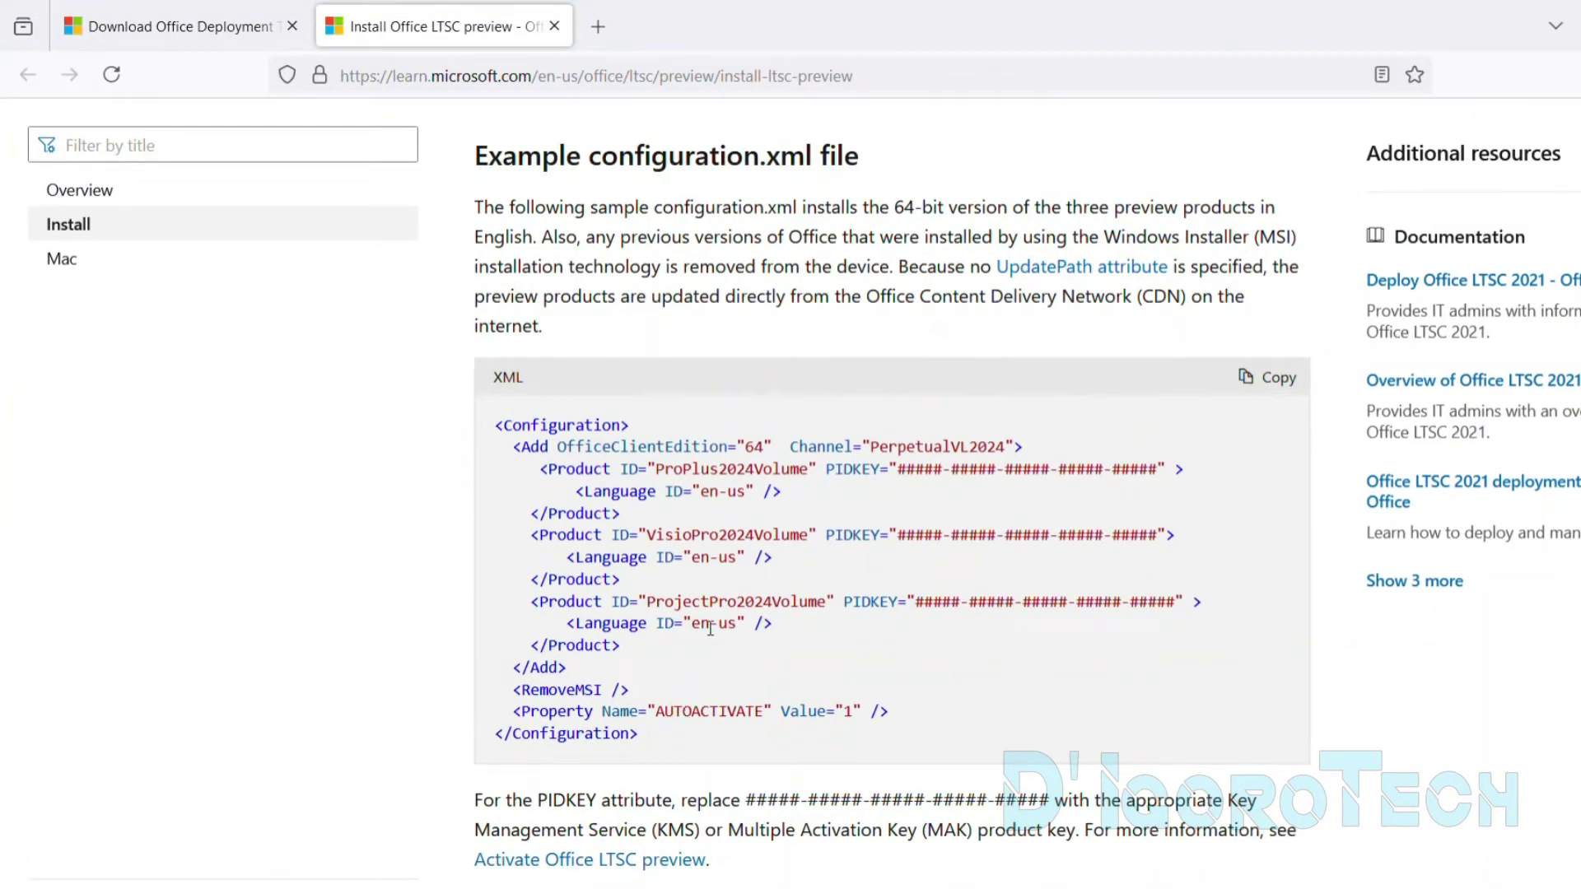
- Scroll the Microsoft Learn article down to the KMS activation key table
scroll(710, 628, down, 3)
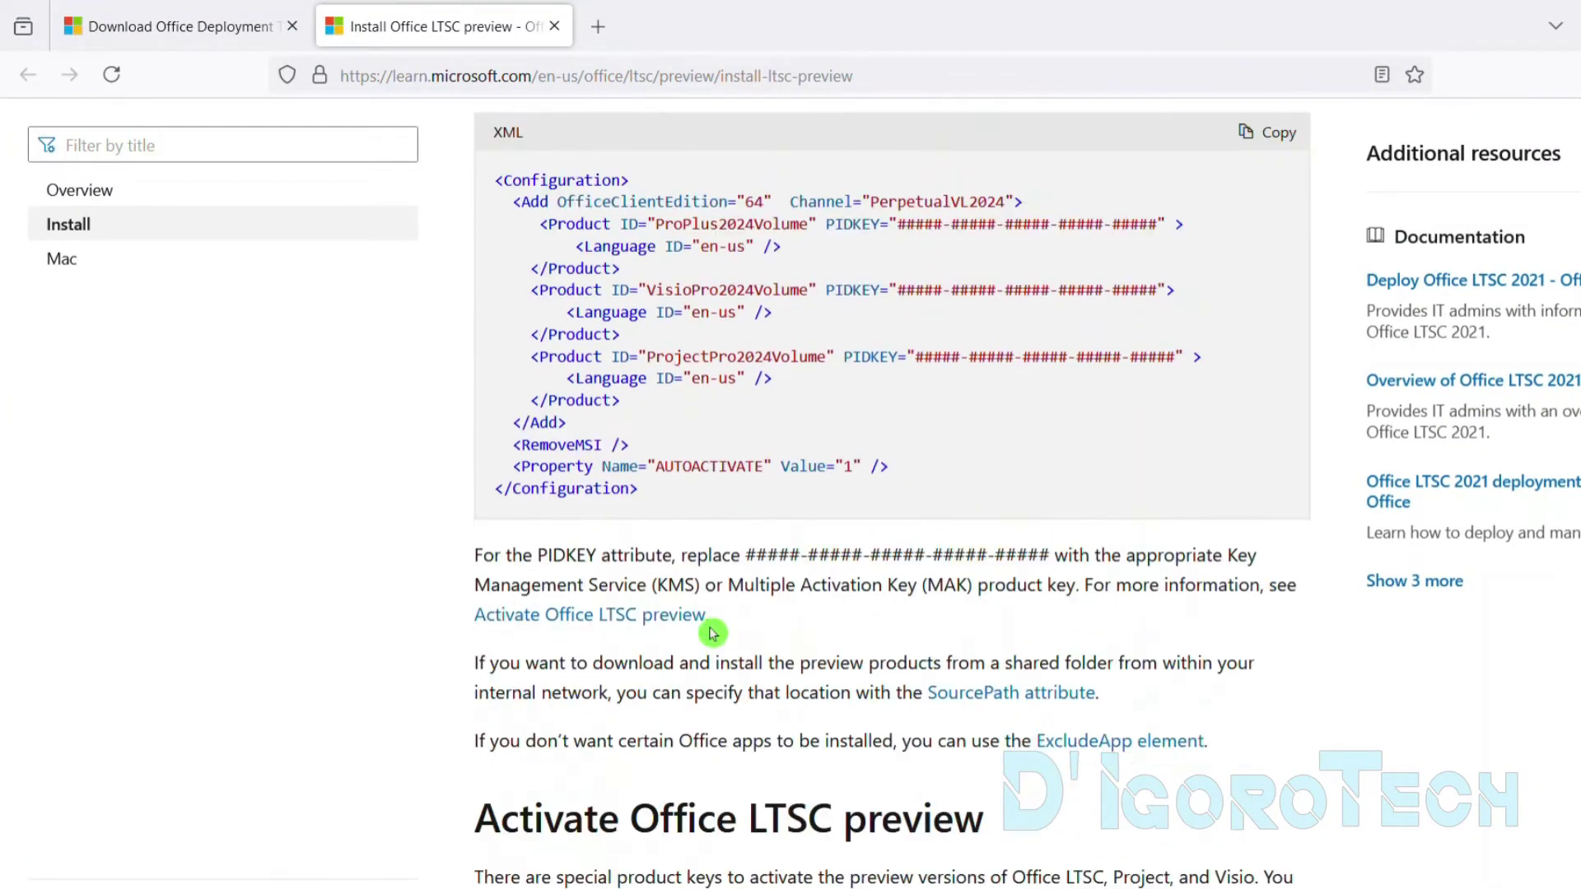
scroll(708, 628, down, 4)
scroll(713, 628, down, 4)
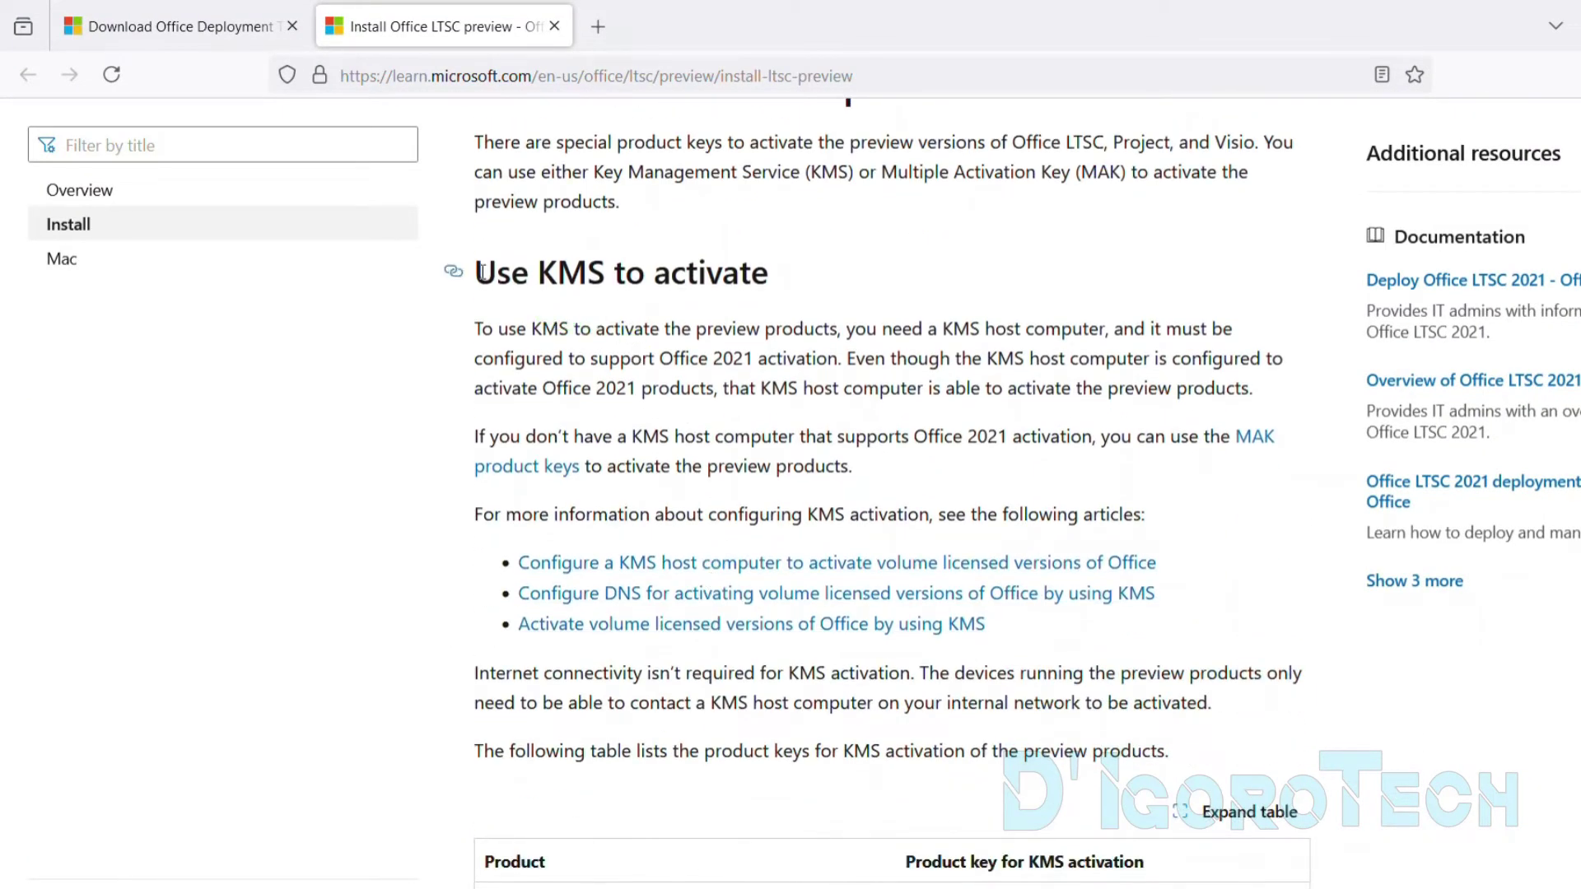
drag(452, 270, 804, 283)
click(798, 319)
scroll(799, 320, down, 3)
scroll(797, 317, down, 2)
scroll(796, 317, down, 3)
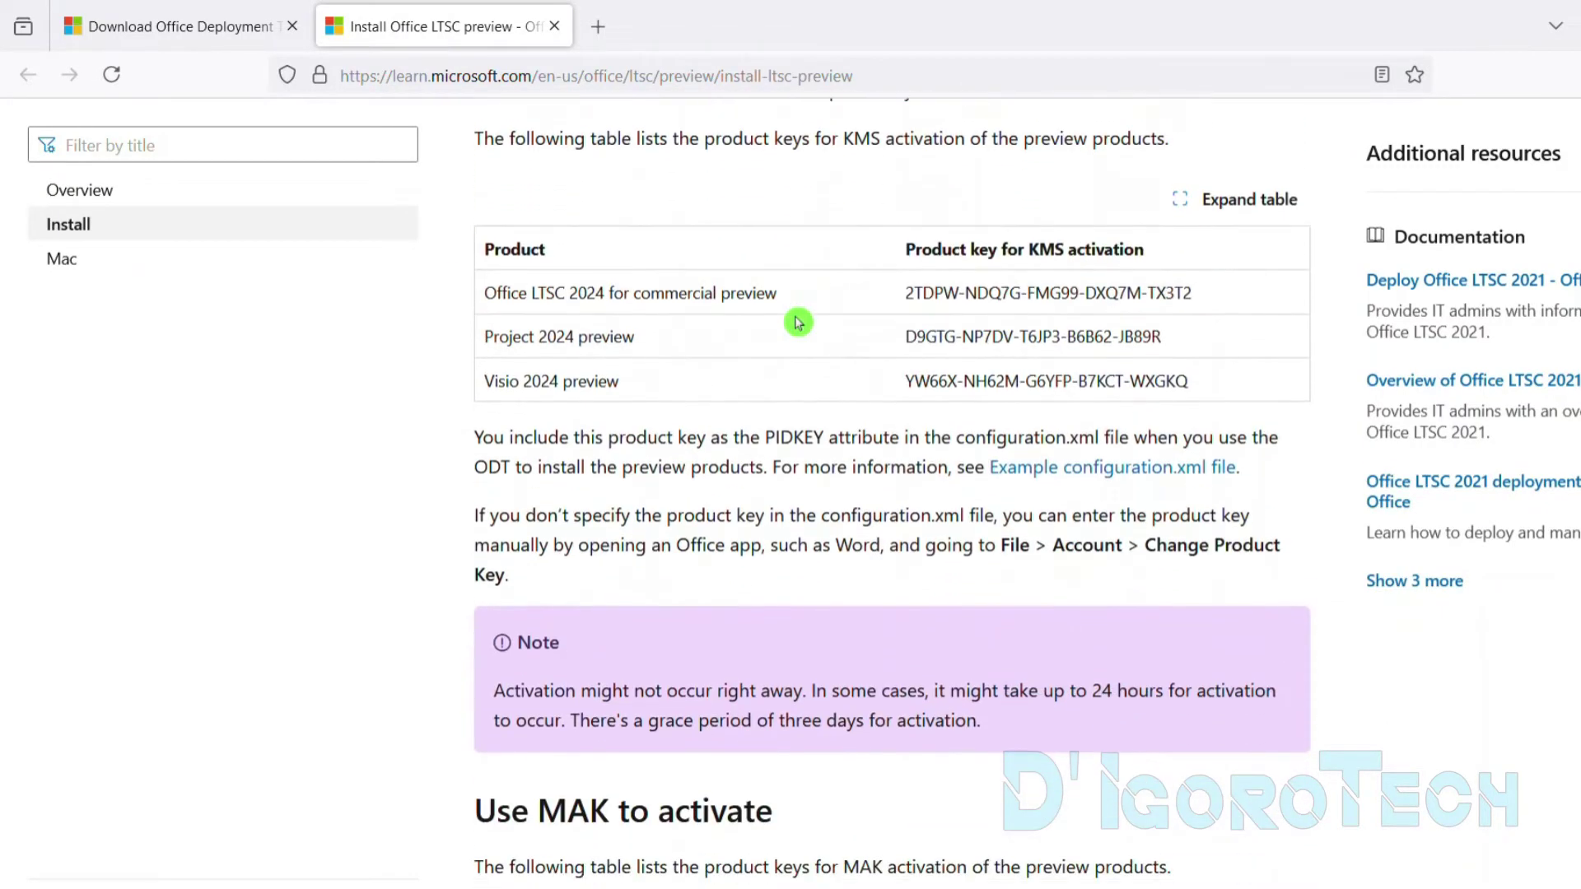
drag(490, 245, 567, 261)
click(539, 290)
- Copy the Office LTSC 2024 KMS key and paste it over the ProPlus PIDKEY placeholder
drag(485, 293, 605, 293)
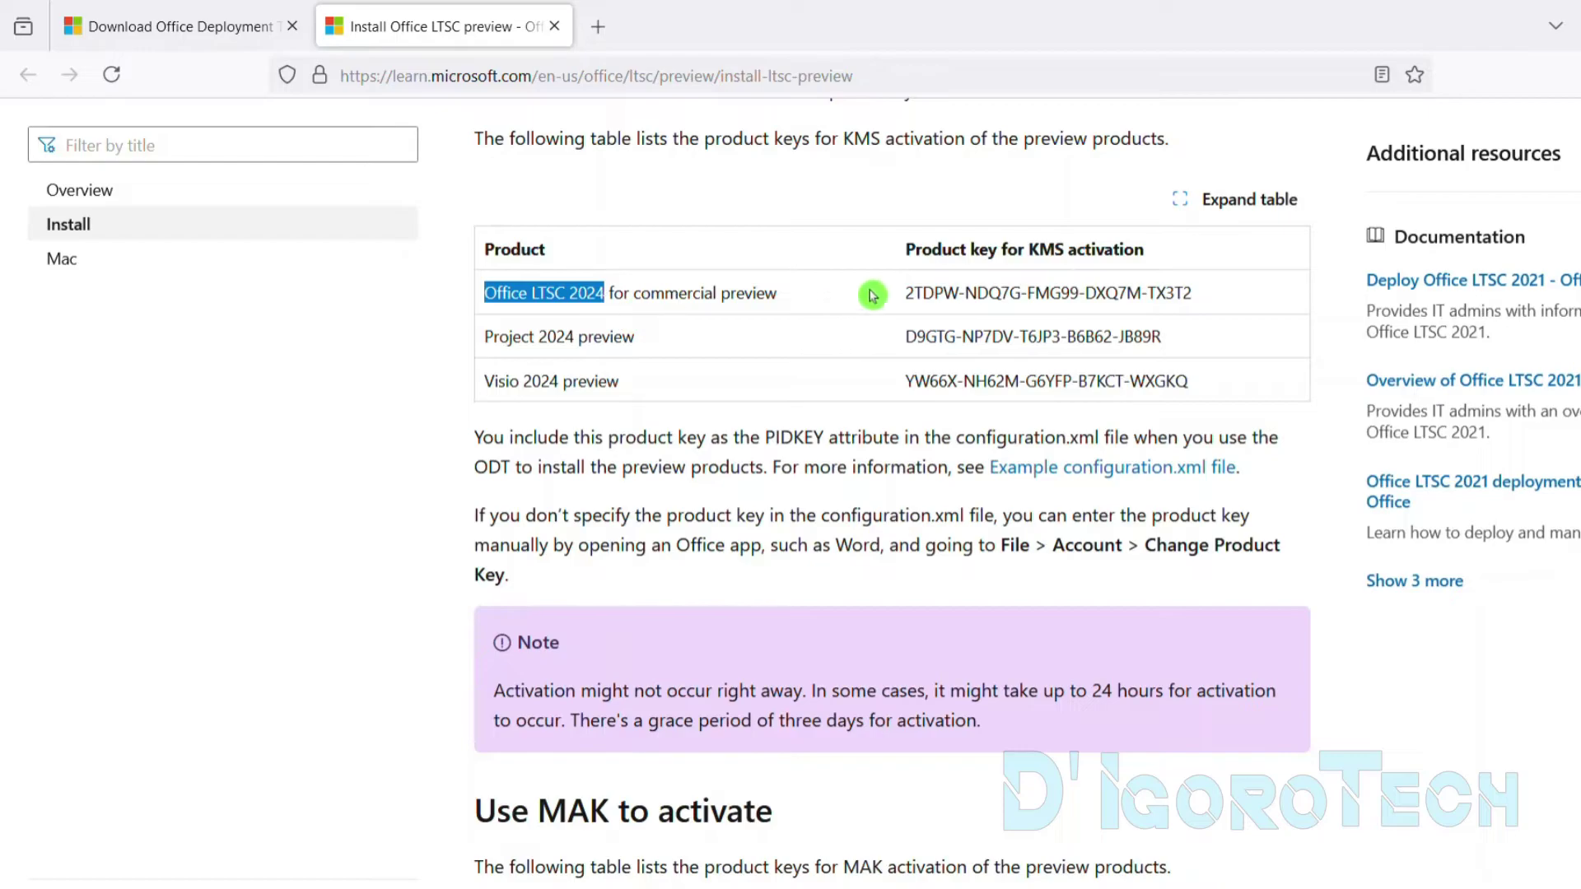
click(933, 297)
drag(905, 293, 1193, 293)
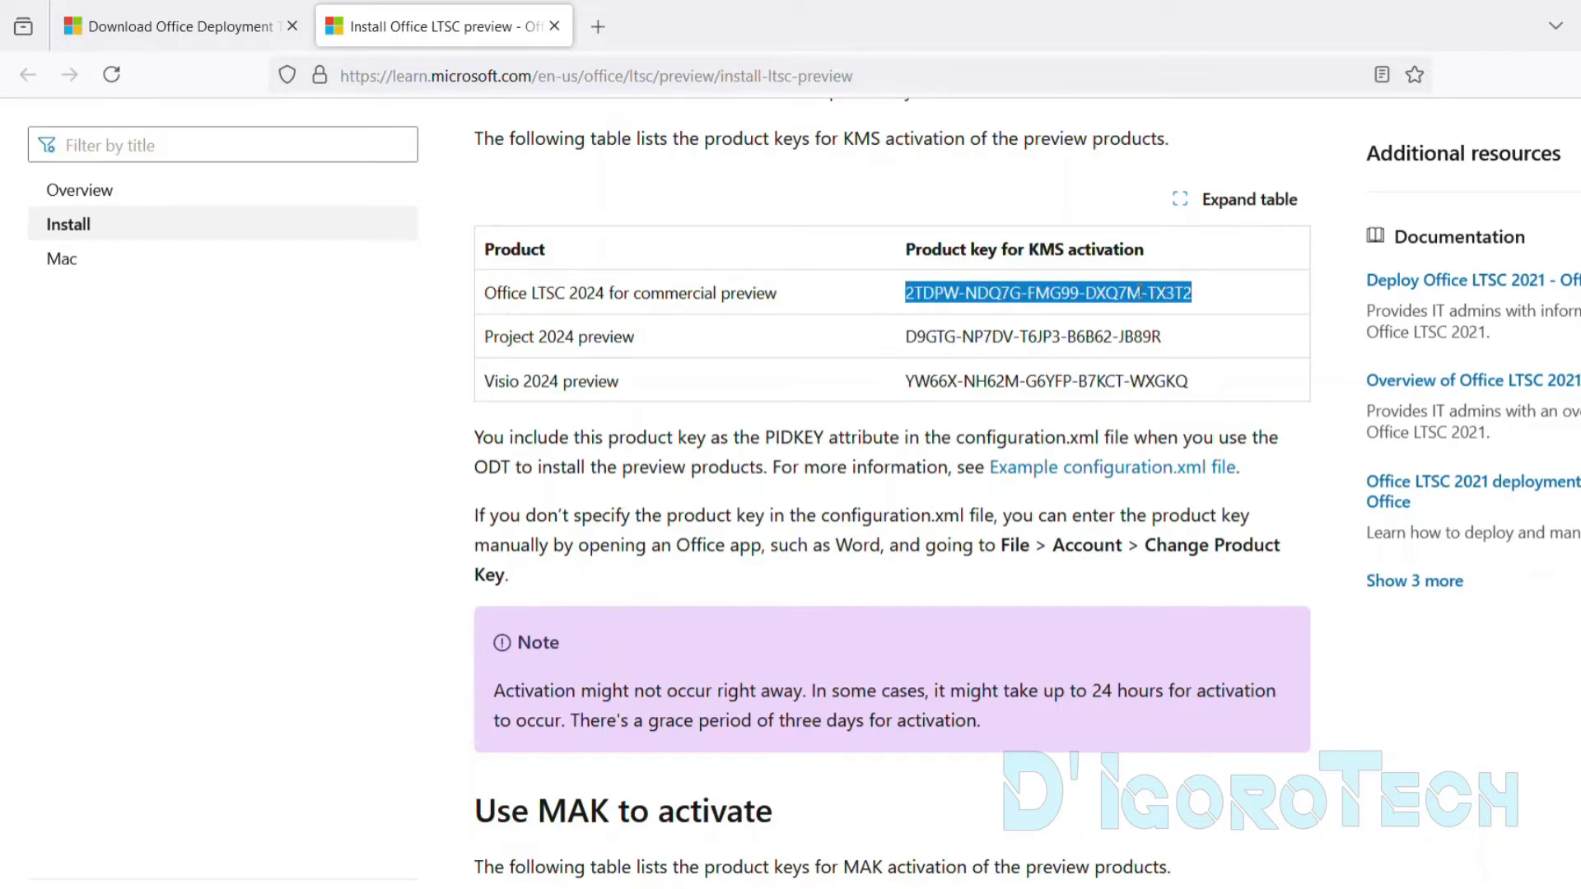
right_click(1147, 297)
click(1175, 315)
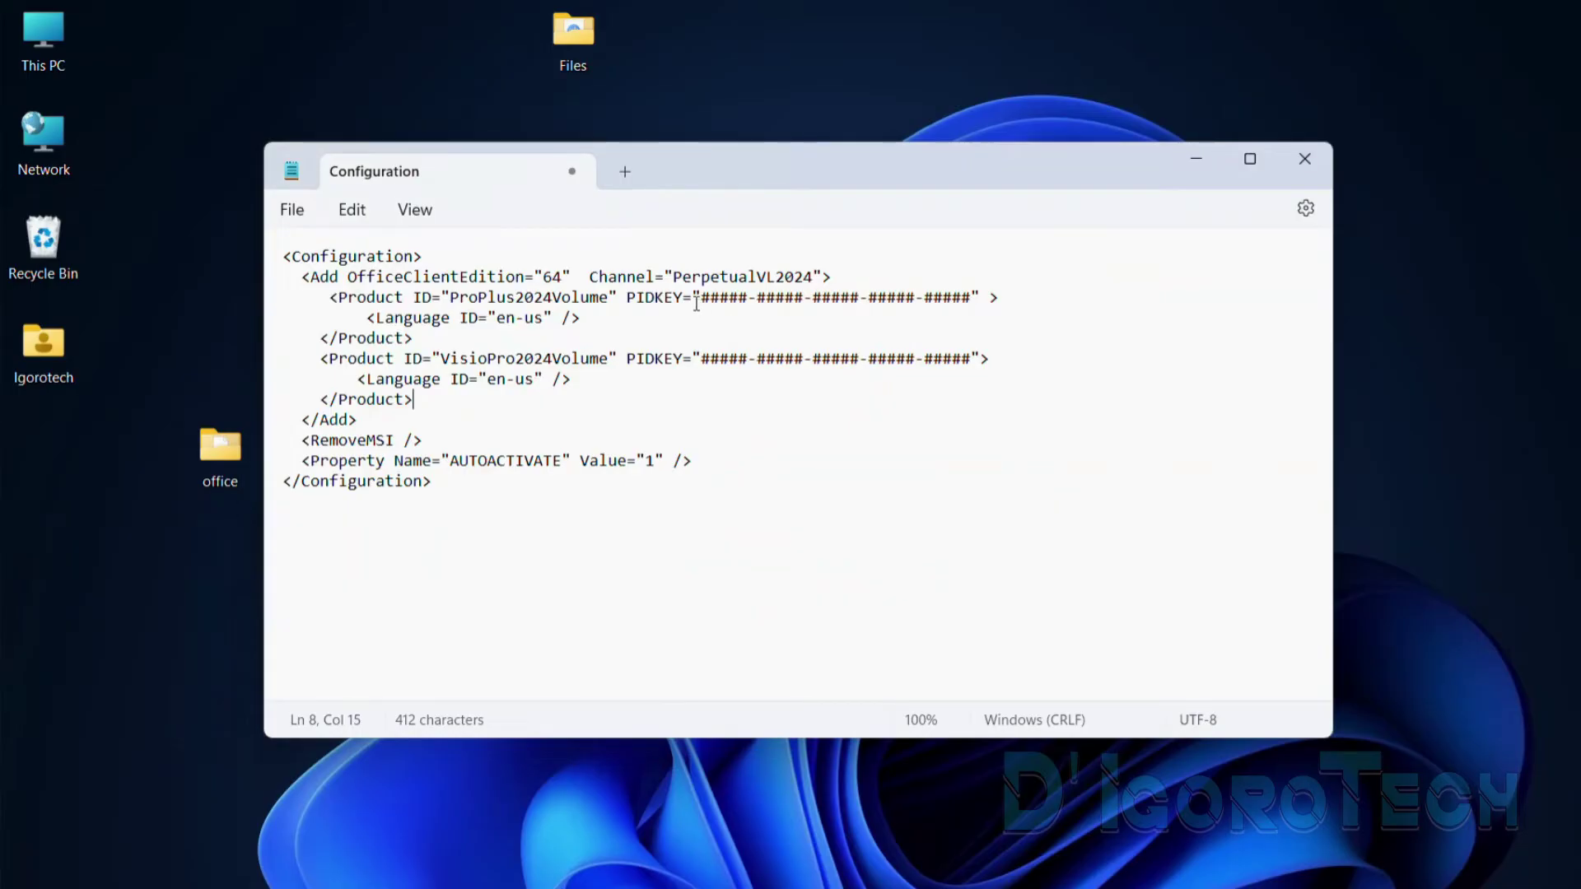
click(702, 300)
drag(701, 300, 966, 306)
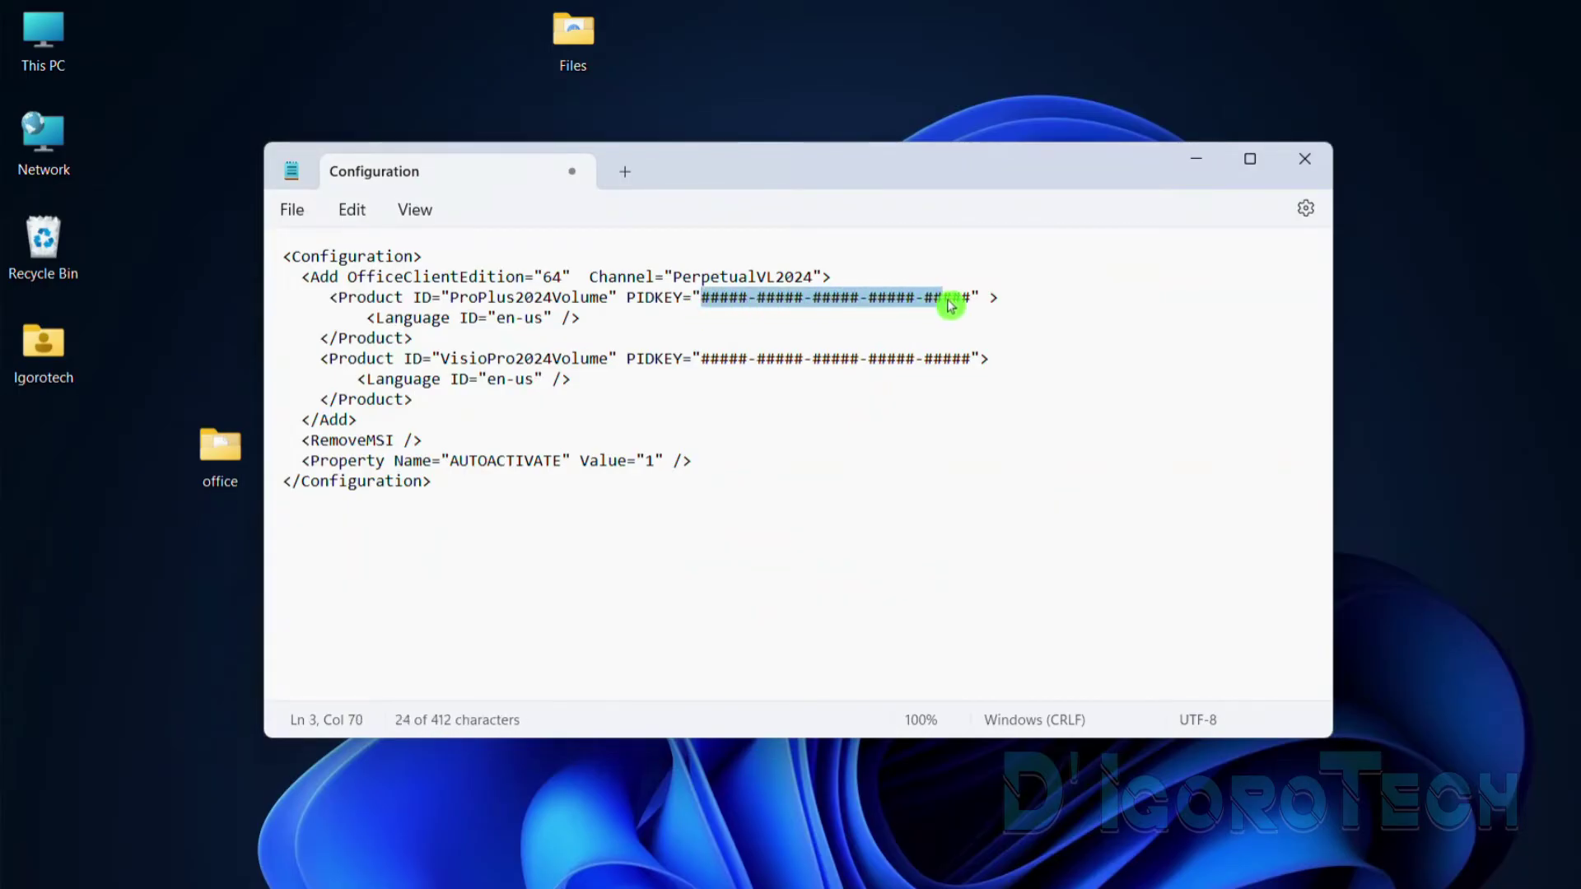
right_click(970, 306)
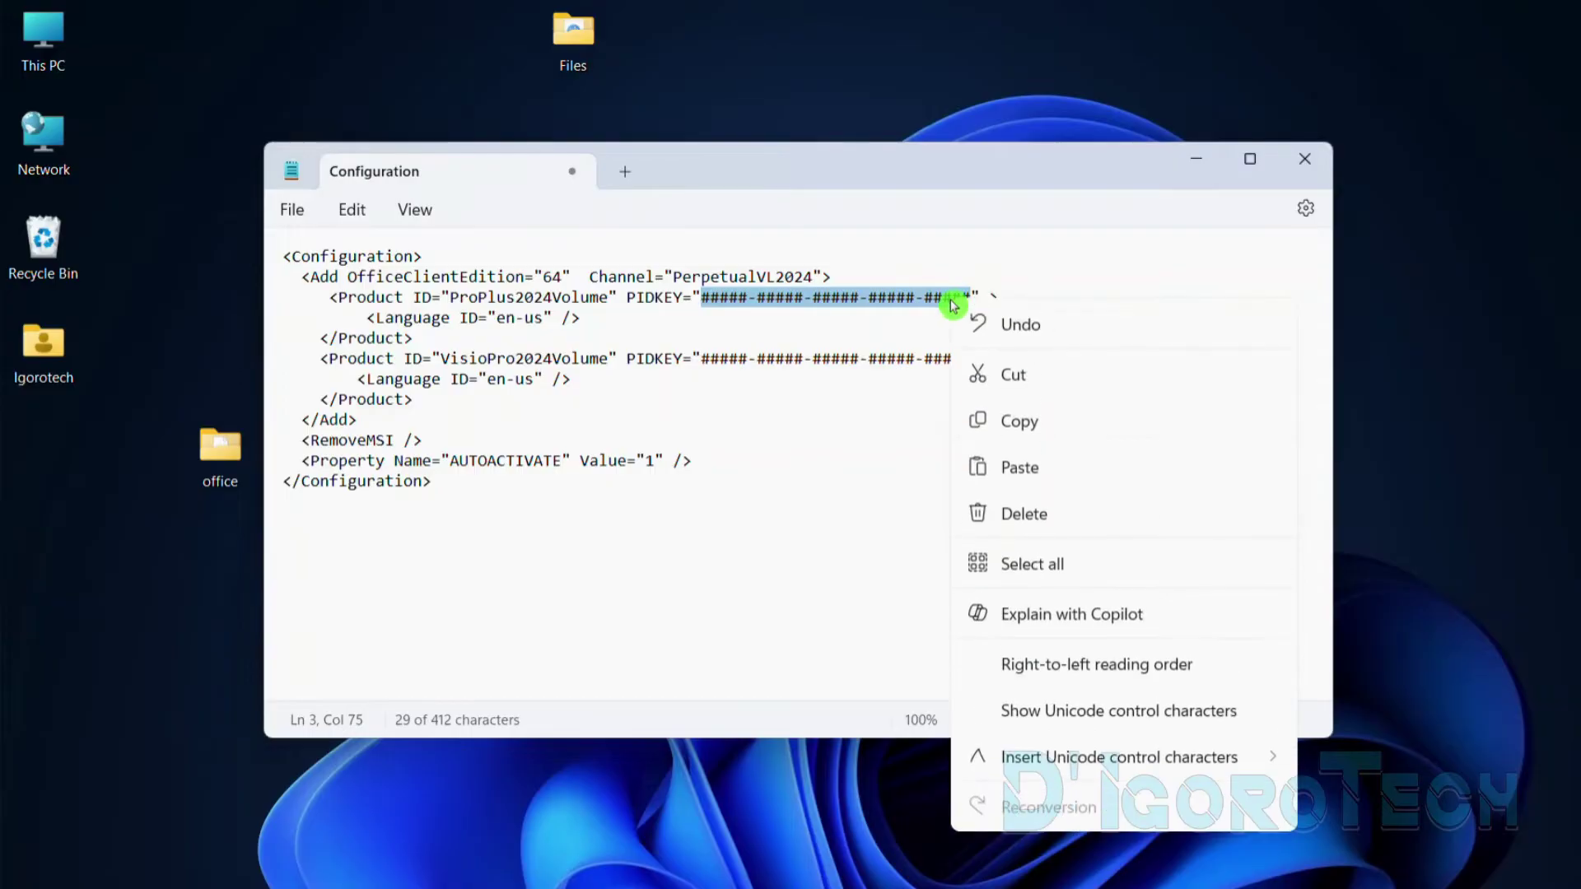
click(1004, 468)
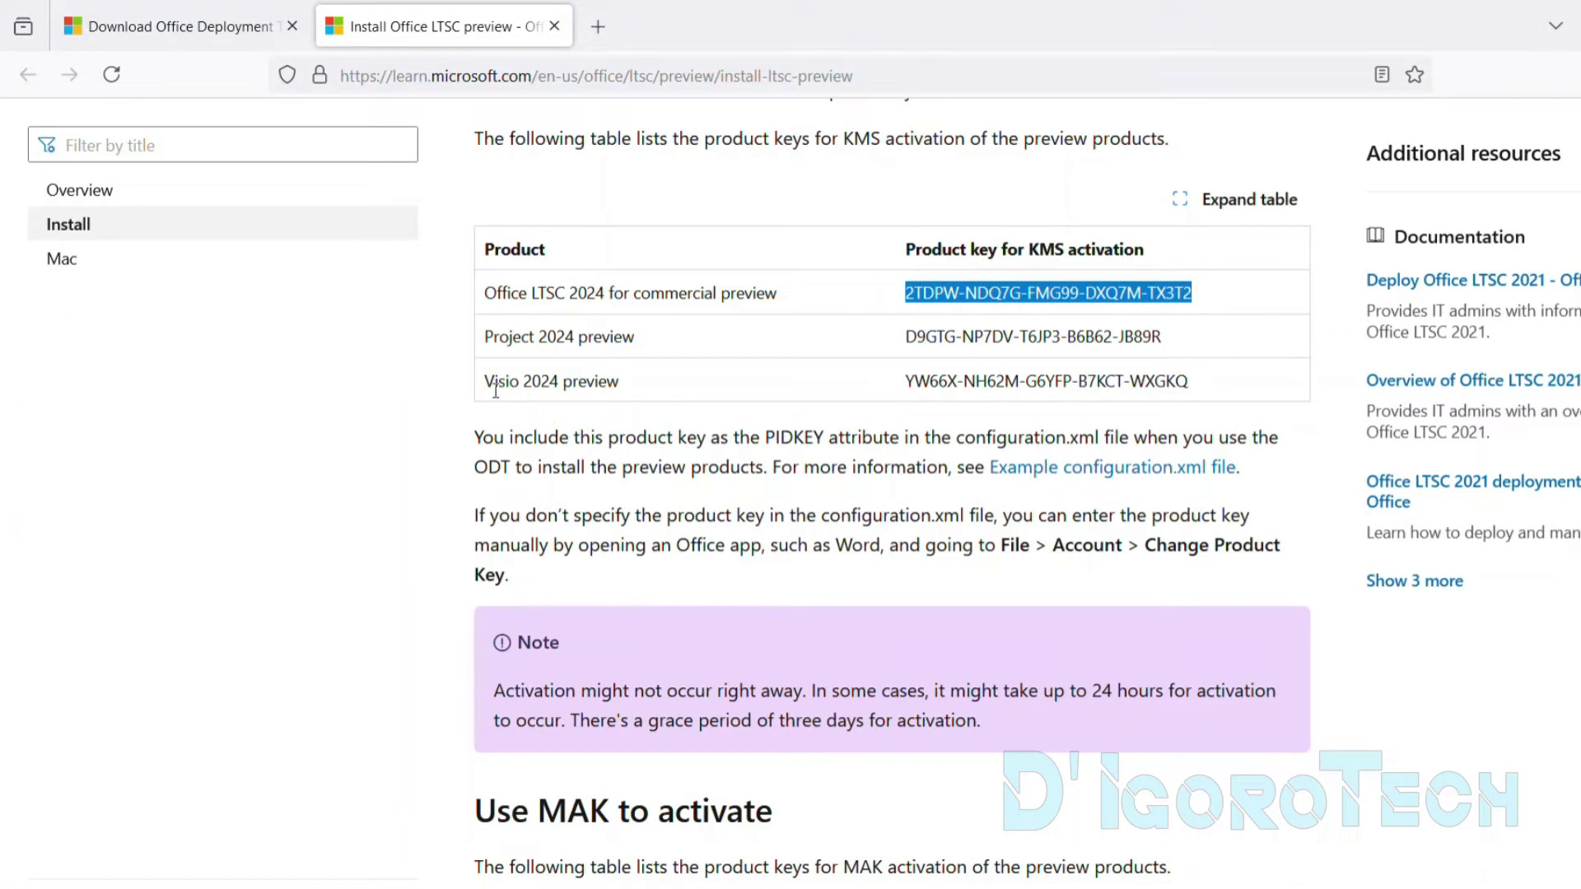
drag(486, 381, 619, 383)
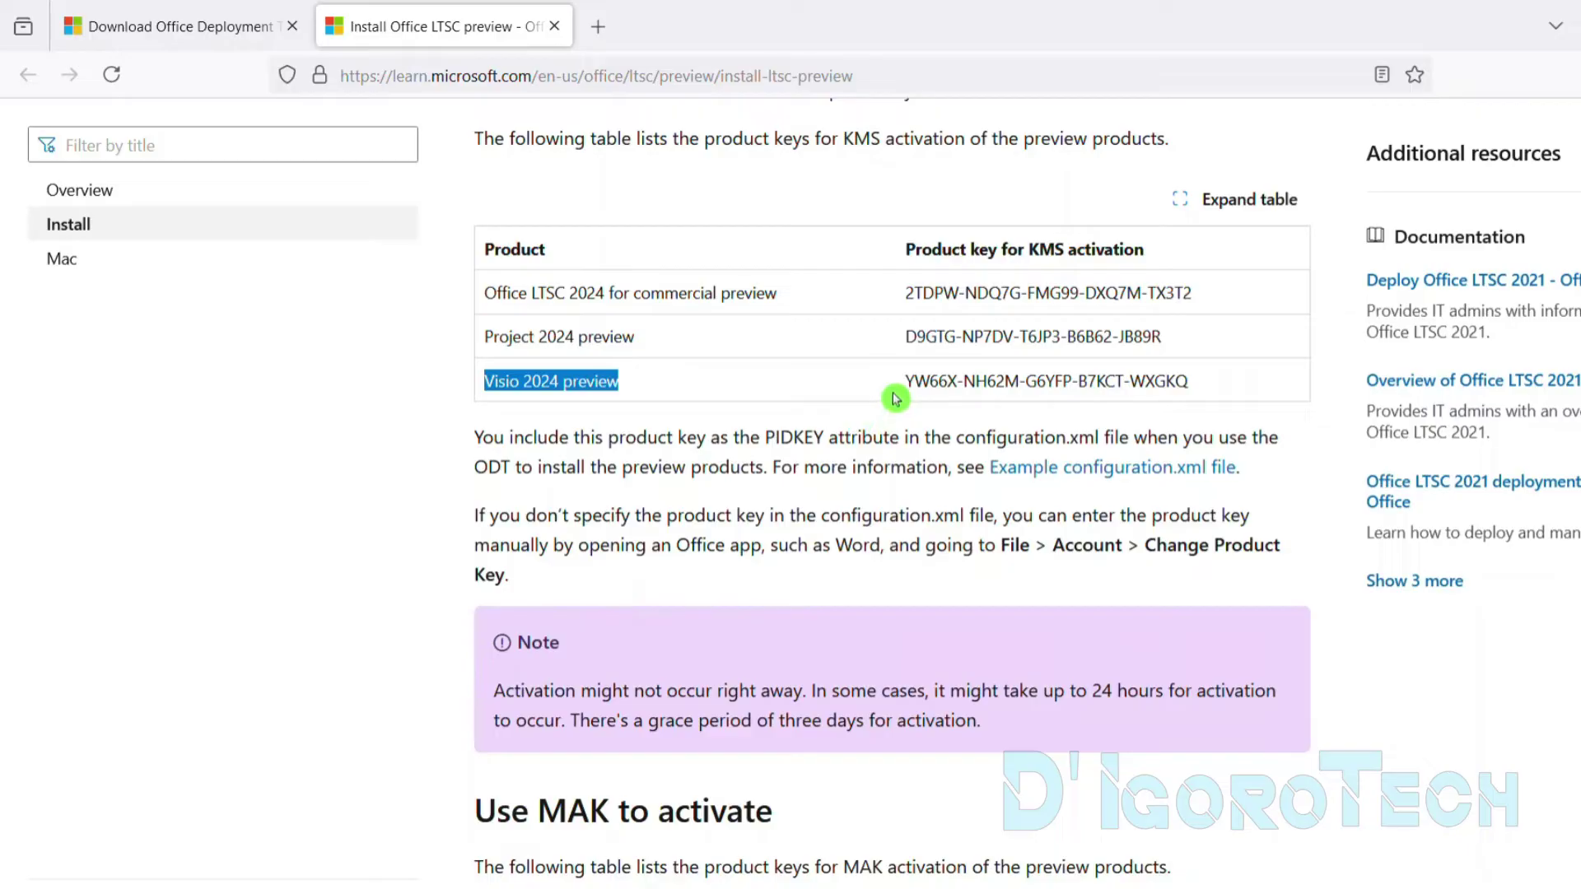
drag(904, 381, 1218, 390)
right_click(1161, 384)
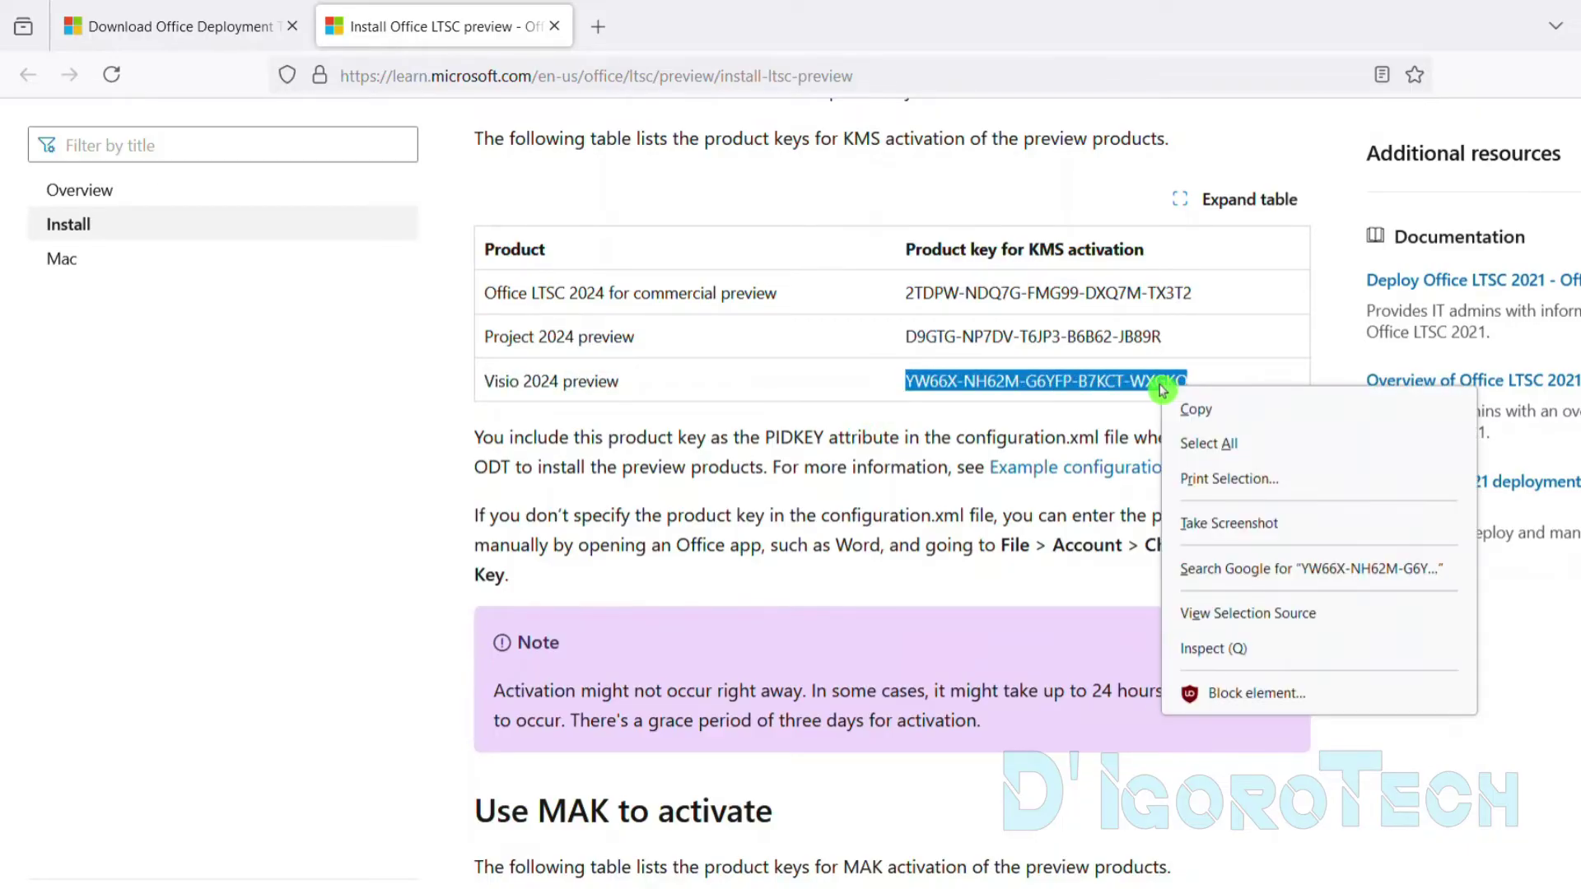
click(1195, 409)
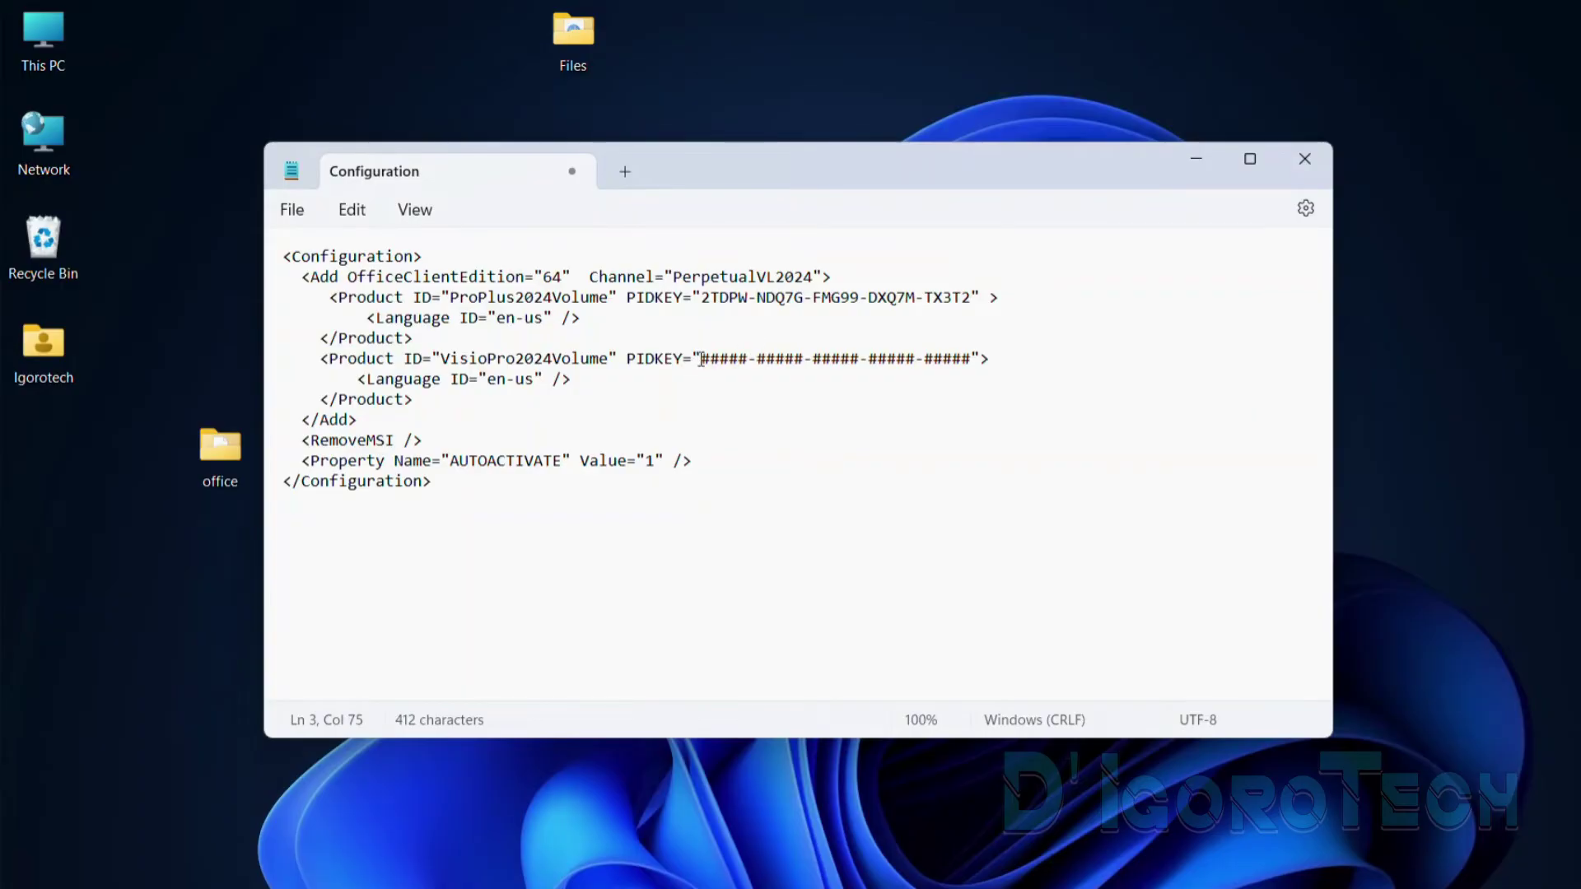
drag(701, 360, 966, 363)
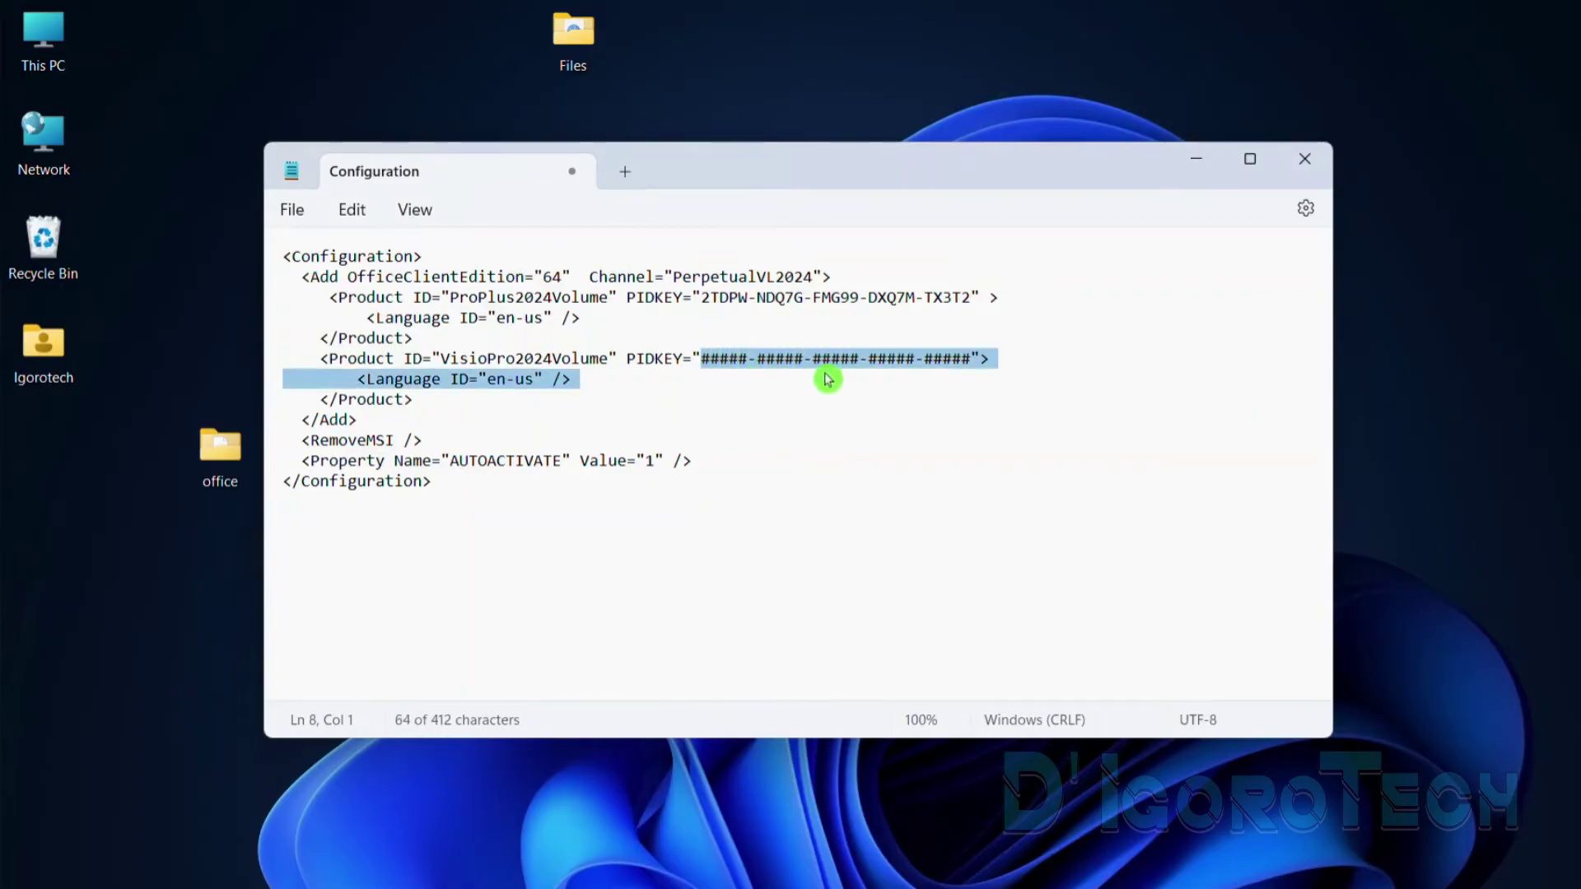
right_click(959, 364)
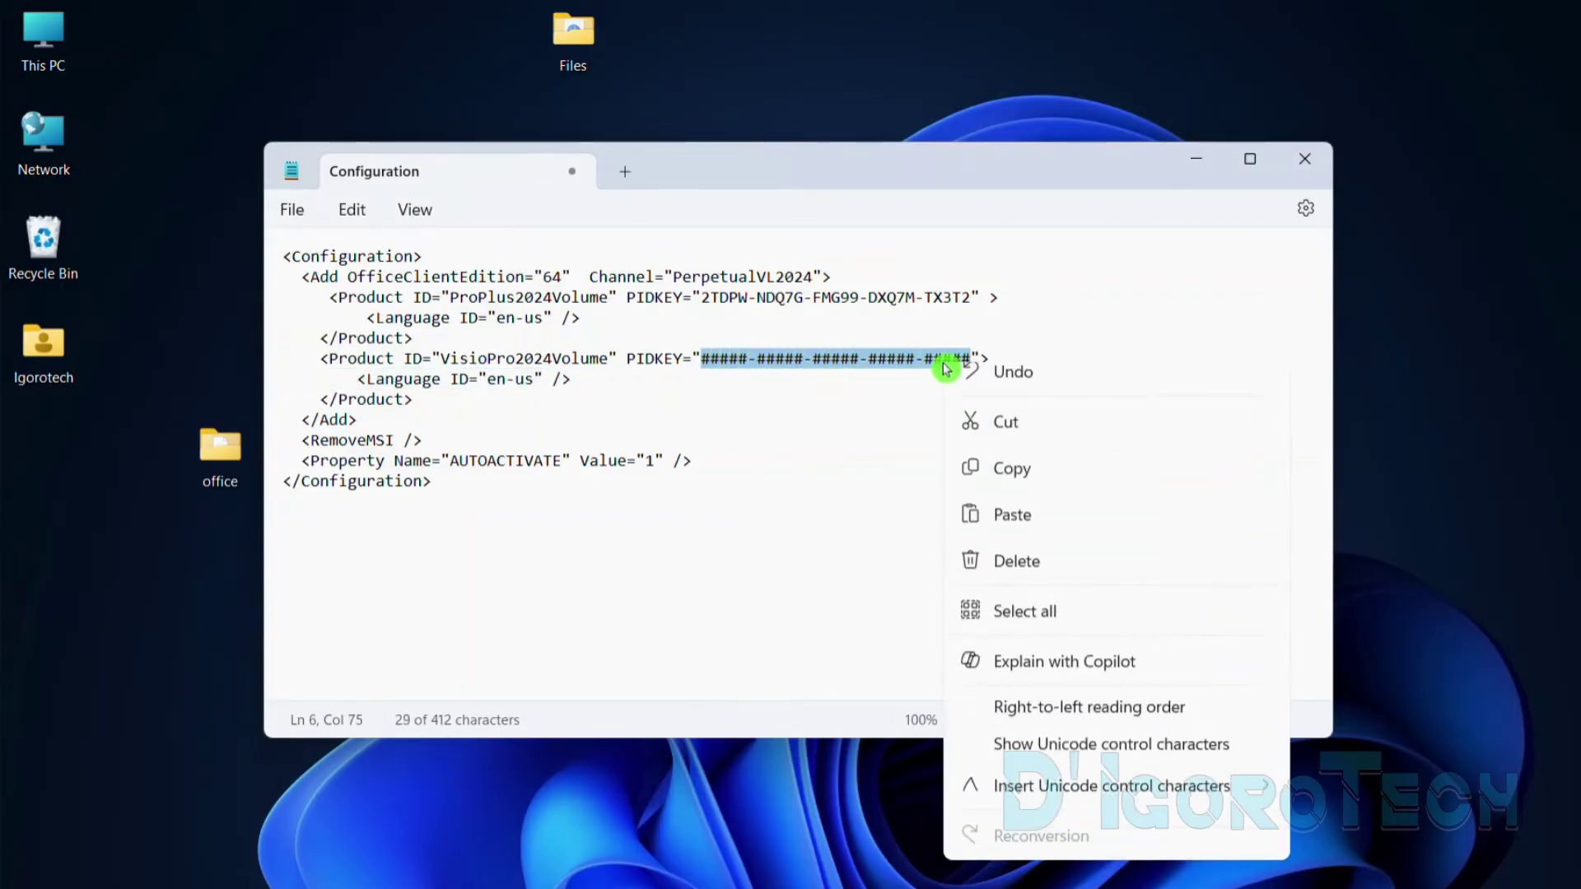
click(995, 537)
- Select the whole configuration text to review it, then deselect
key(ctrl+End)
drag(620, 530, 303, 308)
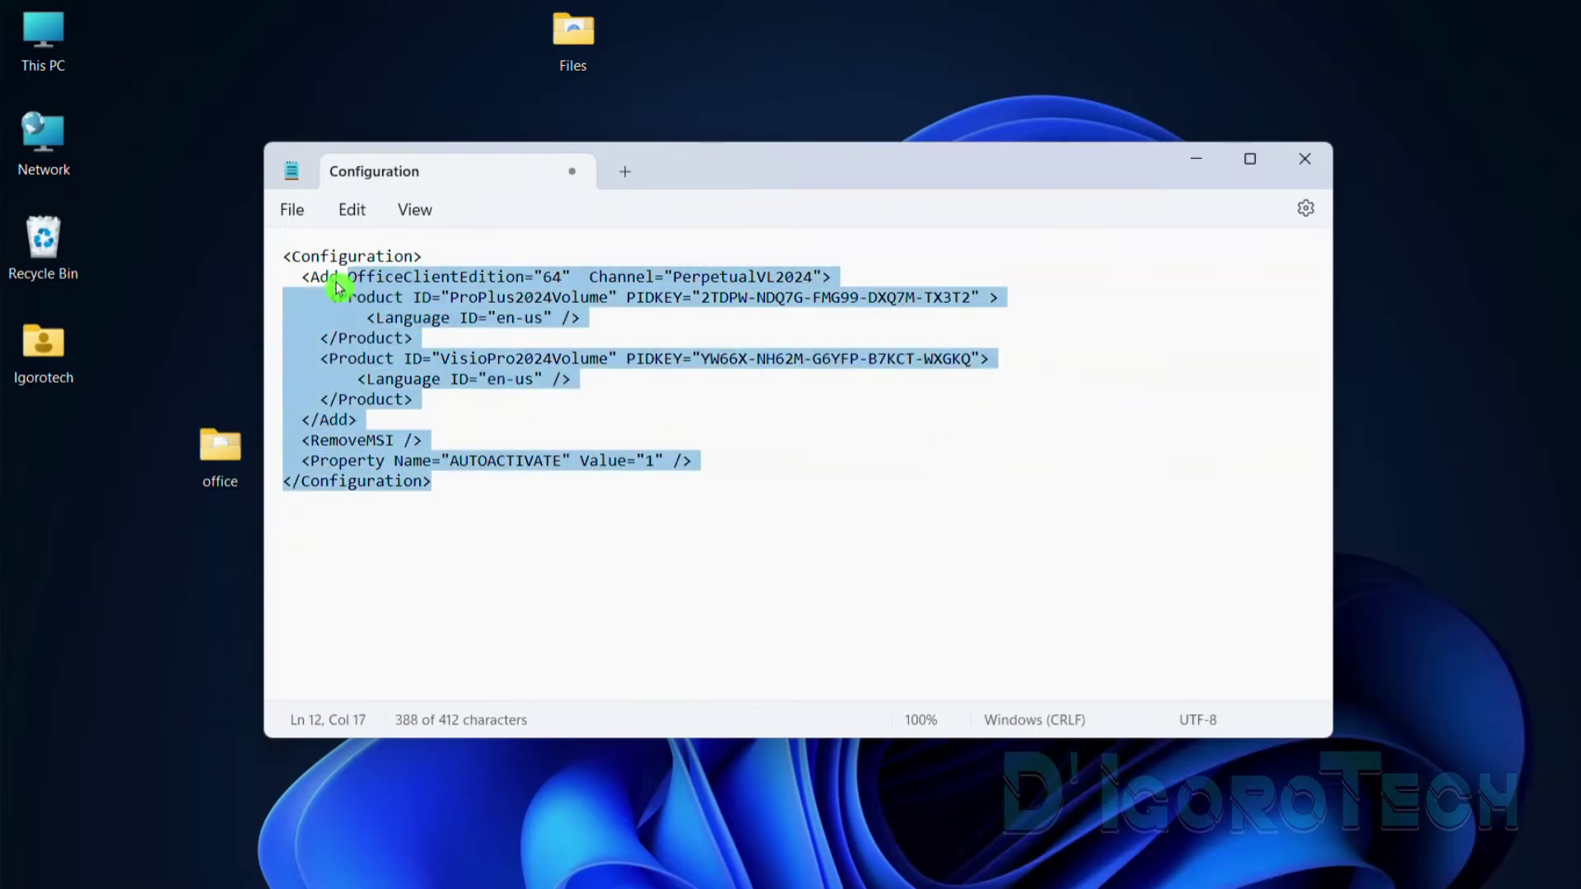
click(489, 539)
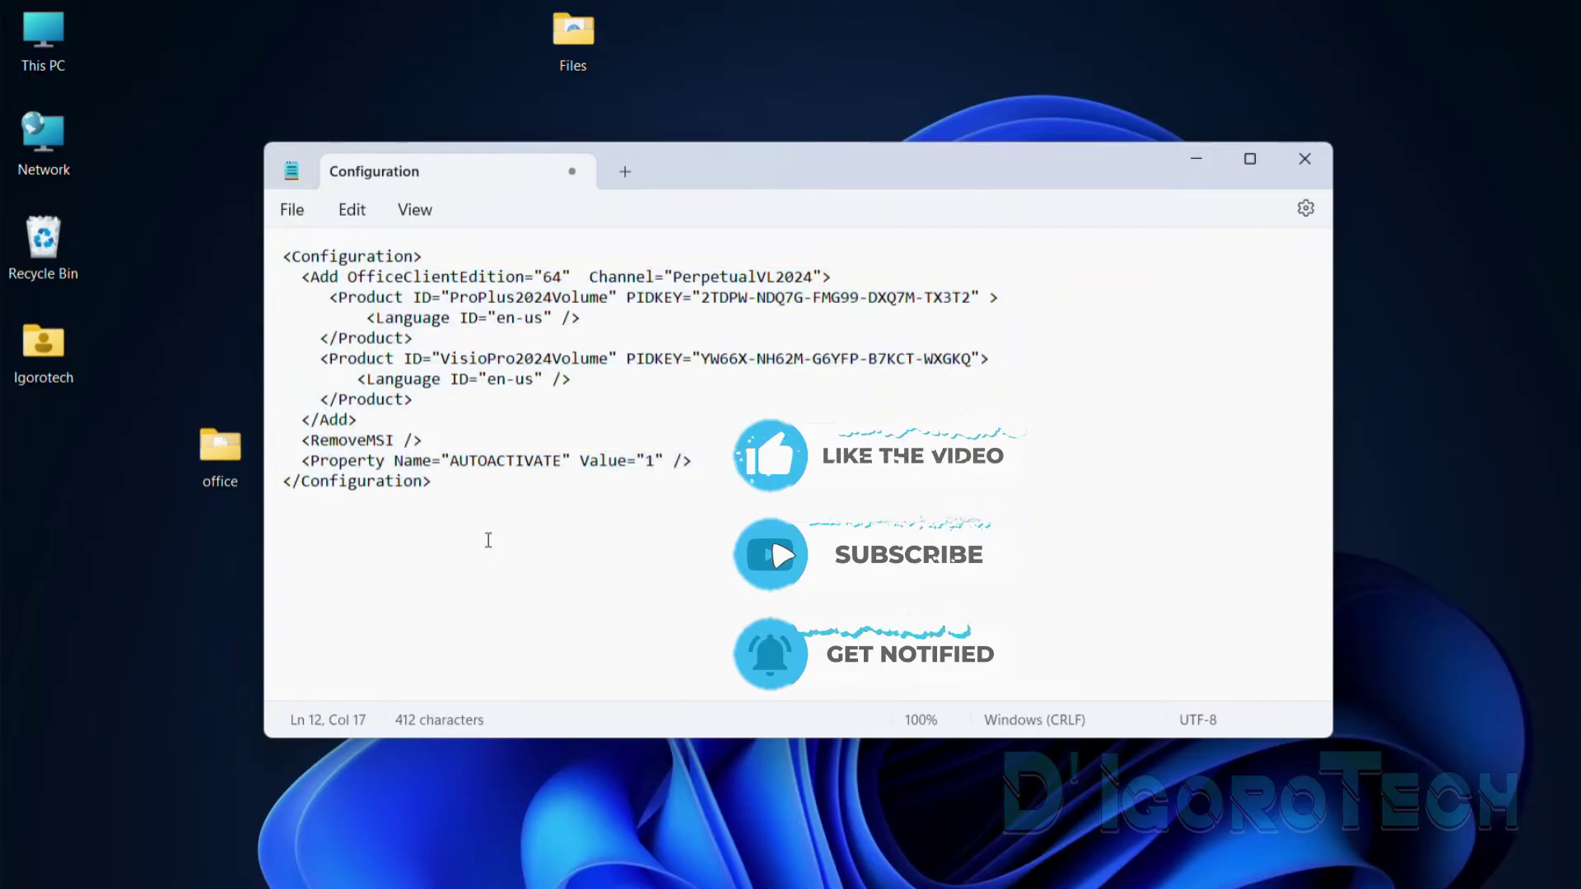
- Save the Notepad text in Desktop\office as Configuration.xml with Save as type set to All files
click(436, 398)
click(293, 211)
click(323, 405)
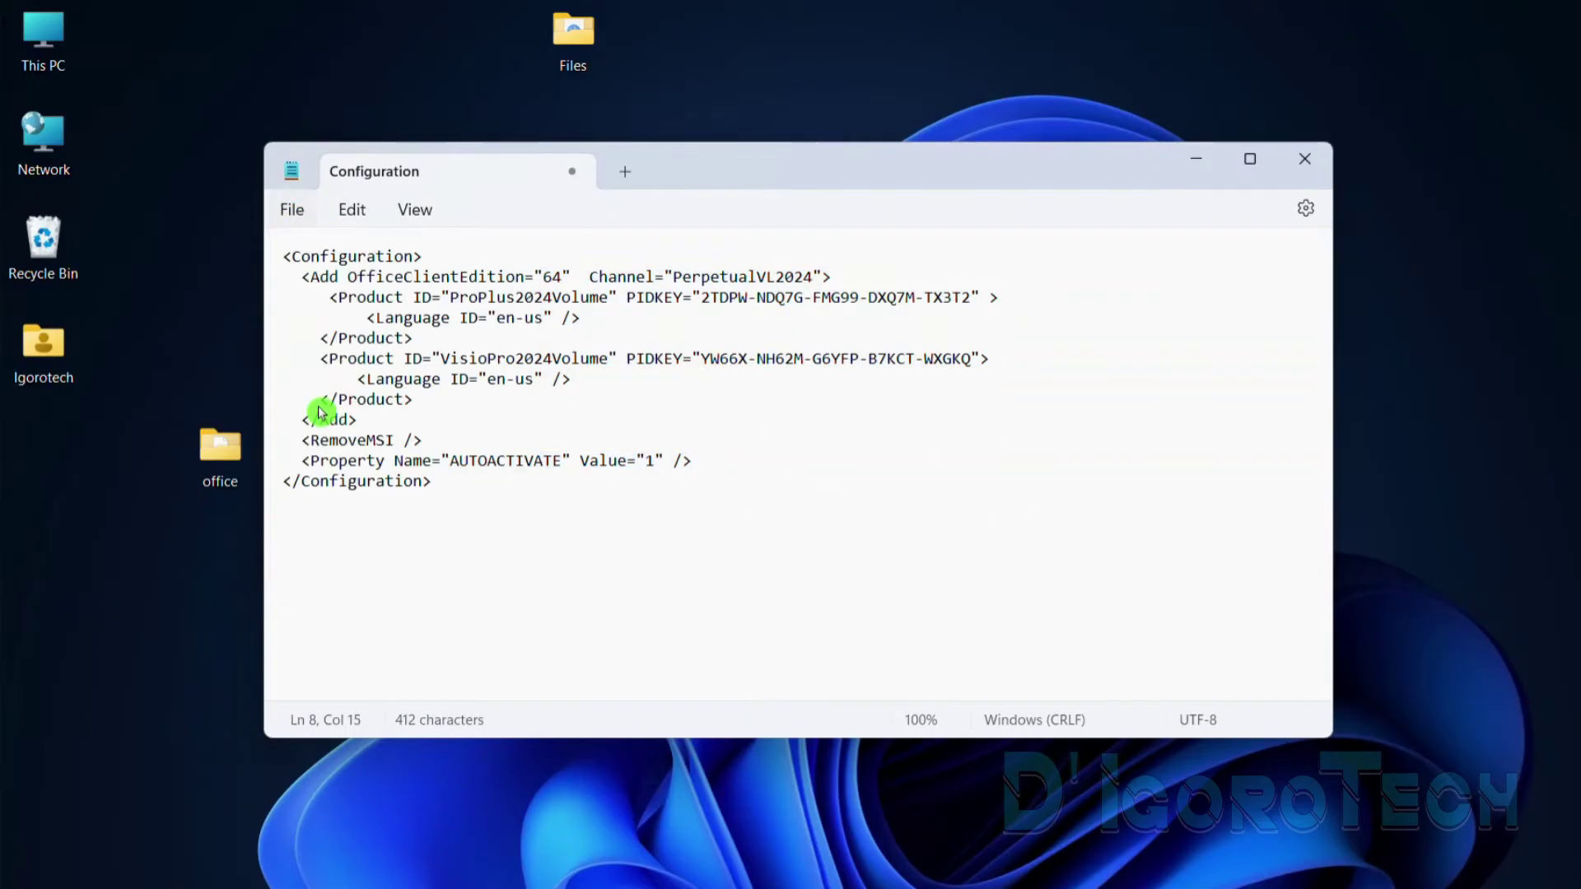
click(367, 451)
double_click(514, 362)
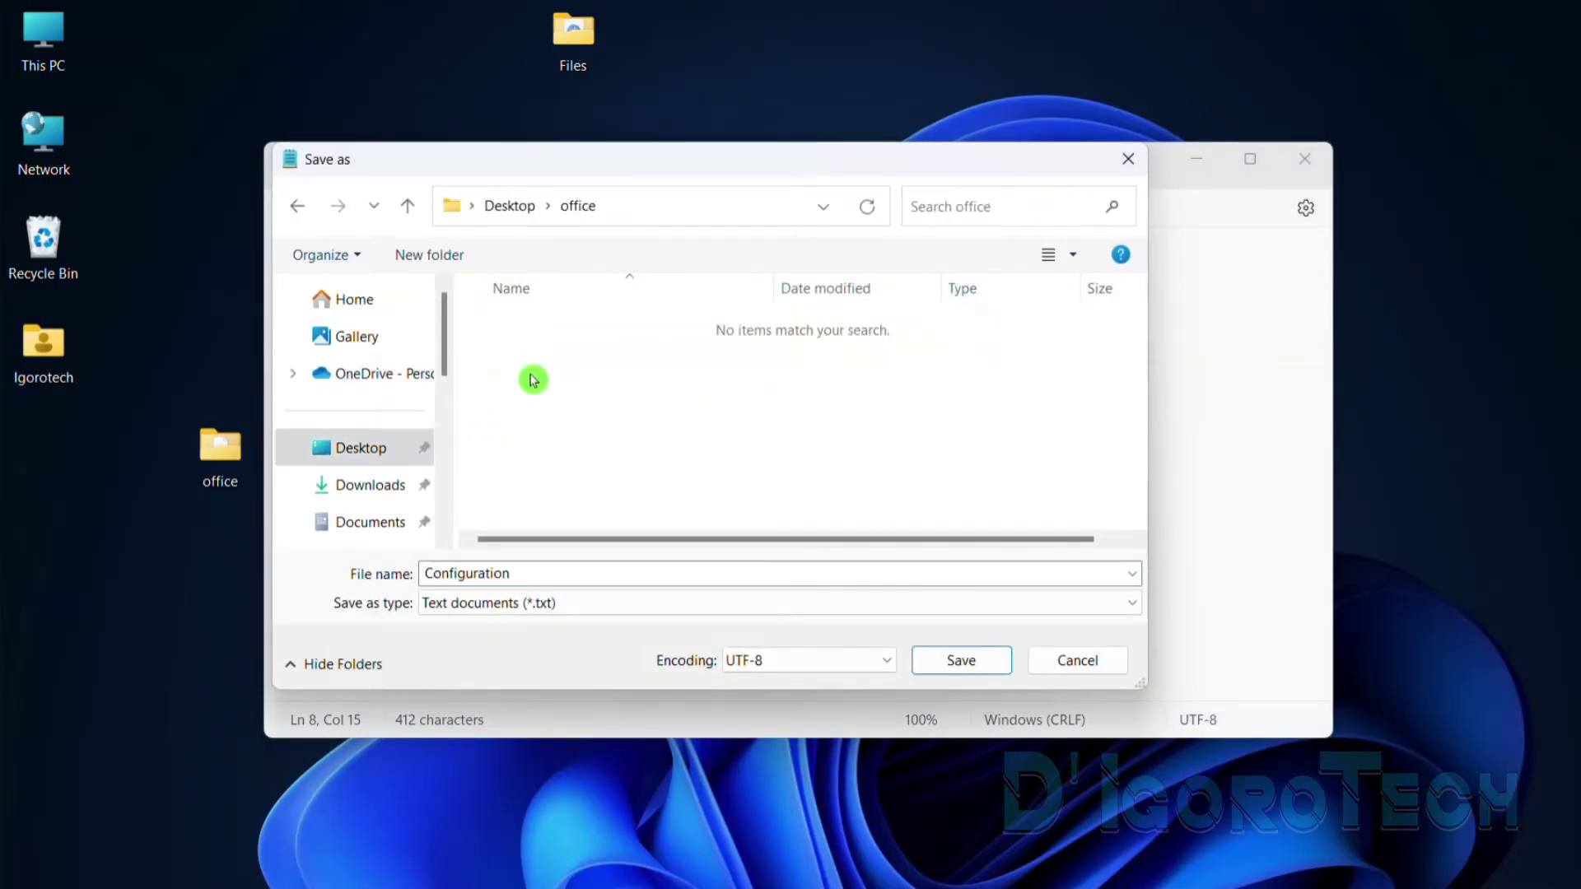
click(535, 575)
text(.xml)
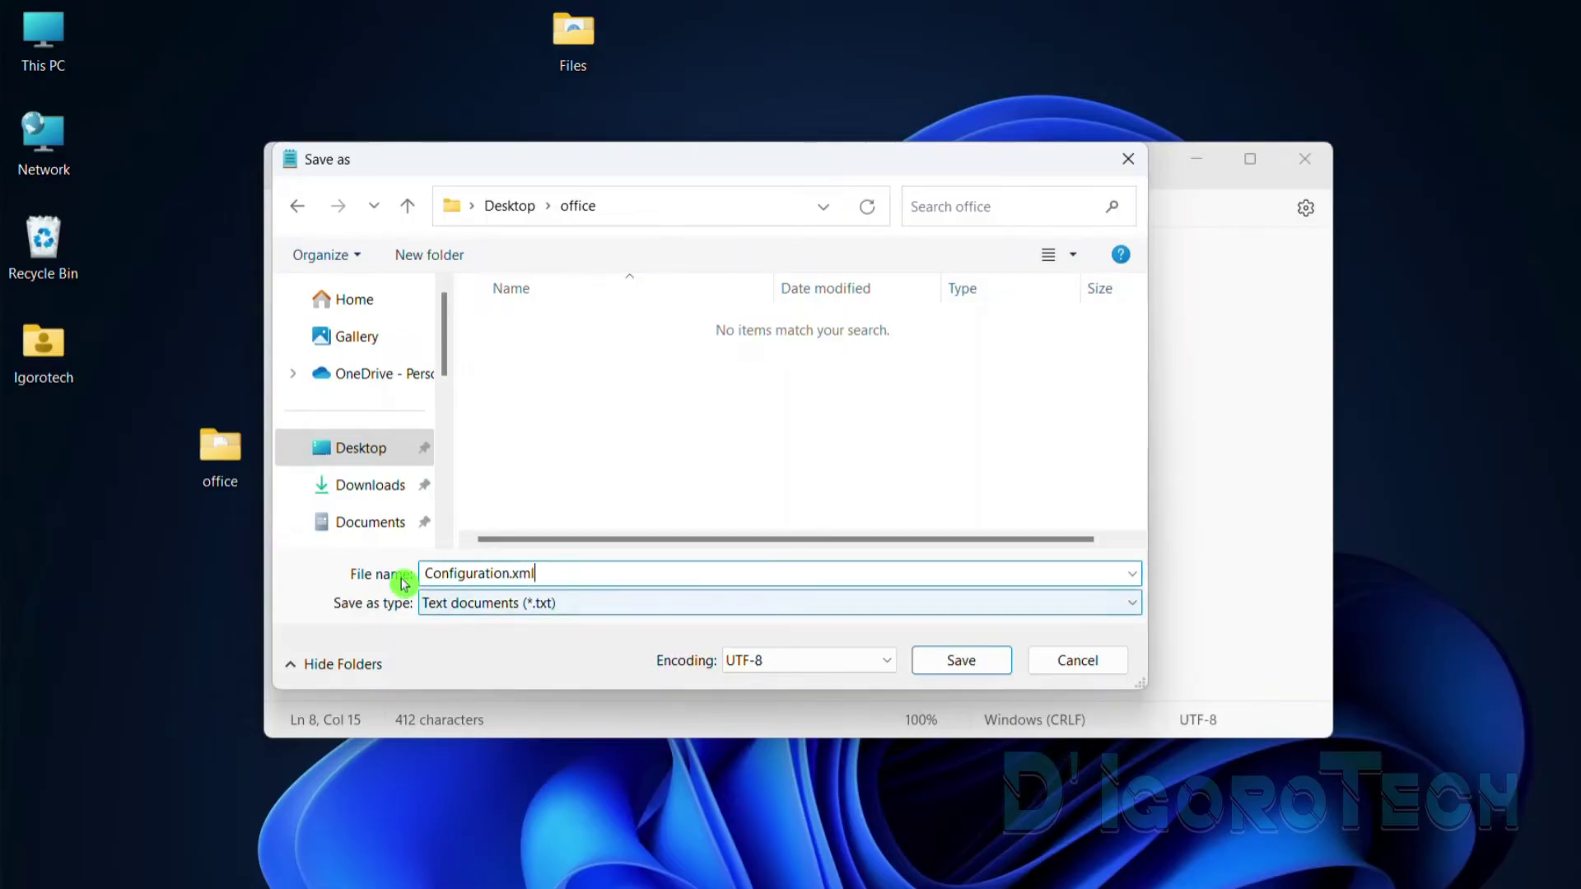
click(453, 607)
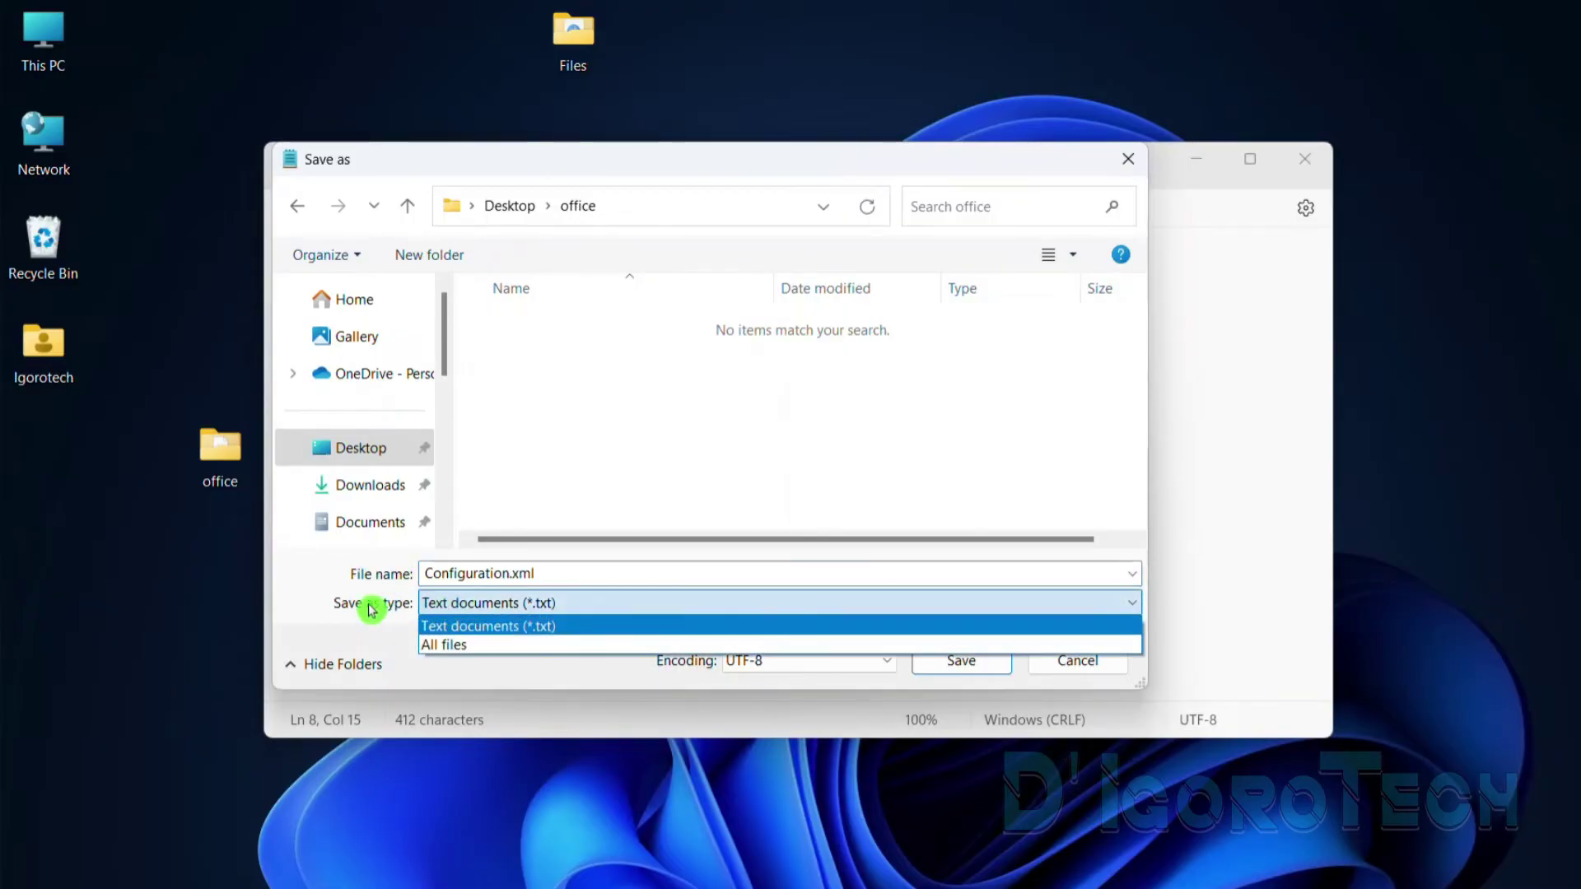
click(362, 608)
click(452, 608)
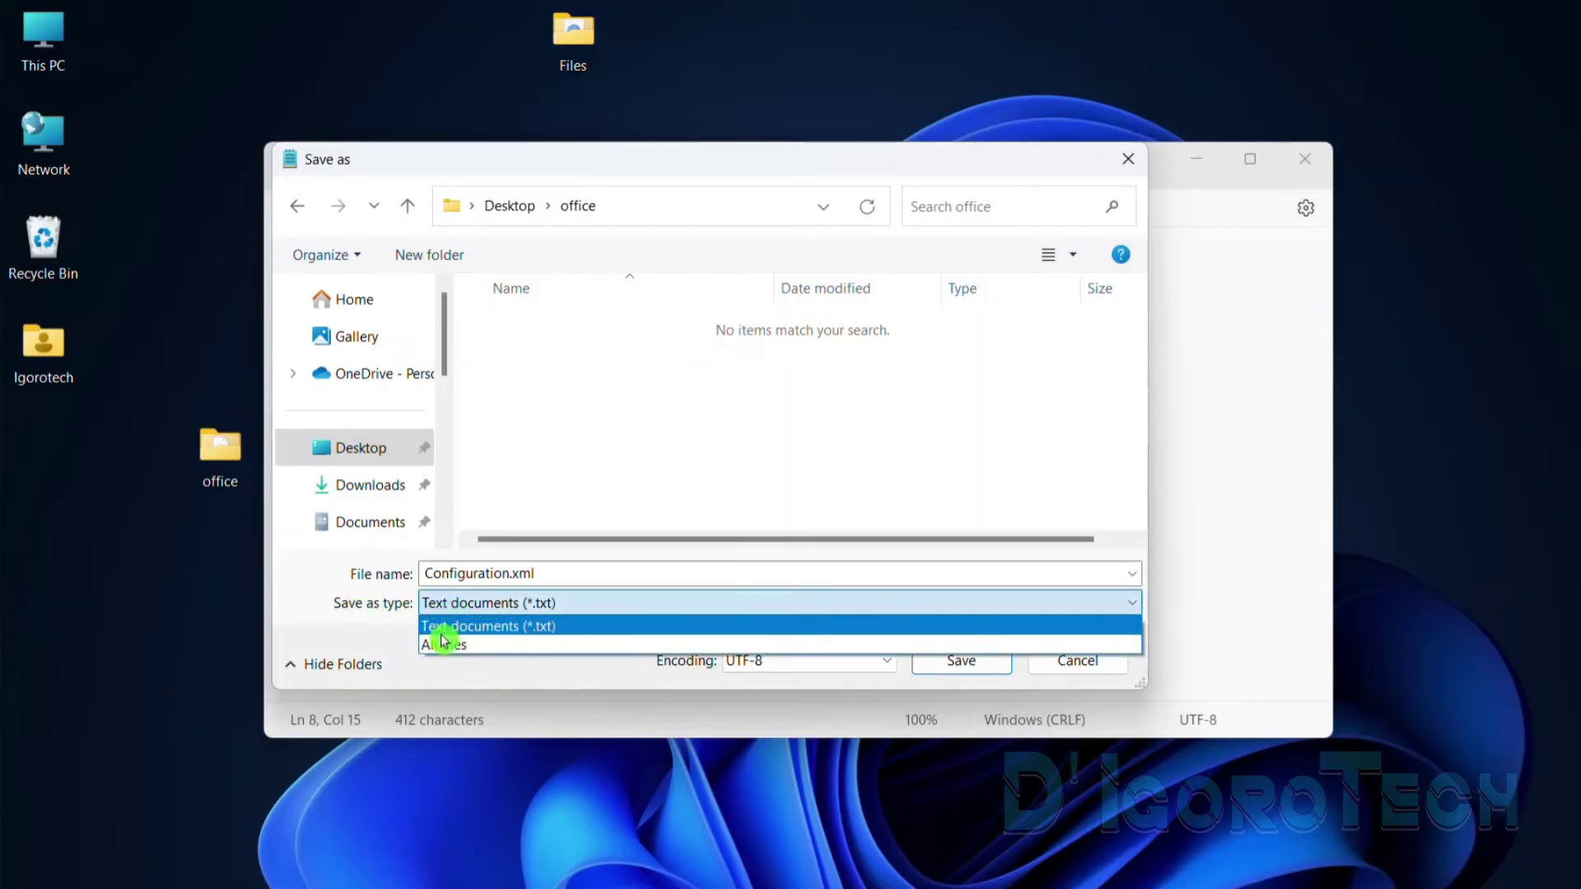
click(444, 643)
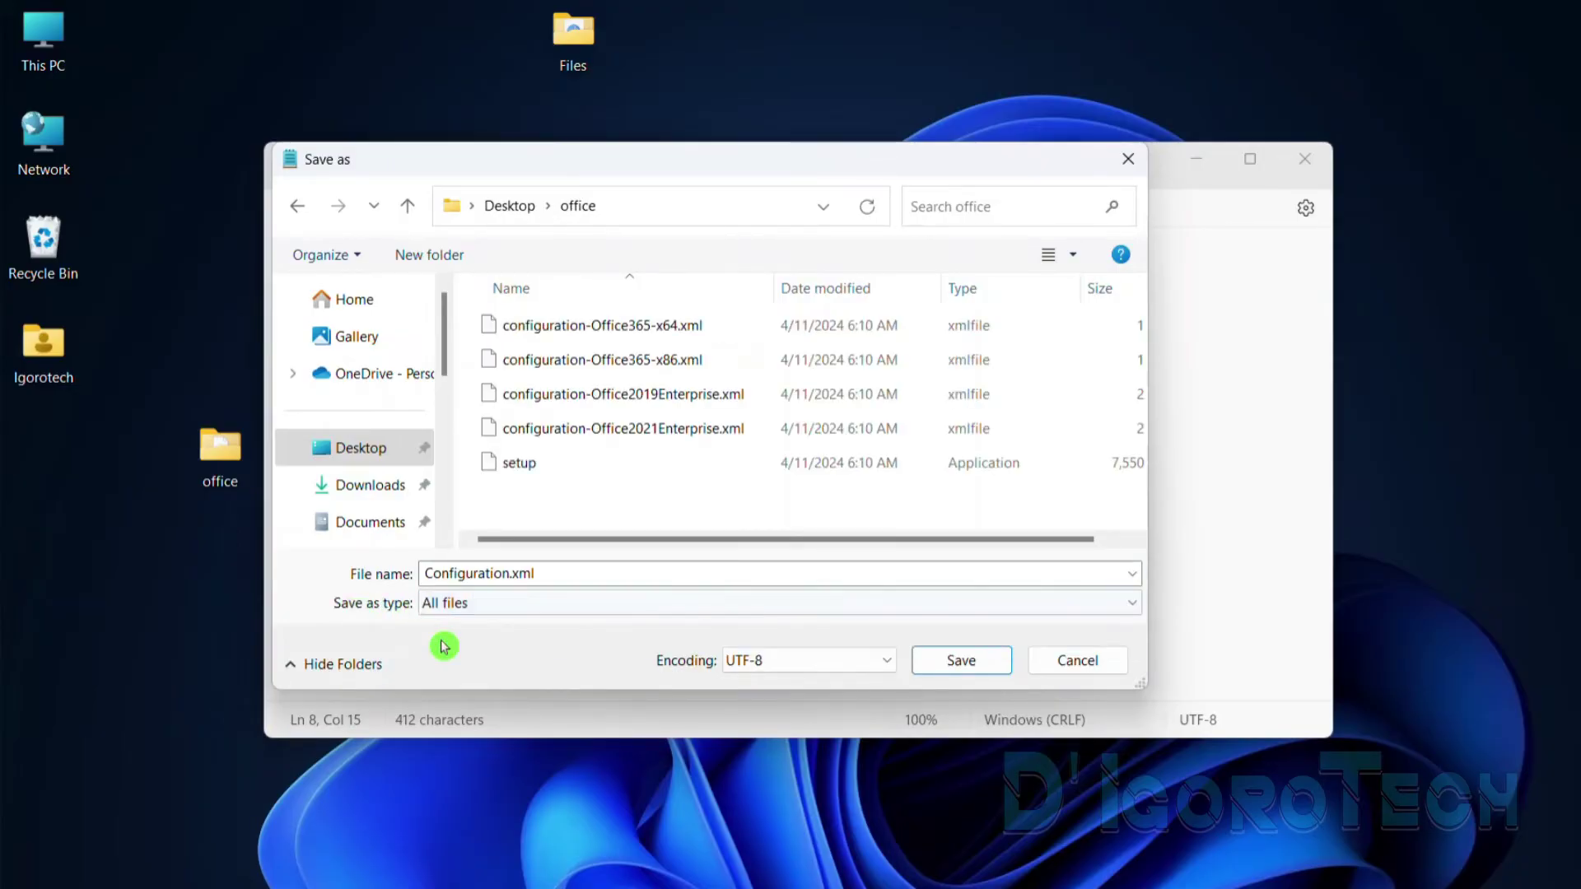
click(939, 661)
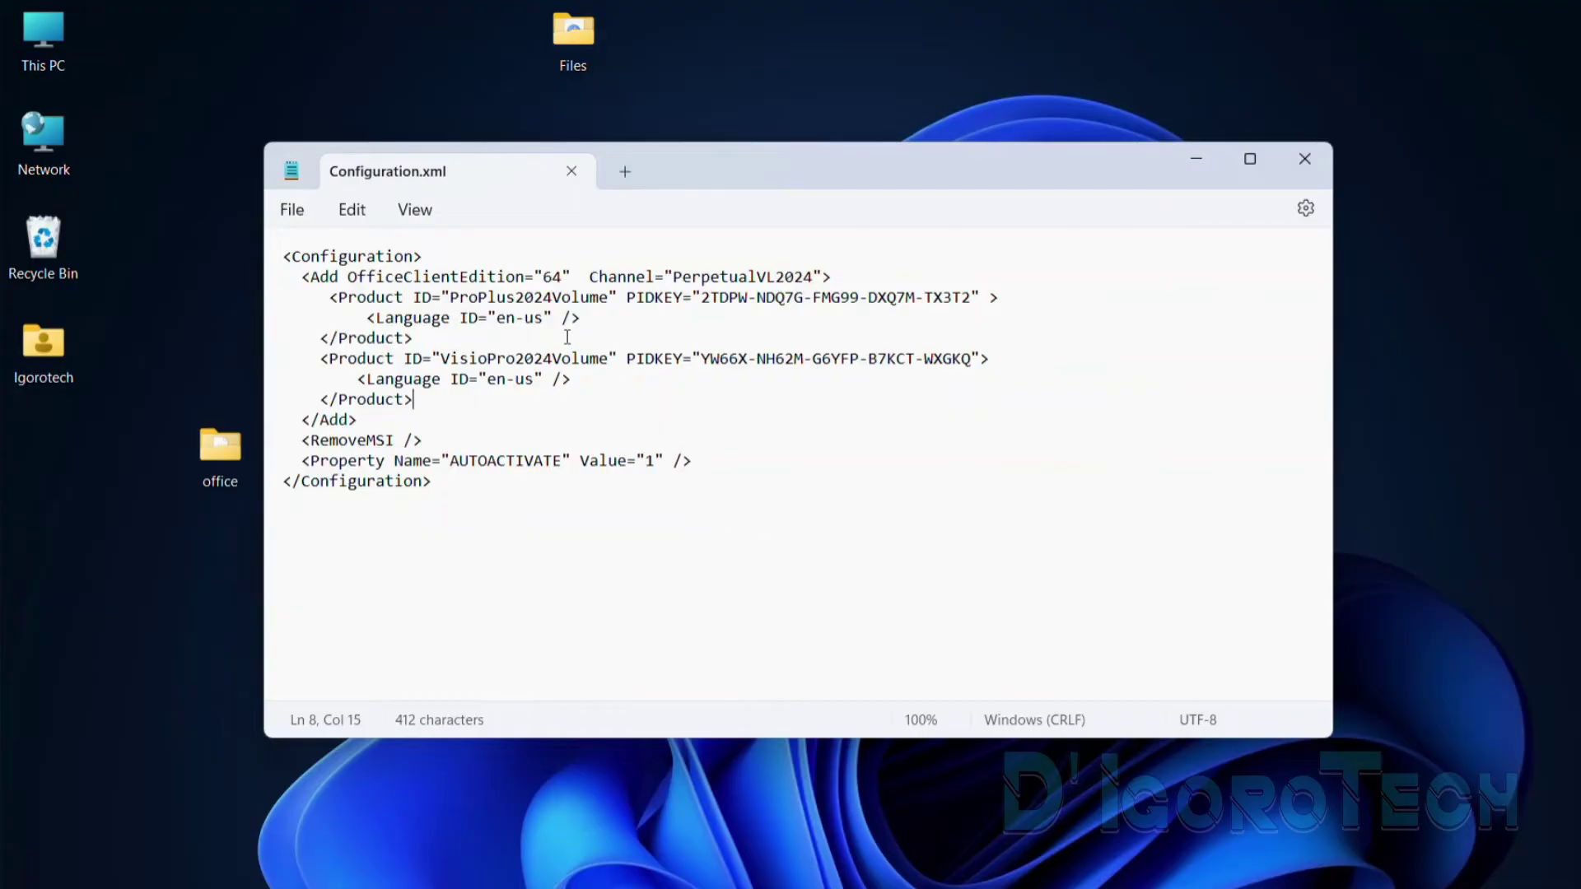
- Close Notepad and refresh the office folder to confirm Configuration.xml is there
click(1304, 159)
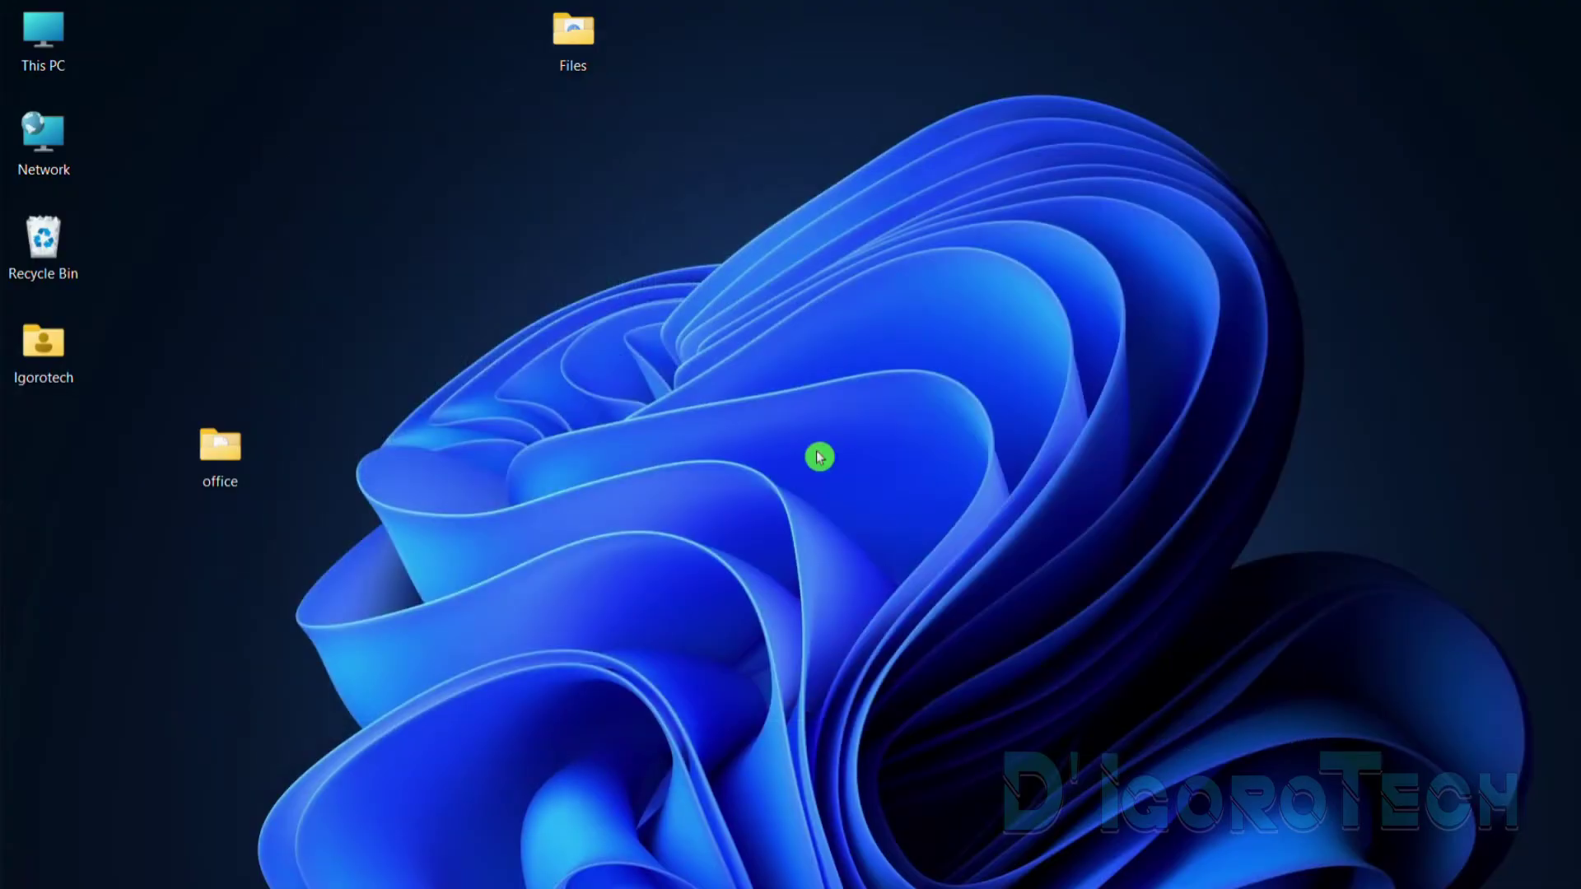
double_click(219, 449)
right_click(603, 524)
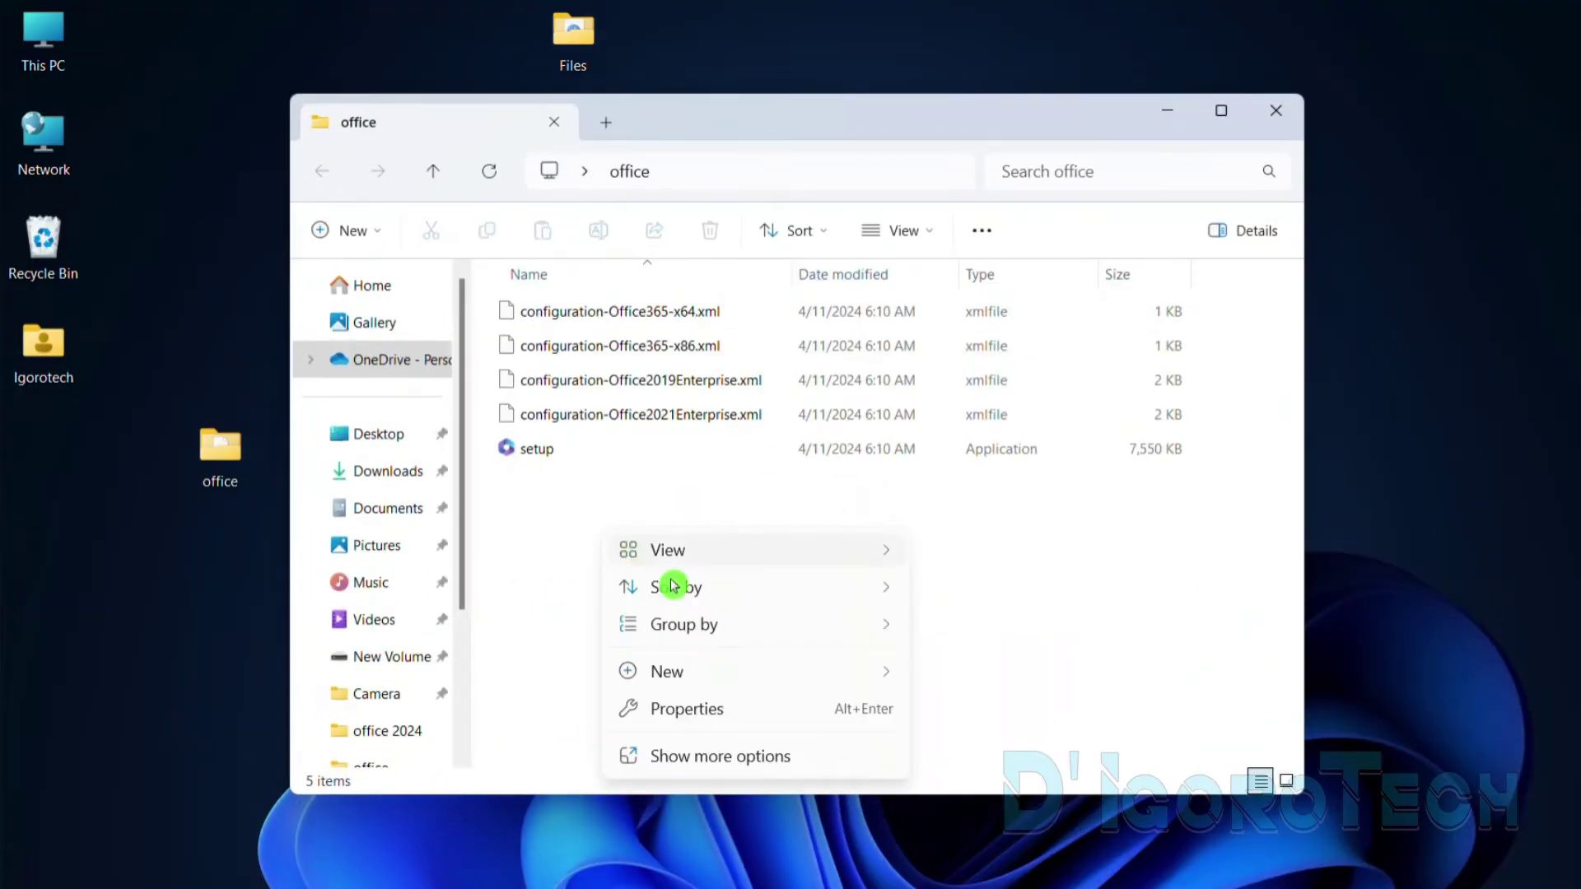
click(628, 752)
click(666, 620)
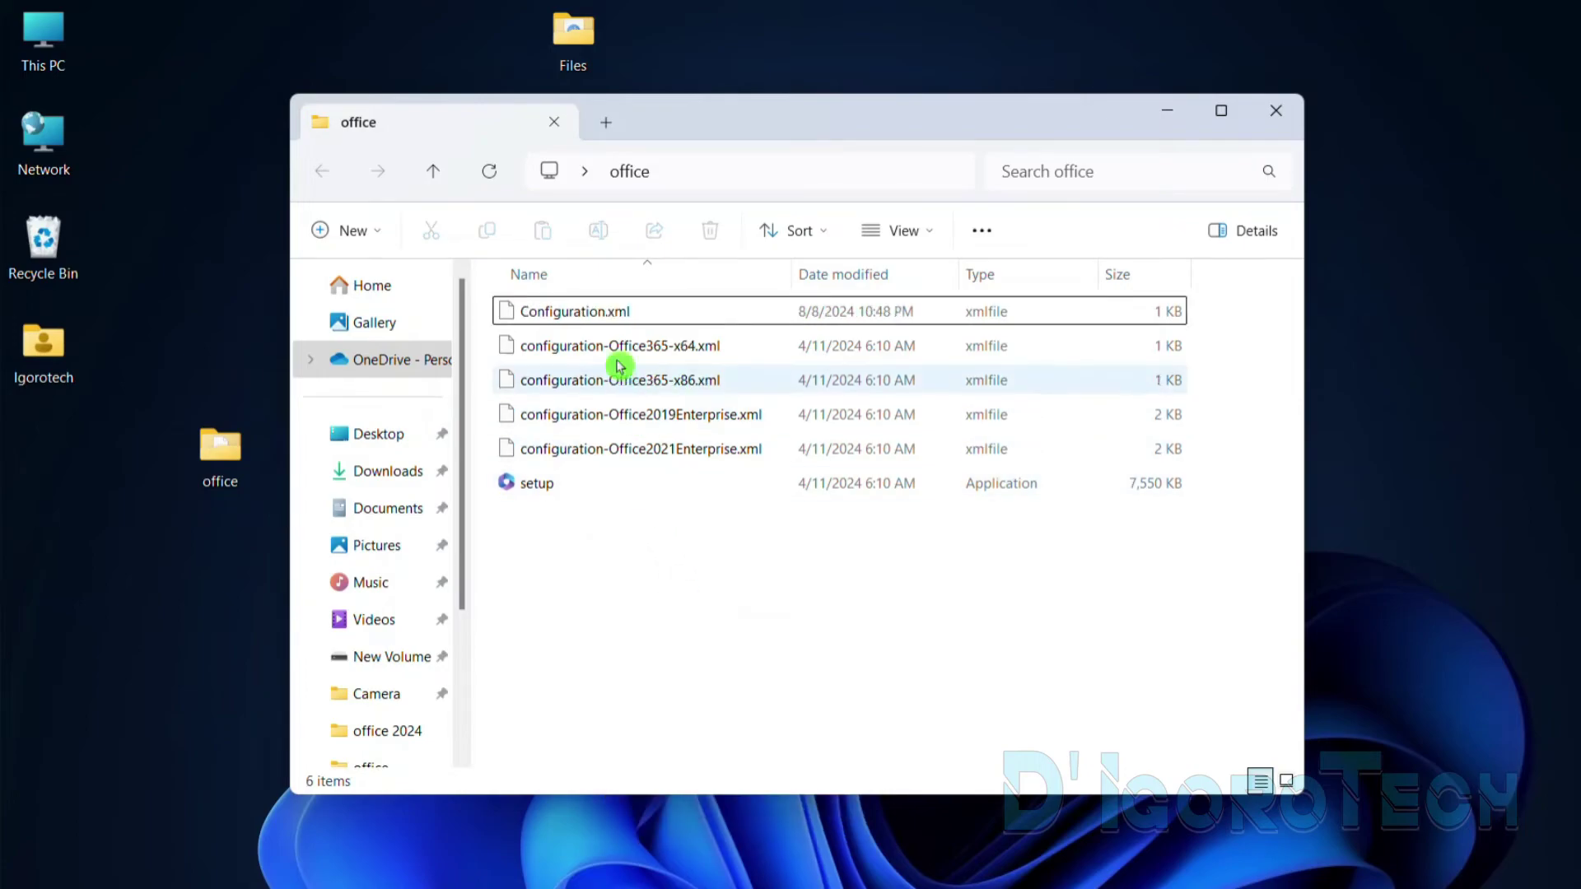
click(620, 313)
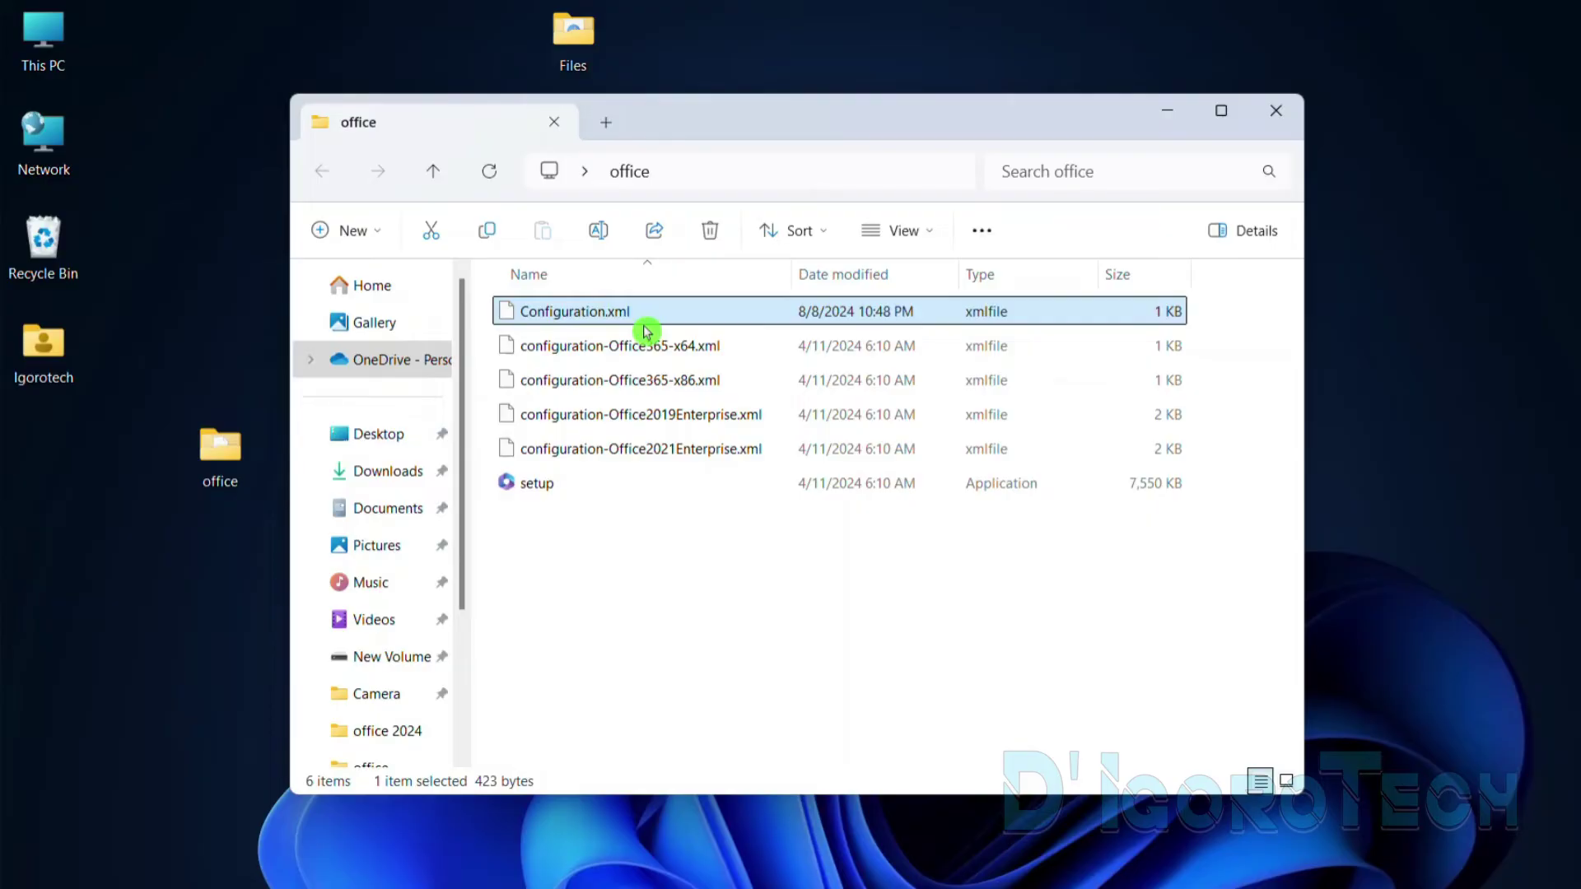
- Search for cmd and run Command Prompt as administrator
click(167, 861)
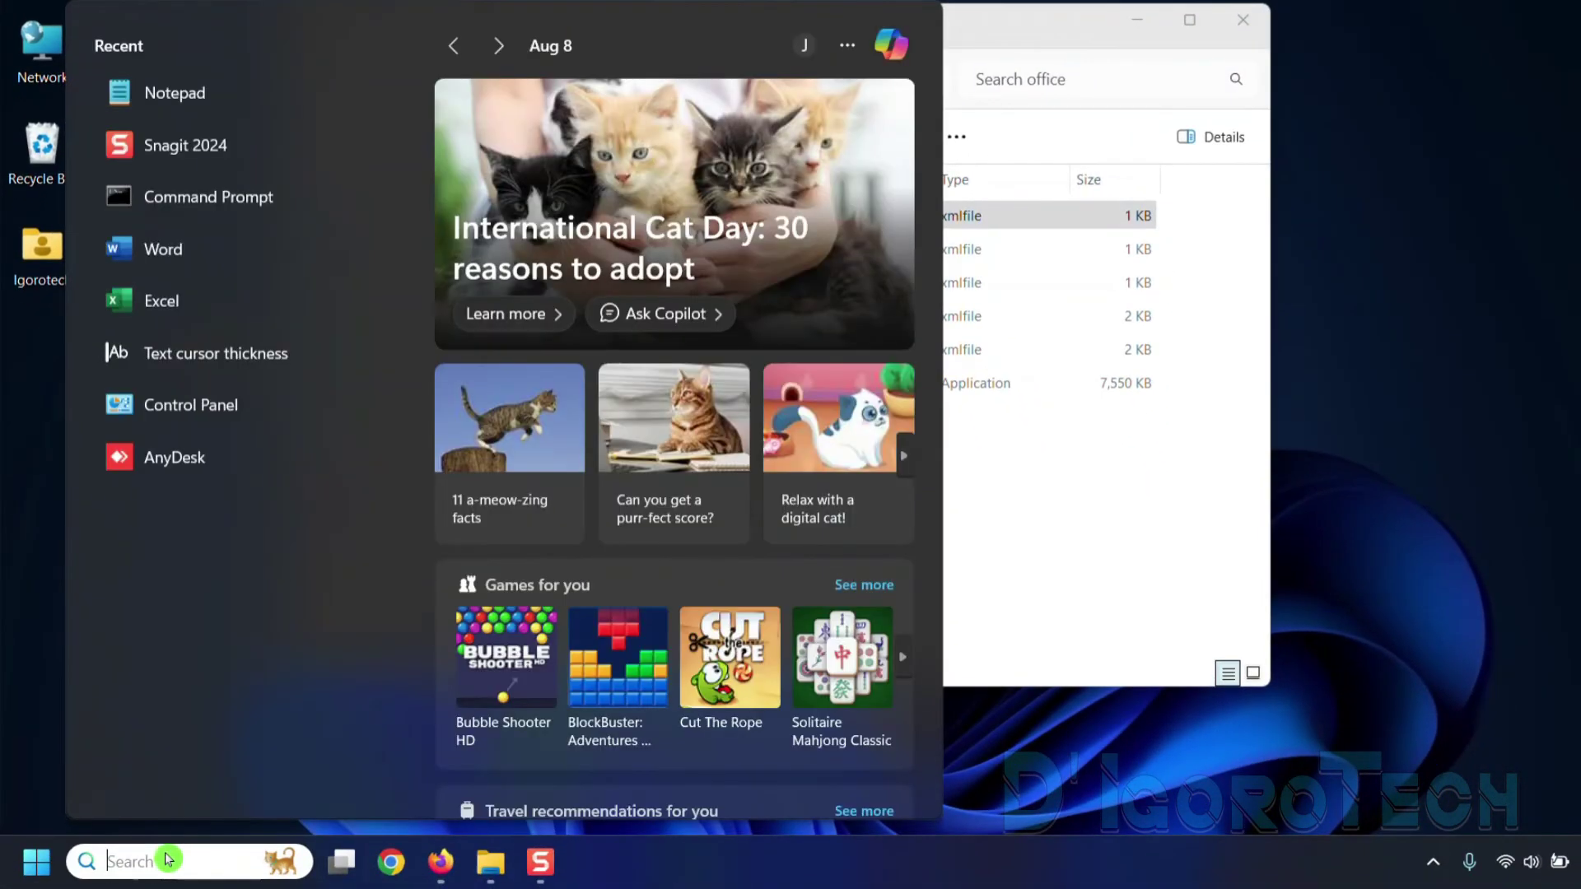
text(cmd)
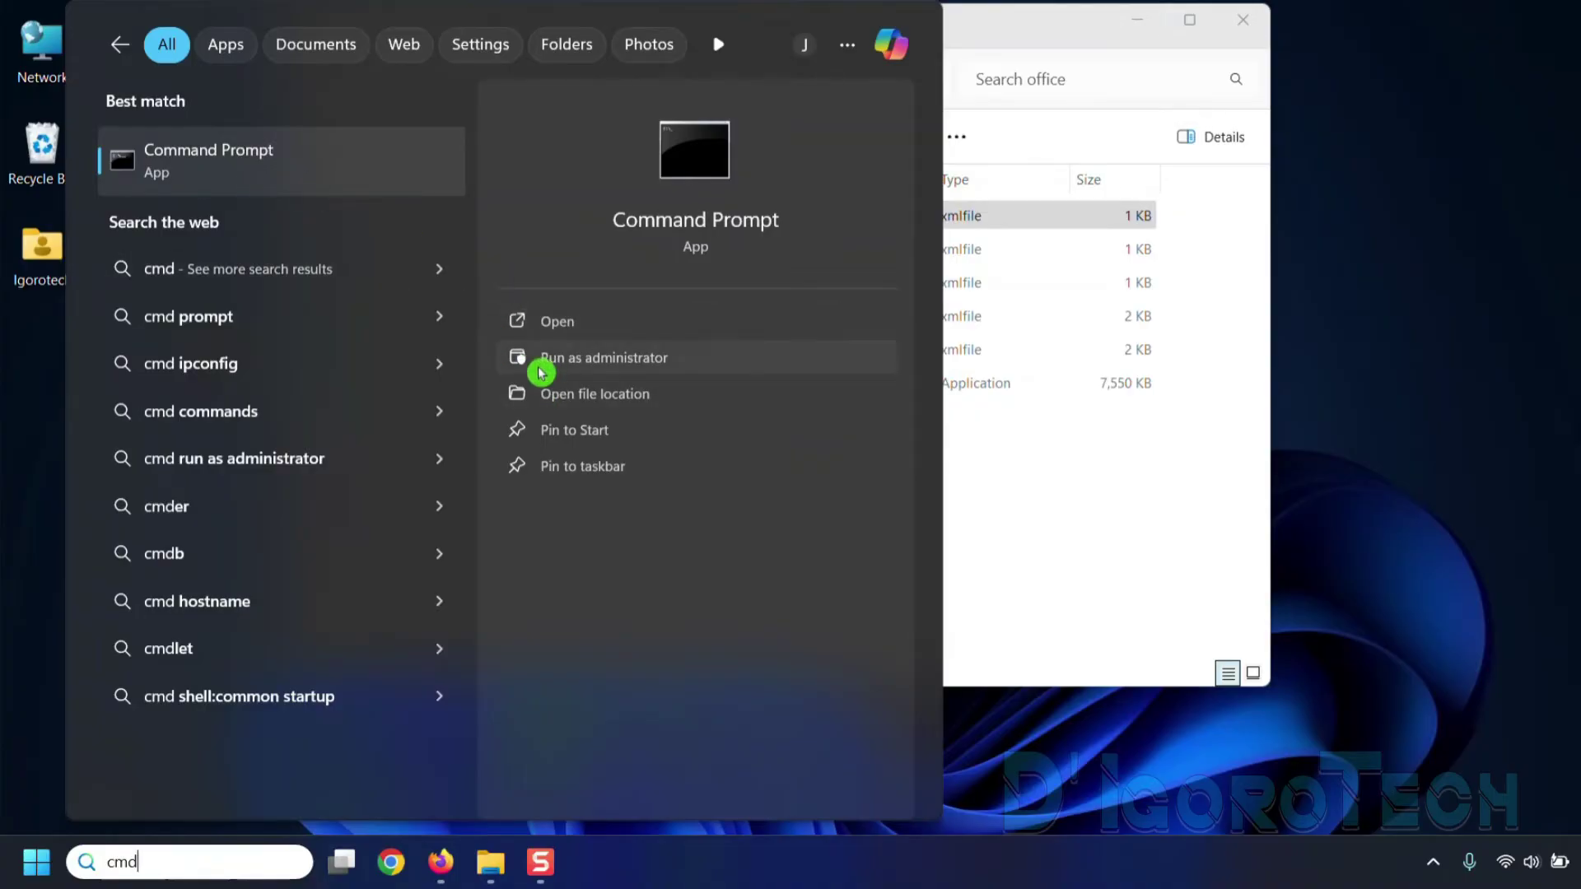
click(591, 368)
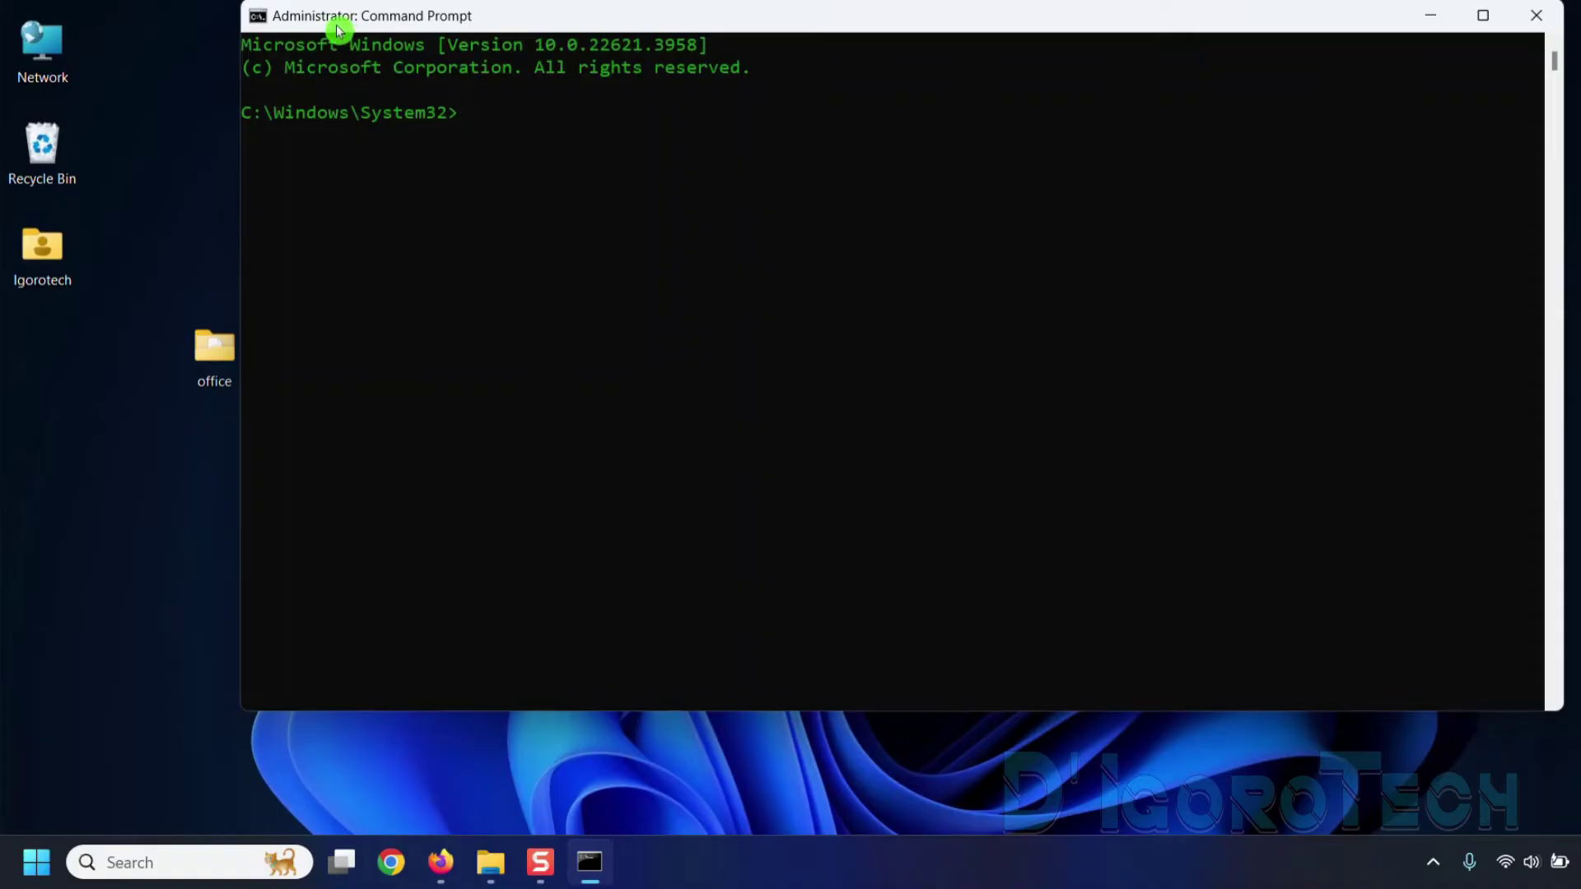
- Change the prompt into C:\Users\jack_\OneDrive\Desktop\office using the path copied from Explorer
click(491, 862)
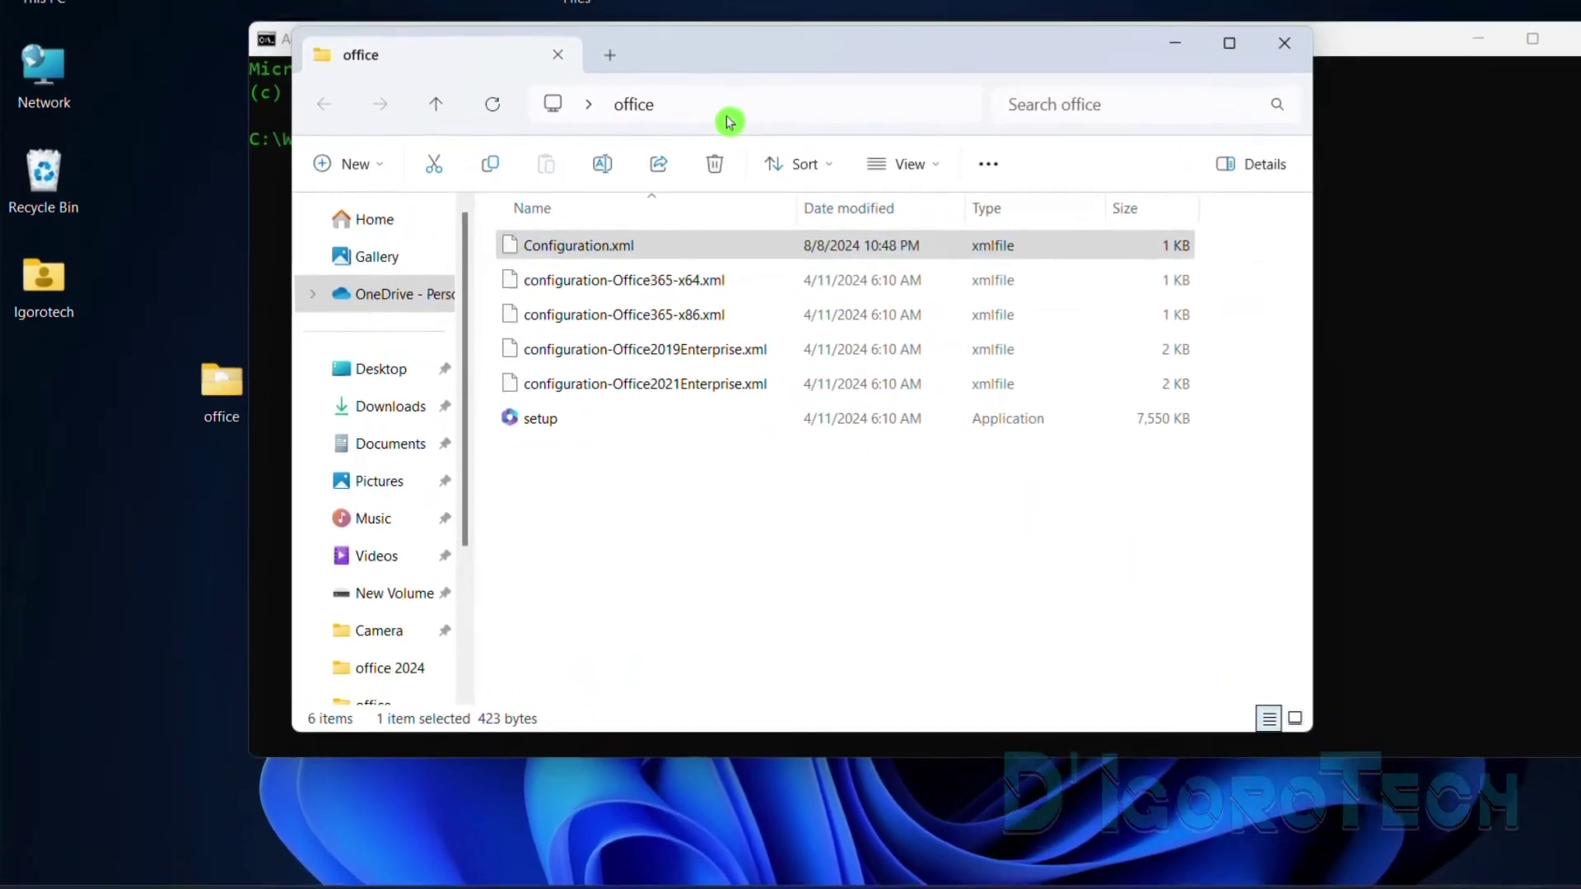
click(741, 79)
right_click(747, 83)
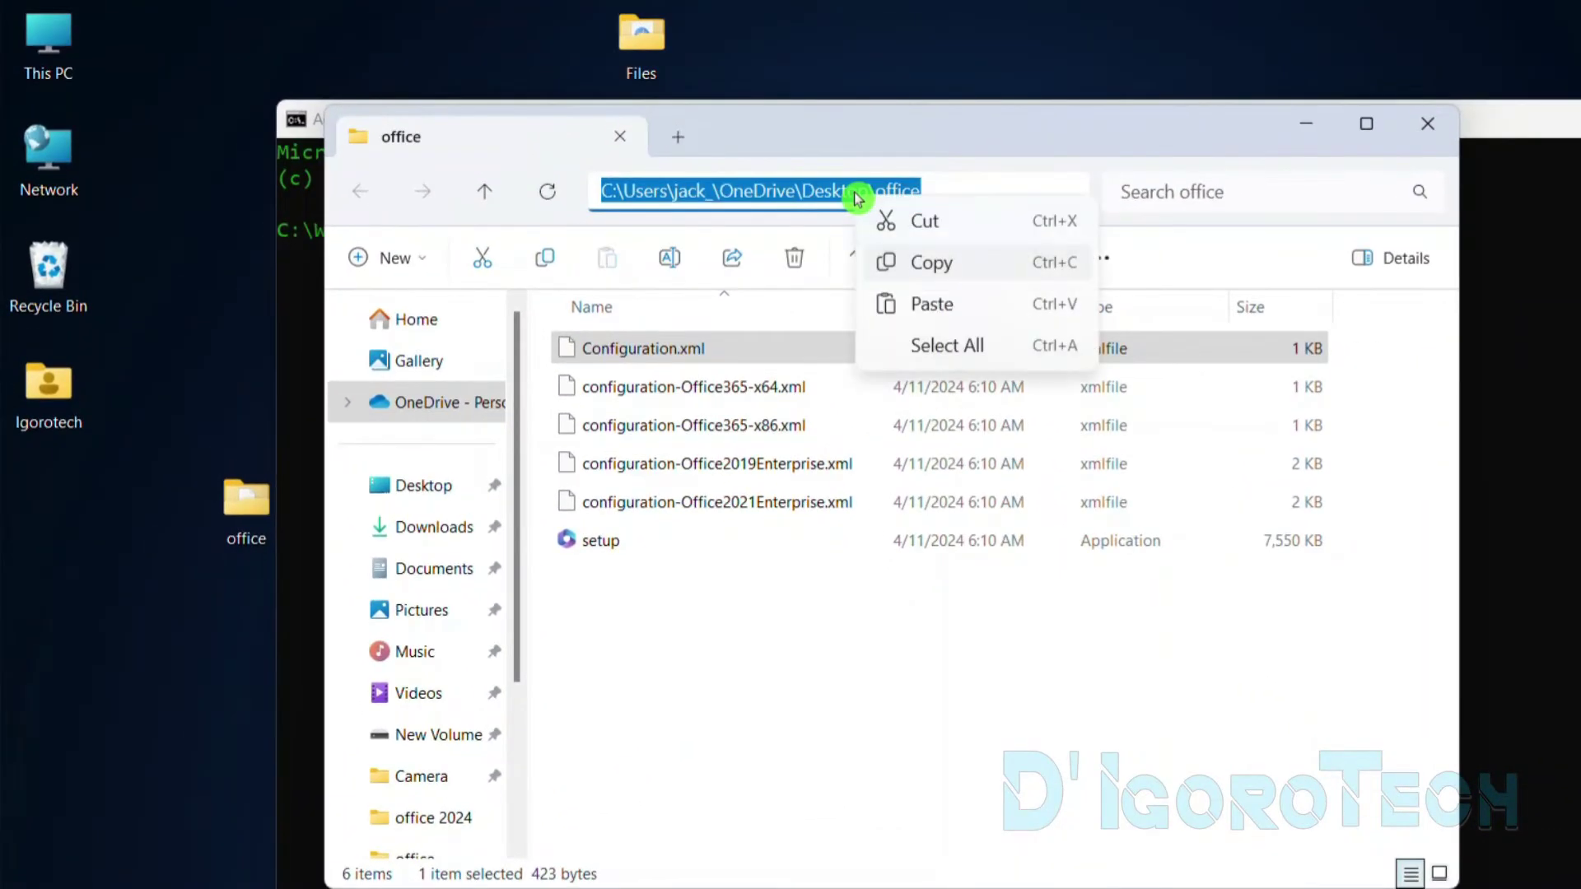
click(955, 267)
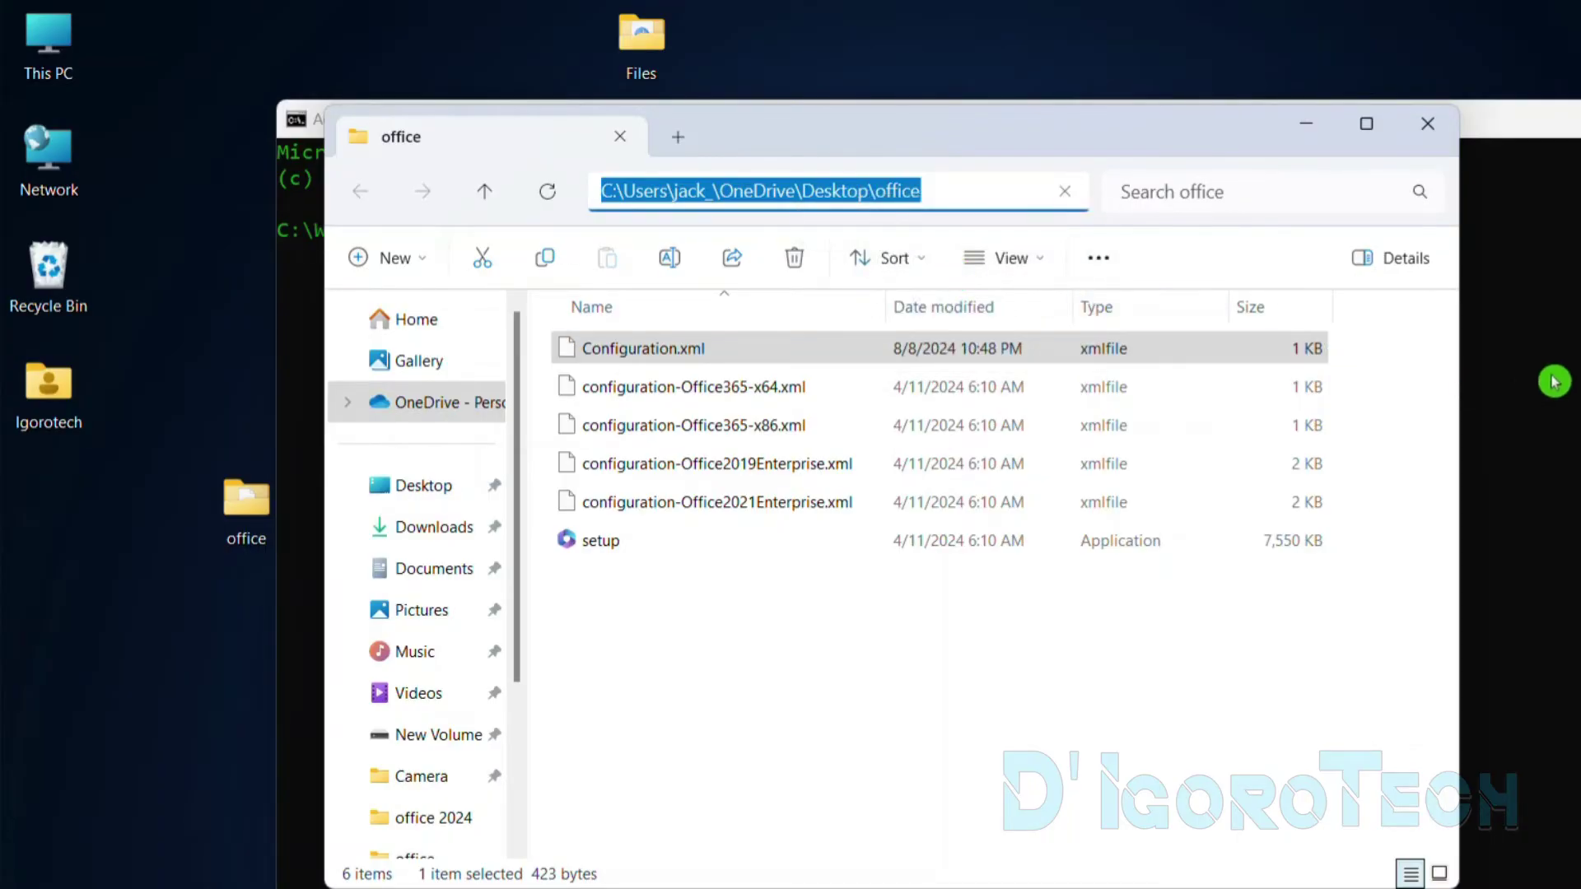
click(1554, 381)
click(1272, 383)
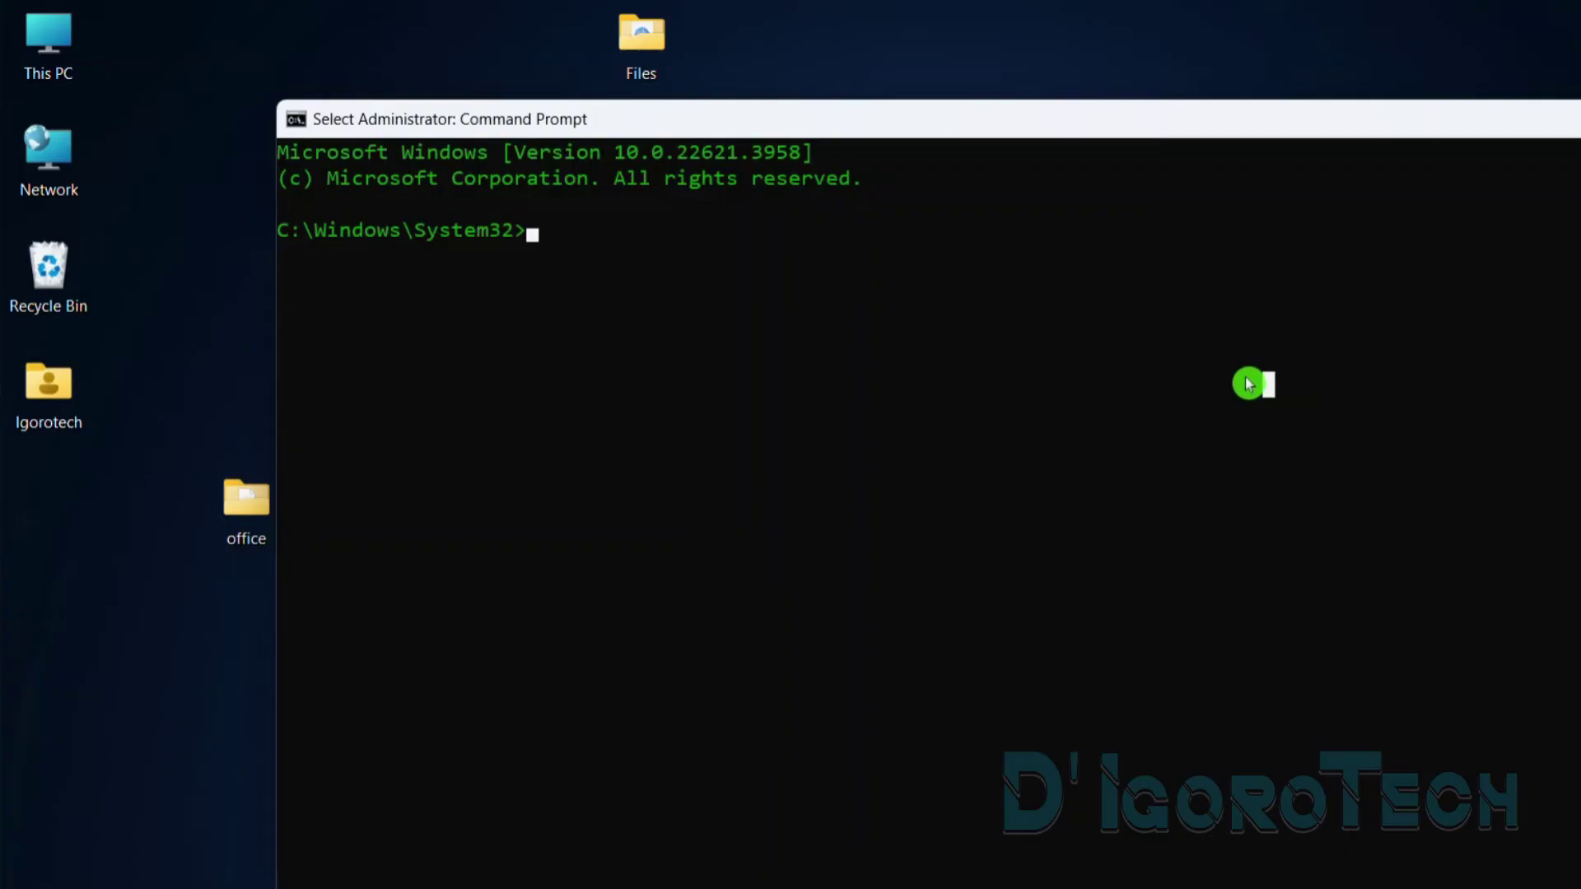
text(cd)
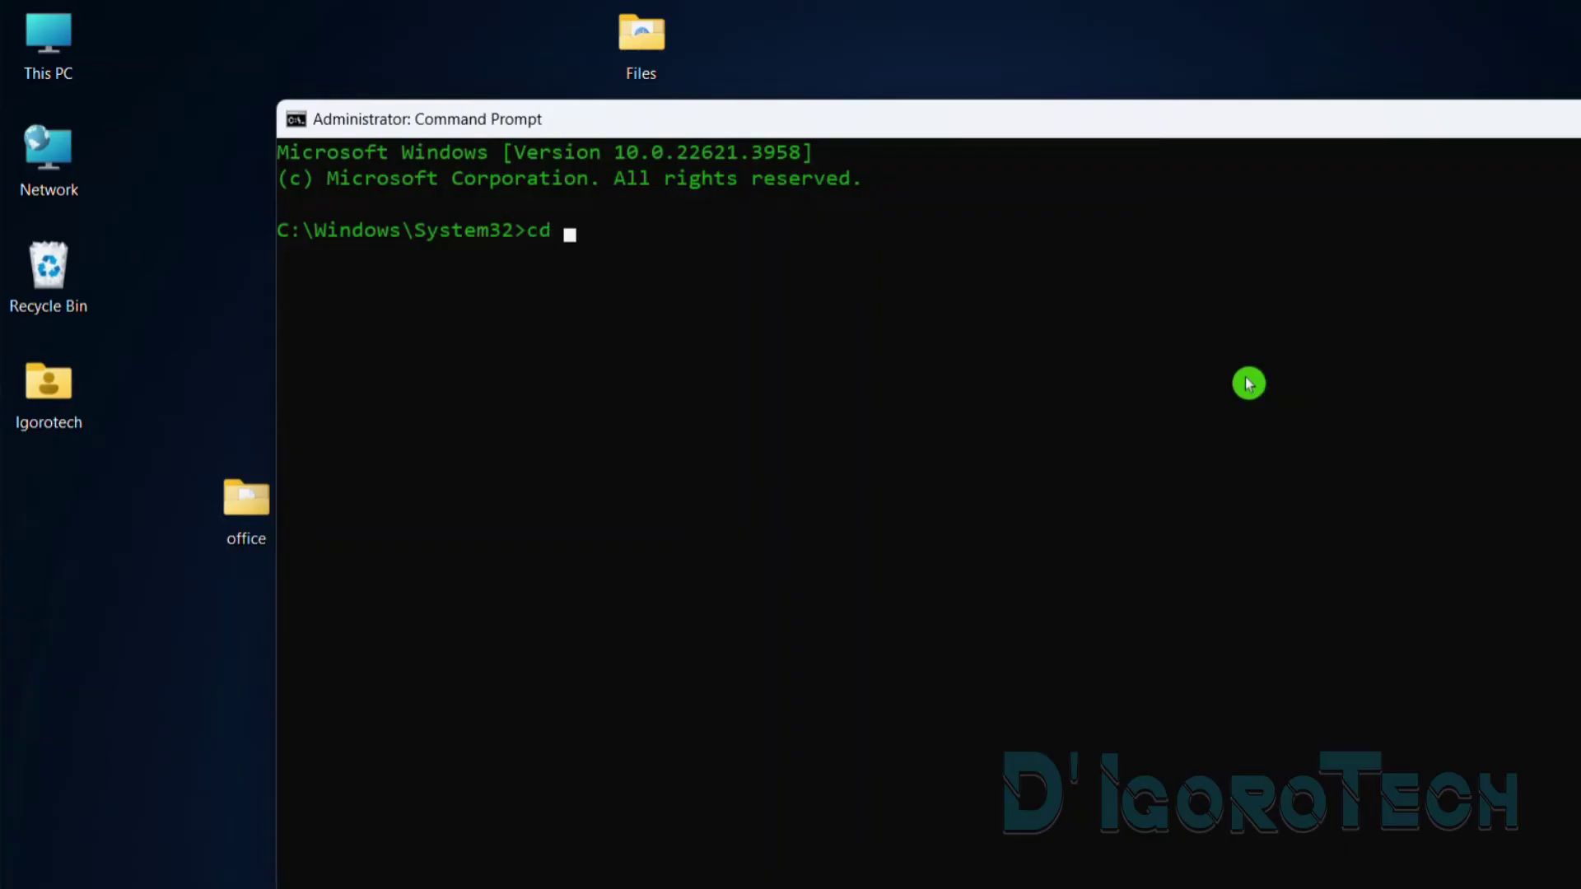
text( C:\Users\jack_\OneDrive\Desktop\office)
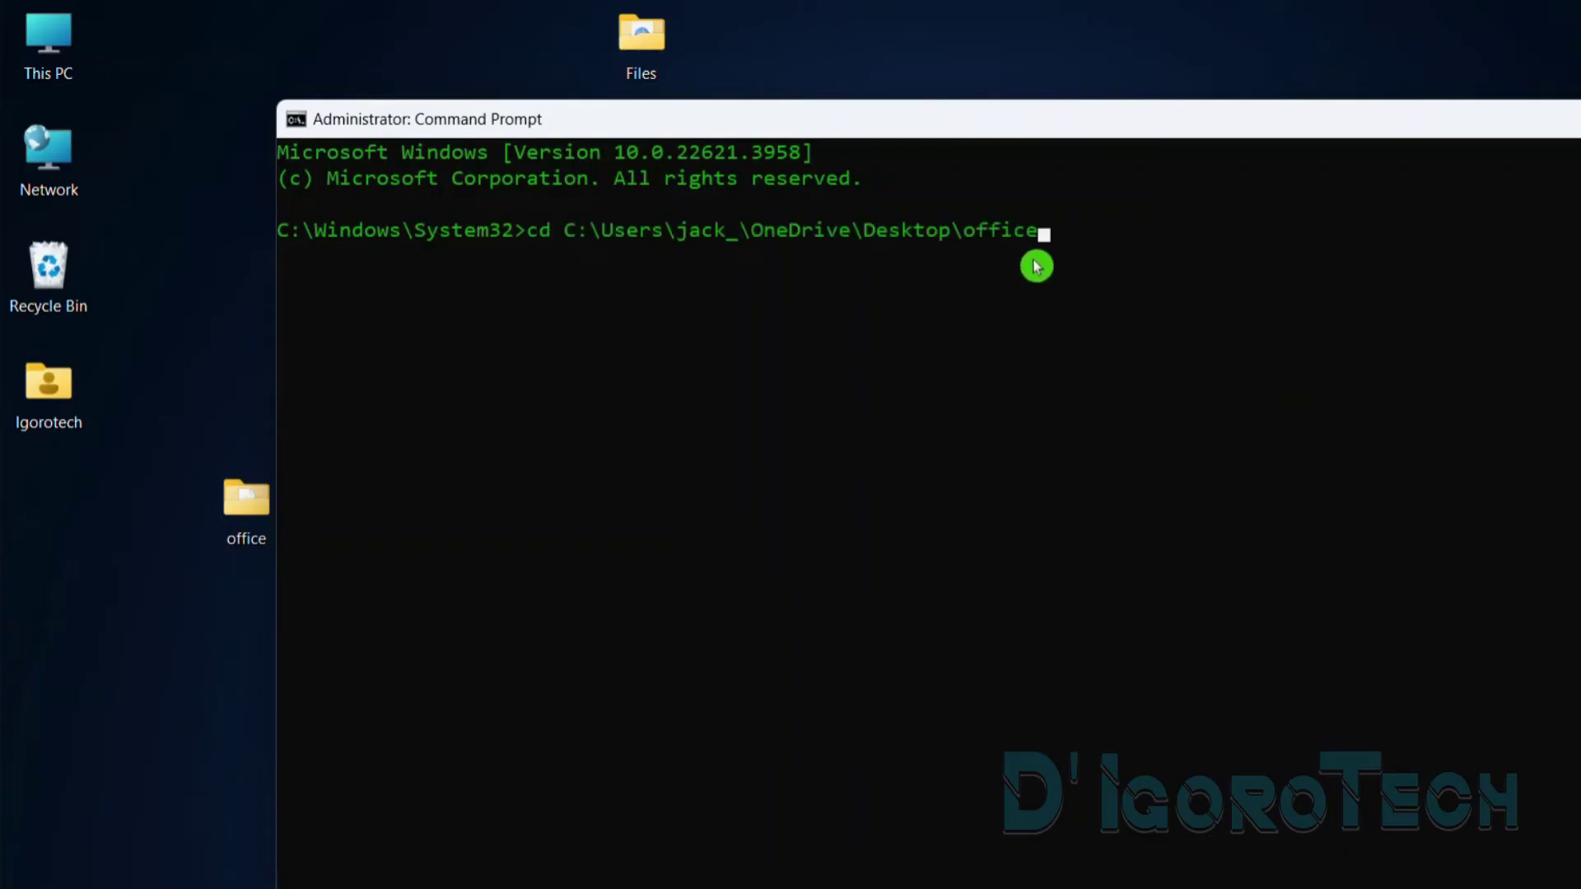
key(Return)
- Run setup /configure Configuration.xml to install Office
drag(667, 286, 751, 293)
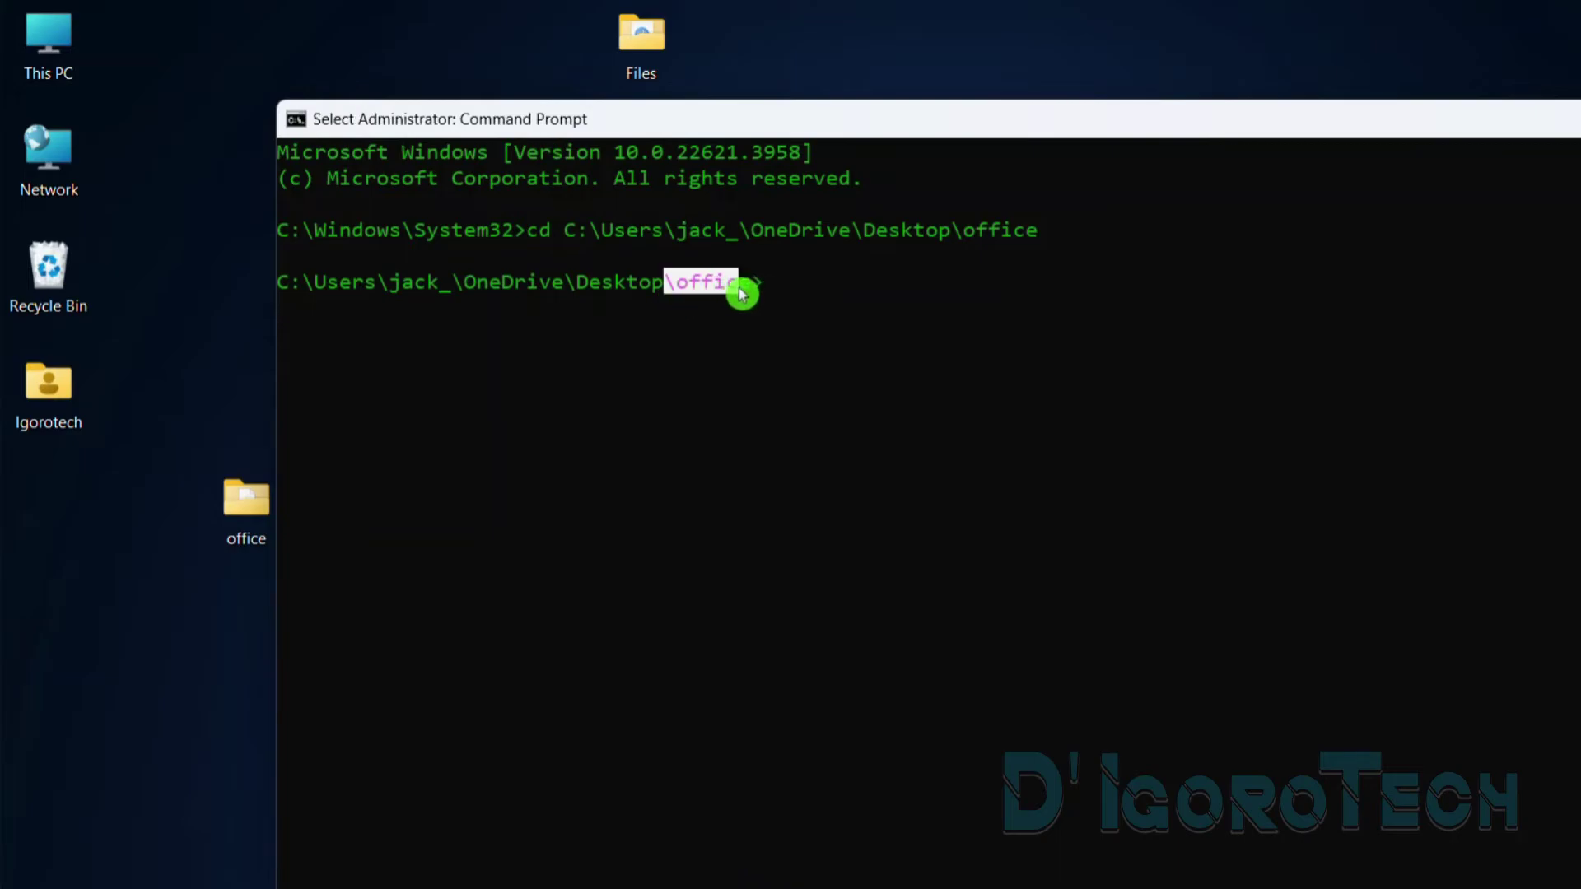
click(748, 290)
click(247, 511)
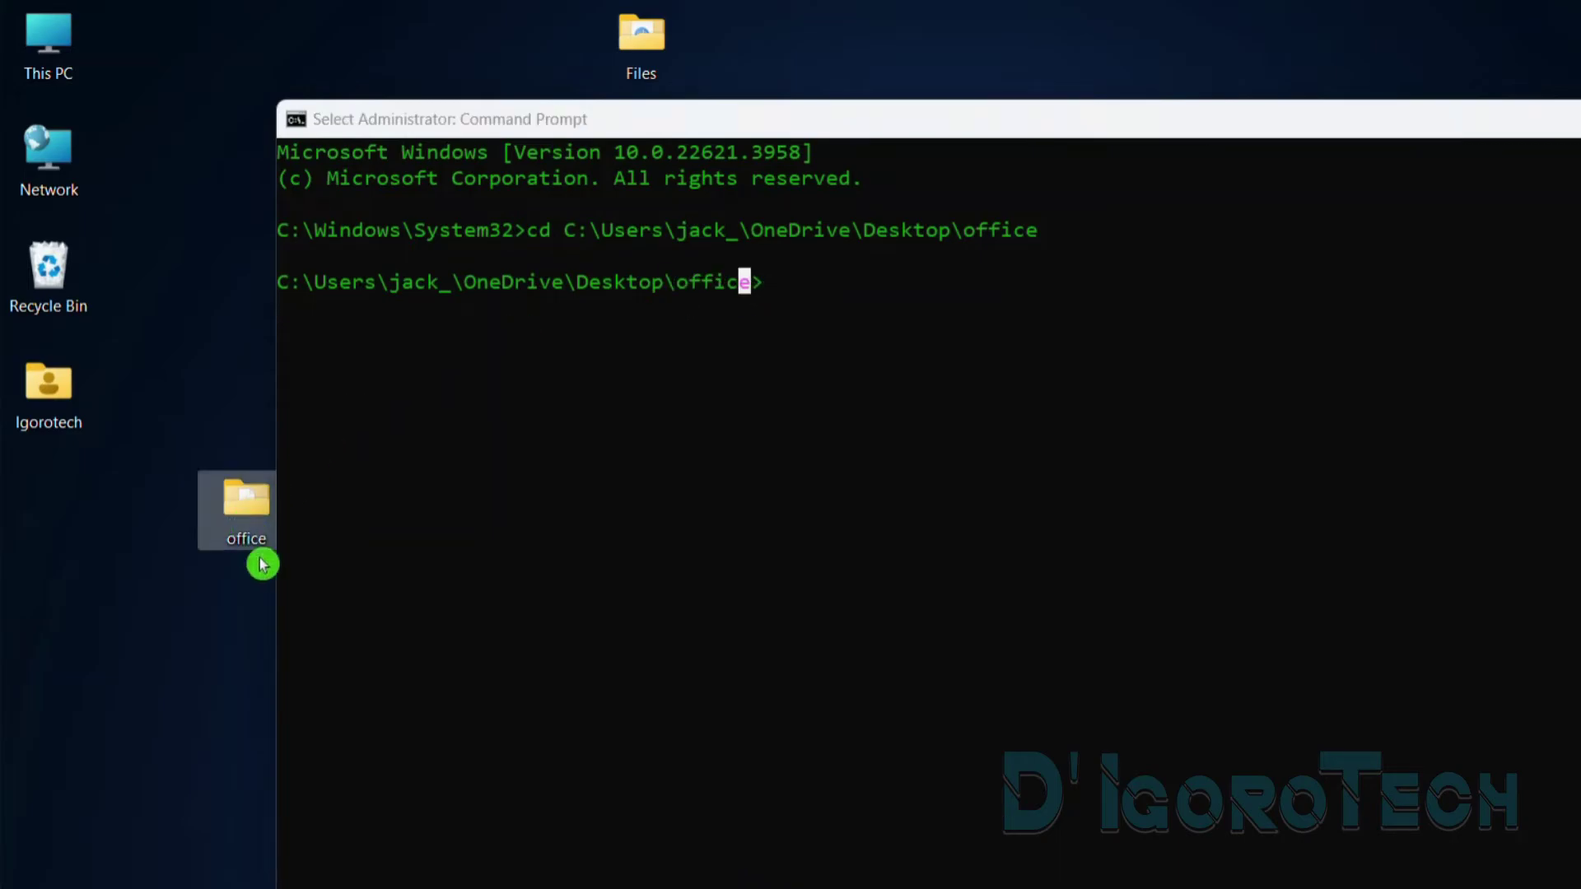
click(886, 262)
click(868, 290)
text(setup /con)
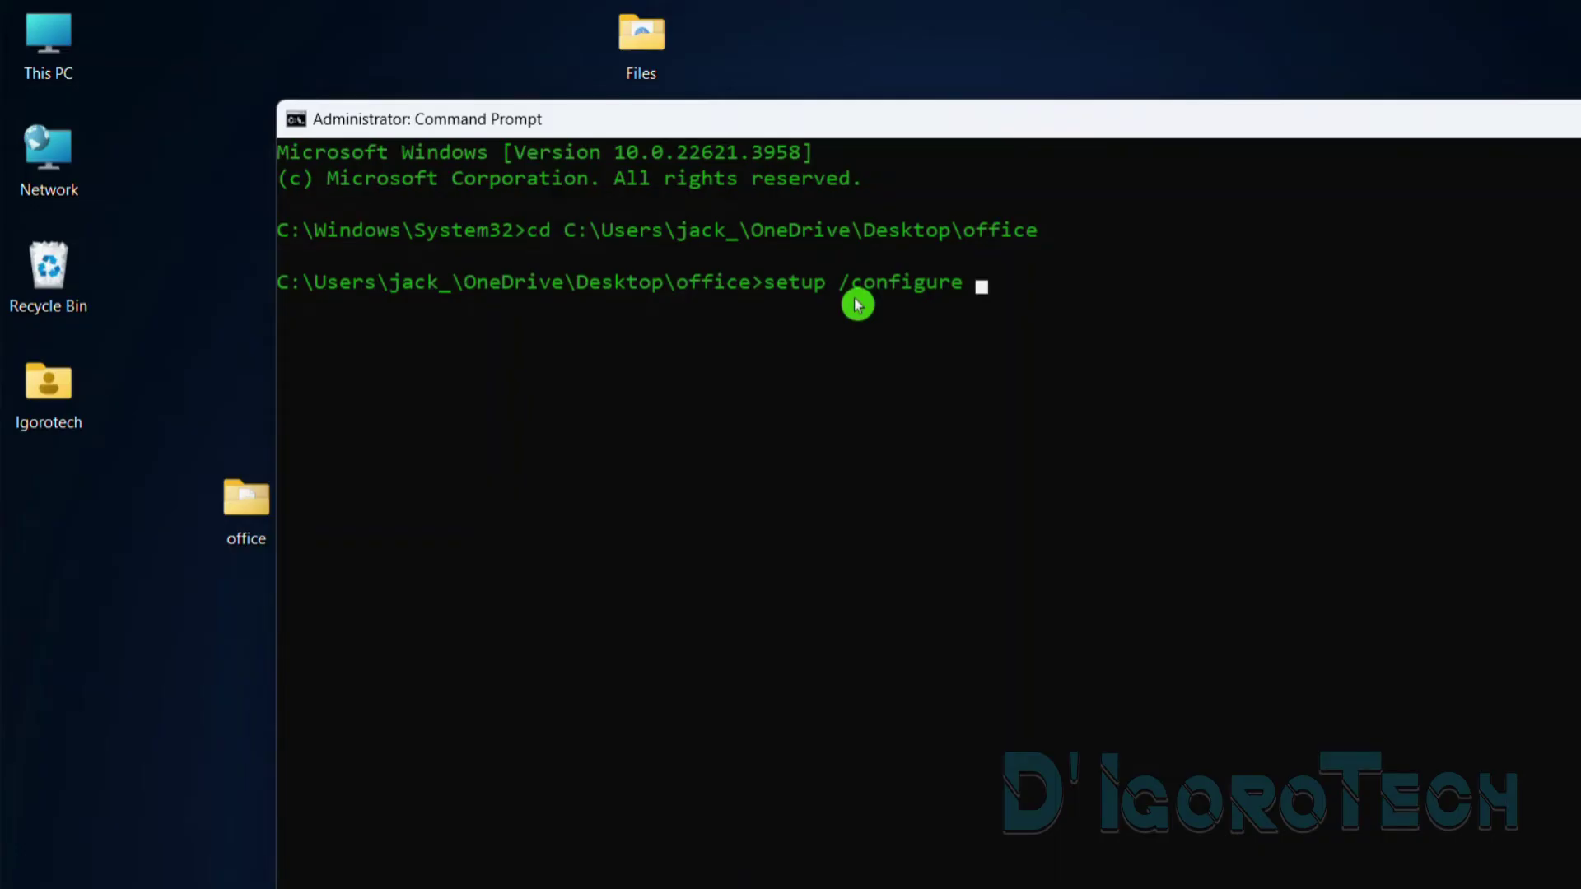
text(fi)
key(Tab)
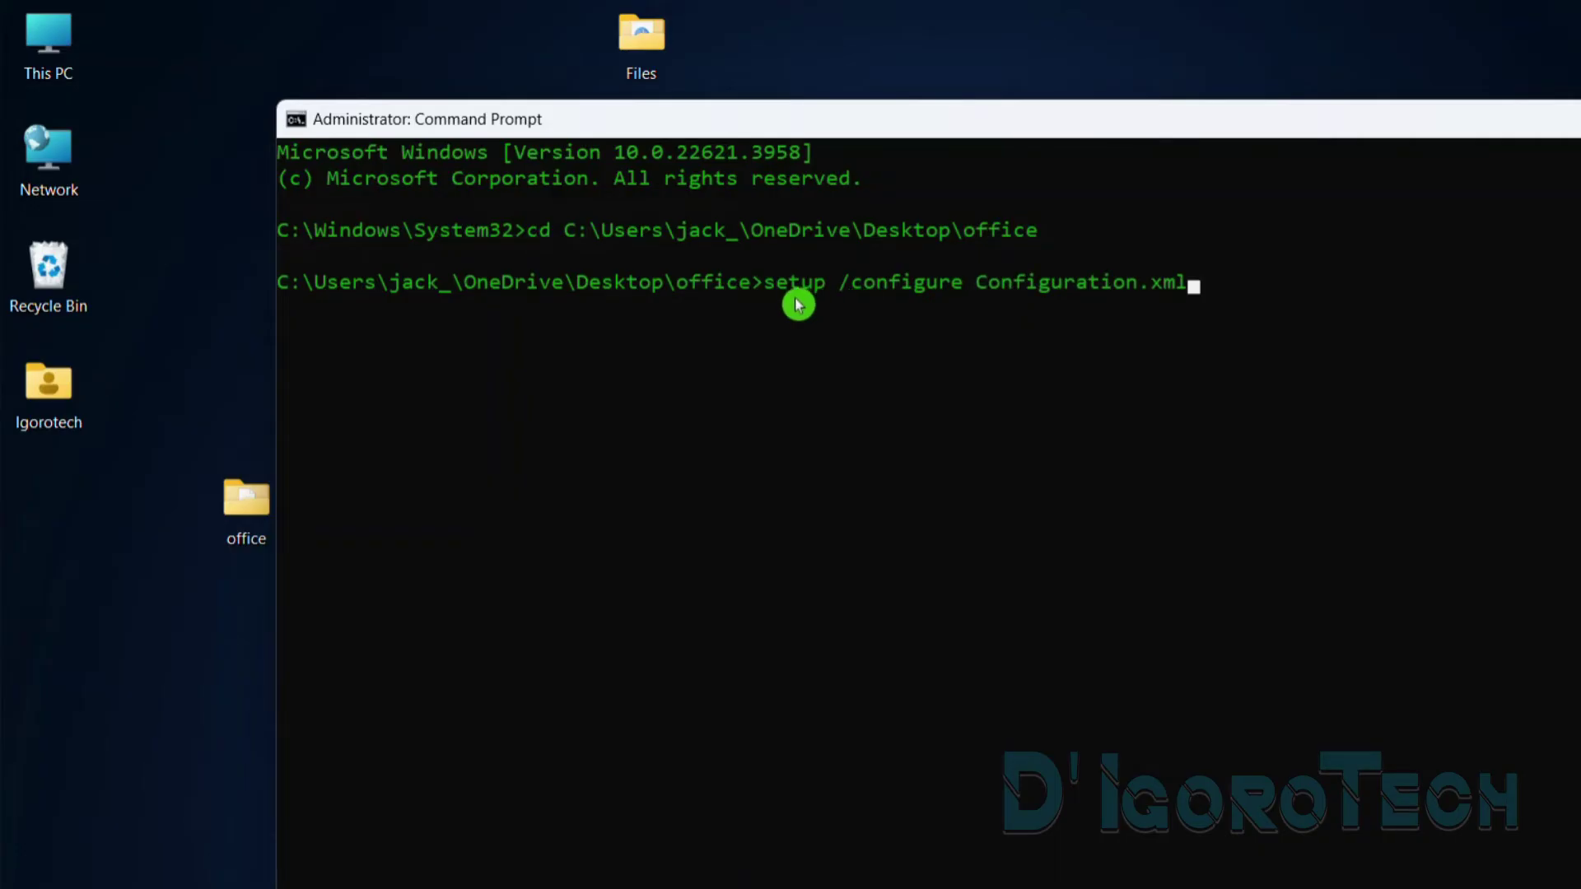
drag(1199, 284, 766, 288)
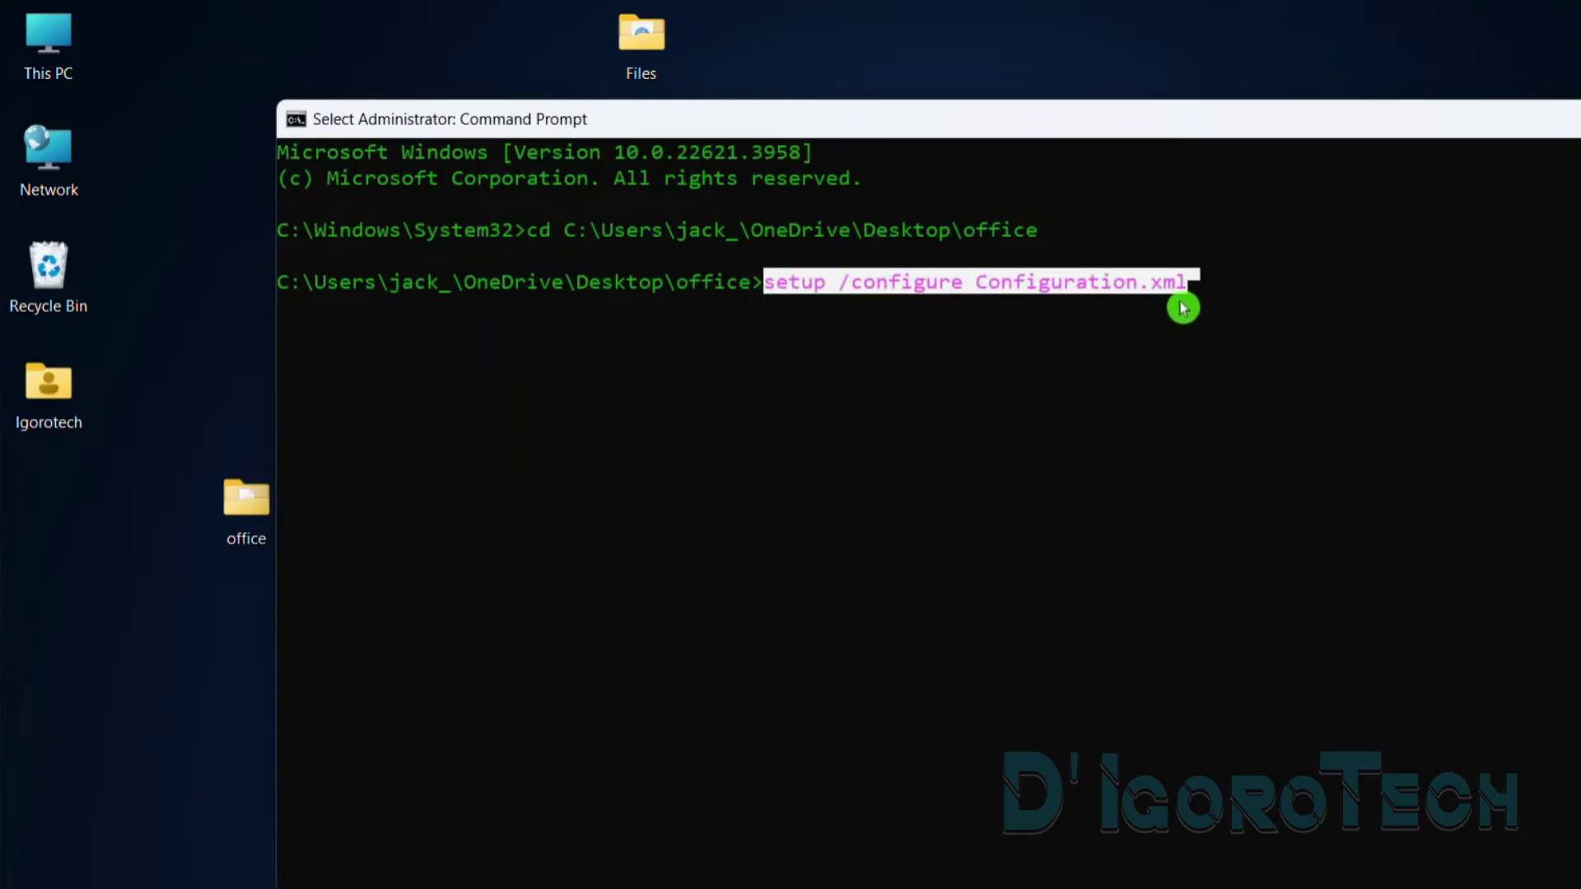
click(1207, 289)
key(Return)
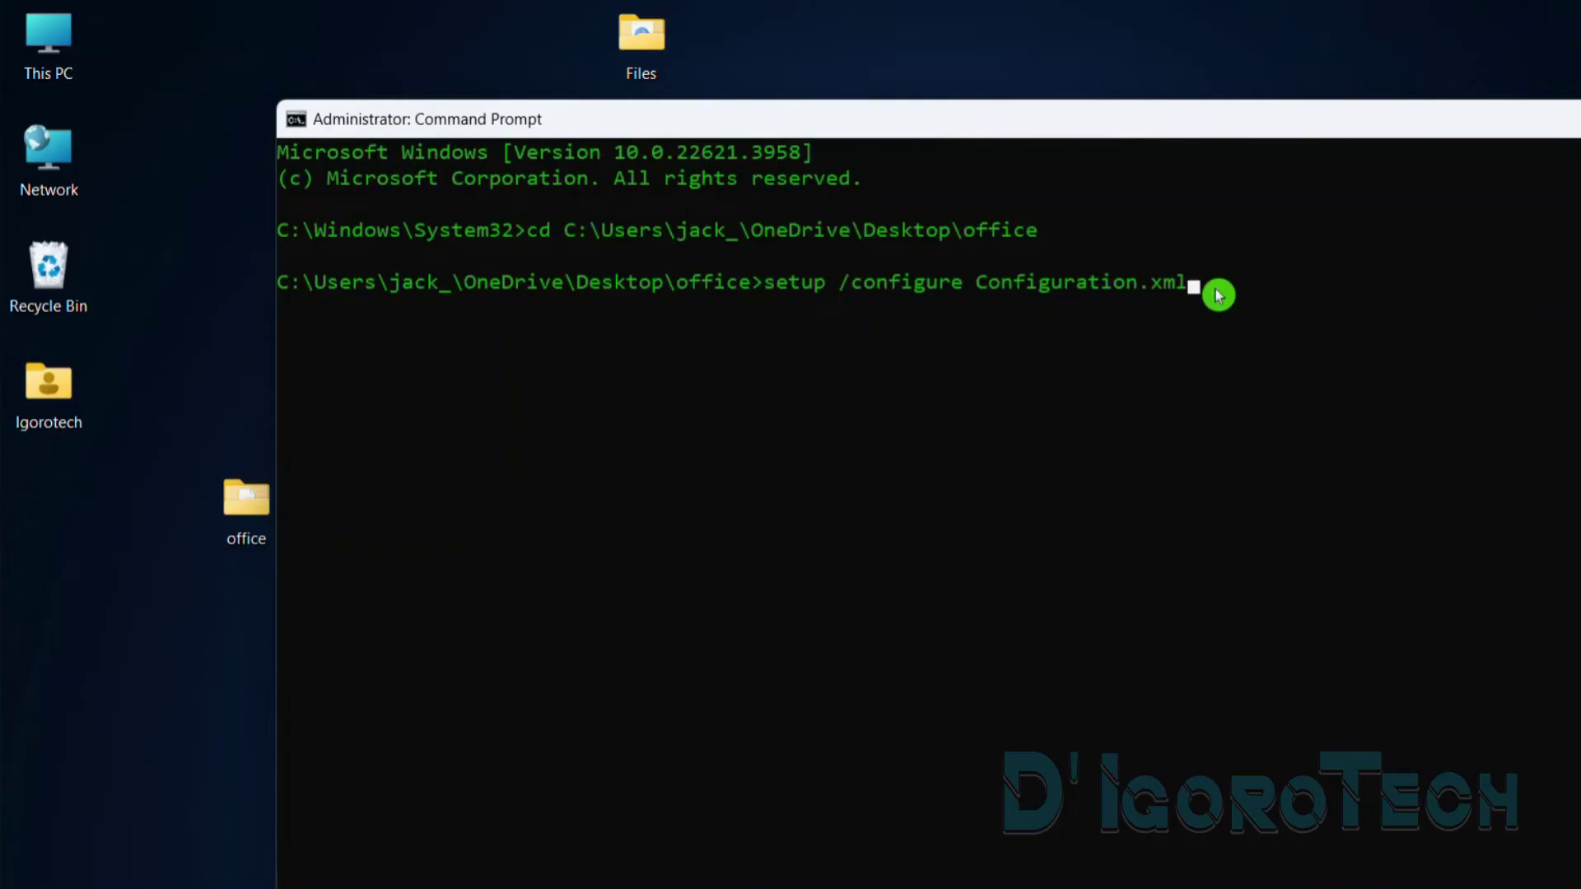
key(Return)
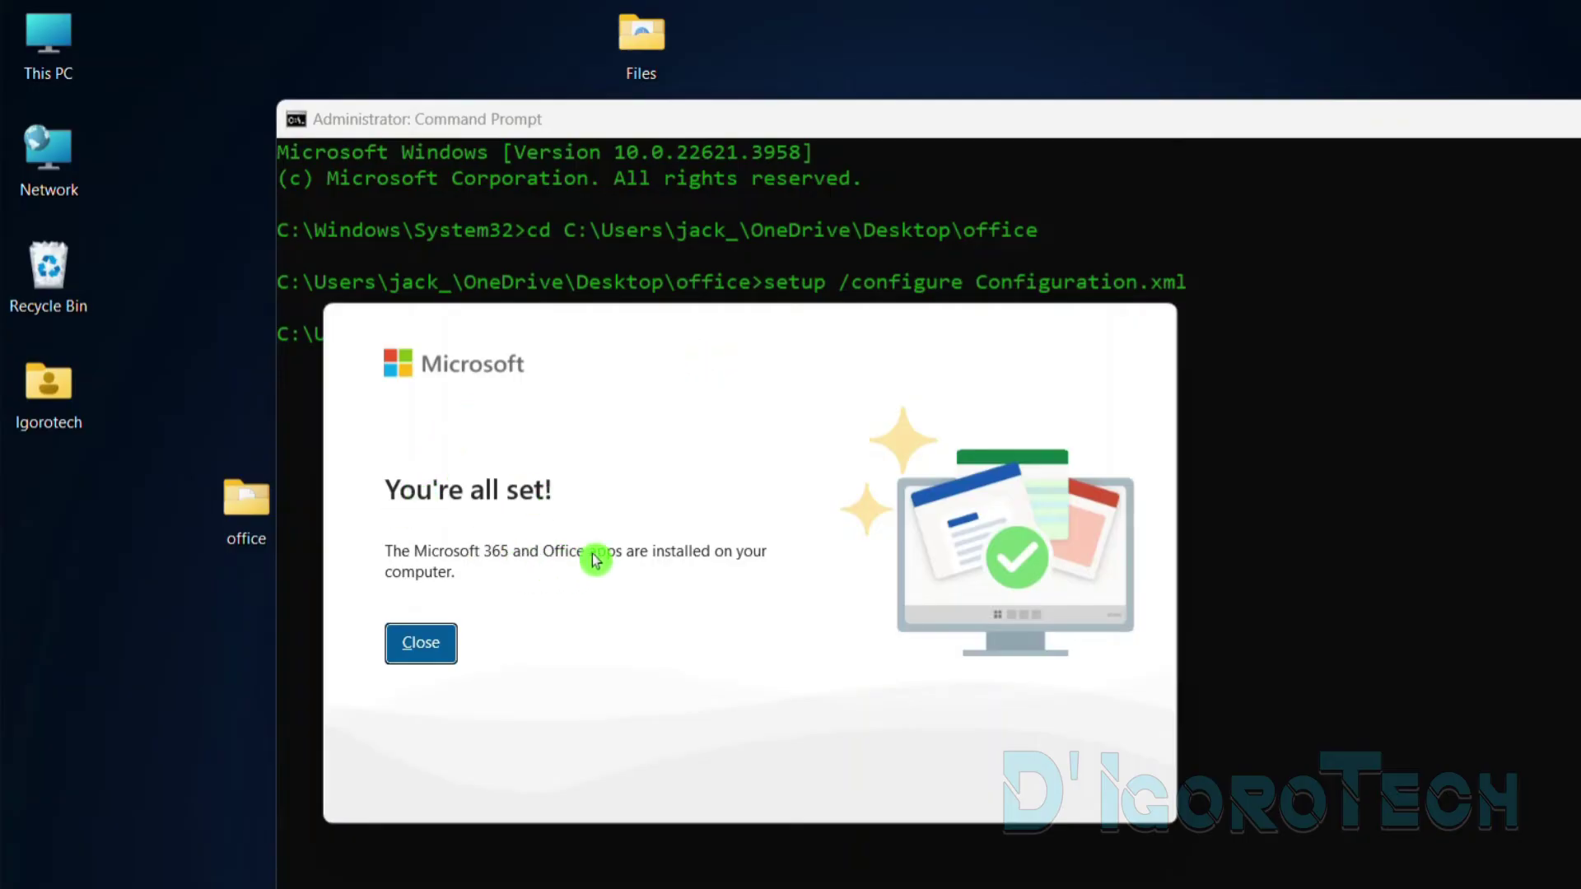
- Close the 'You're all set!' notice once the Office installation completes
click(445, 660)
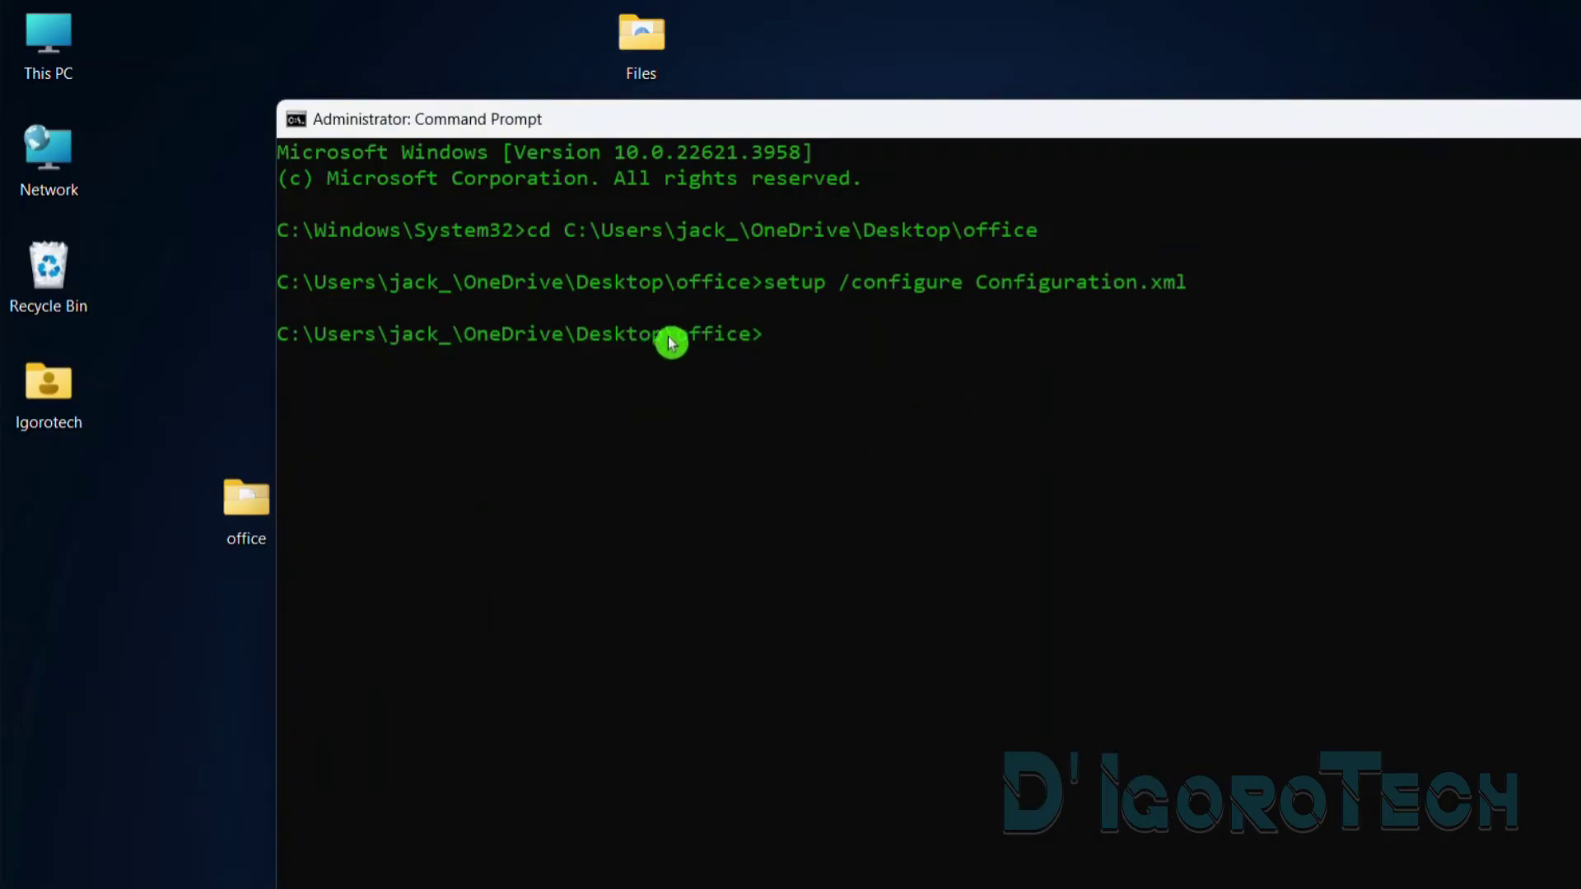
drag(769, 334, 690, 346)
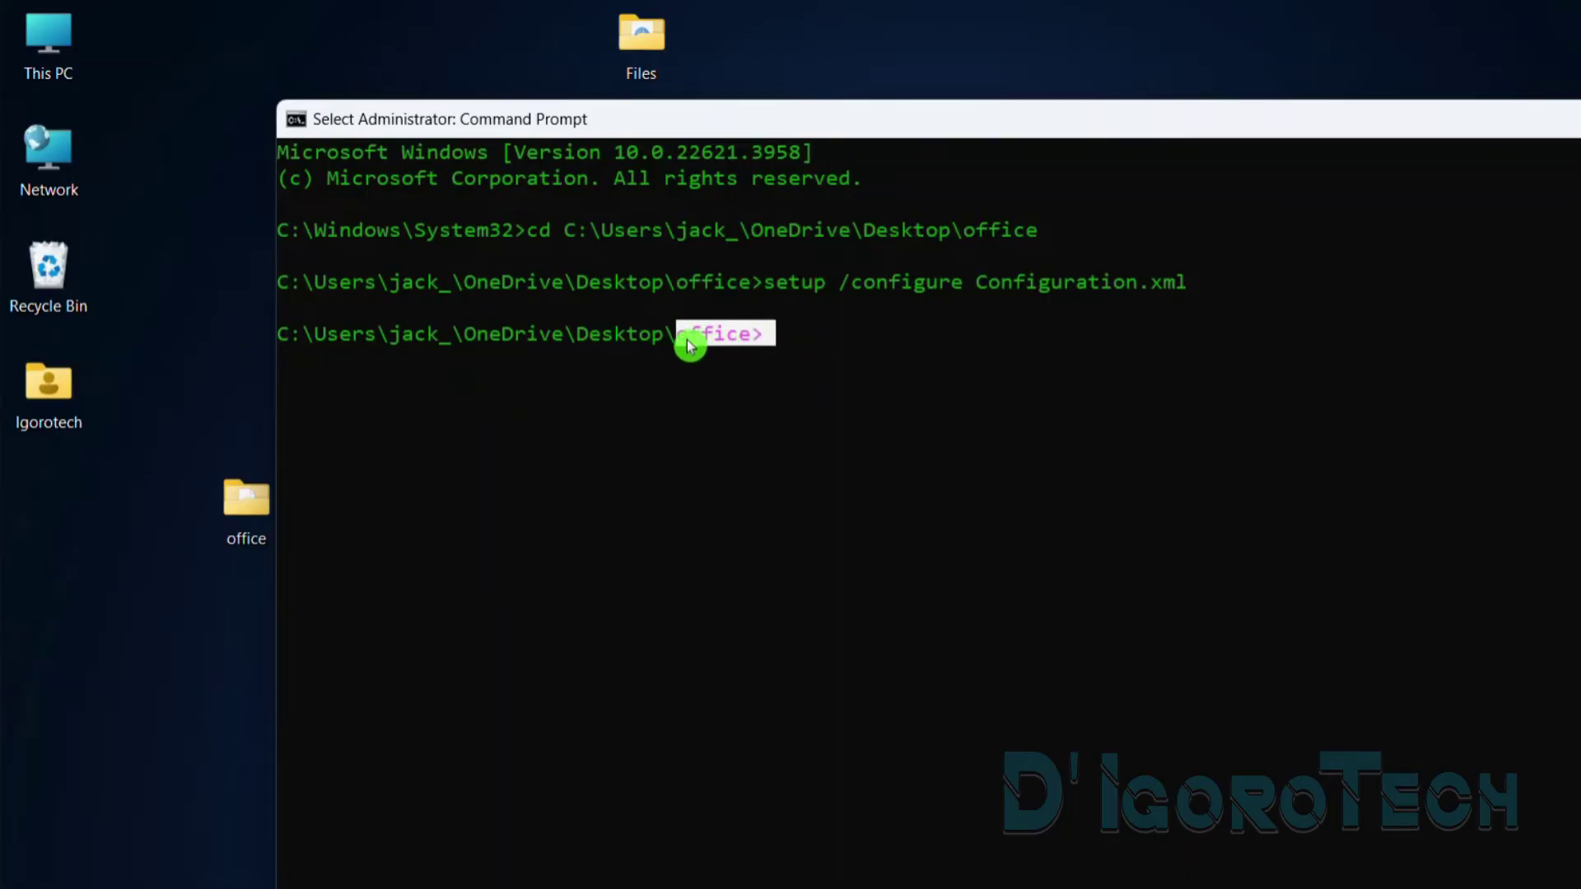
click(773, 382)
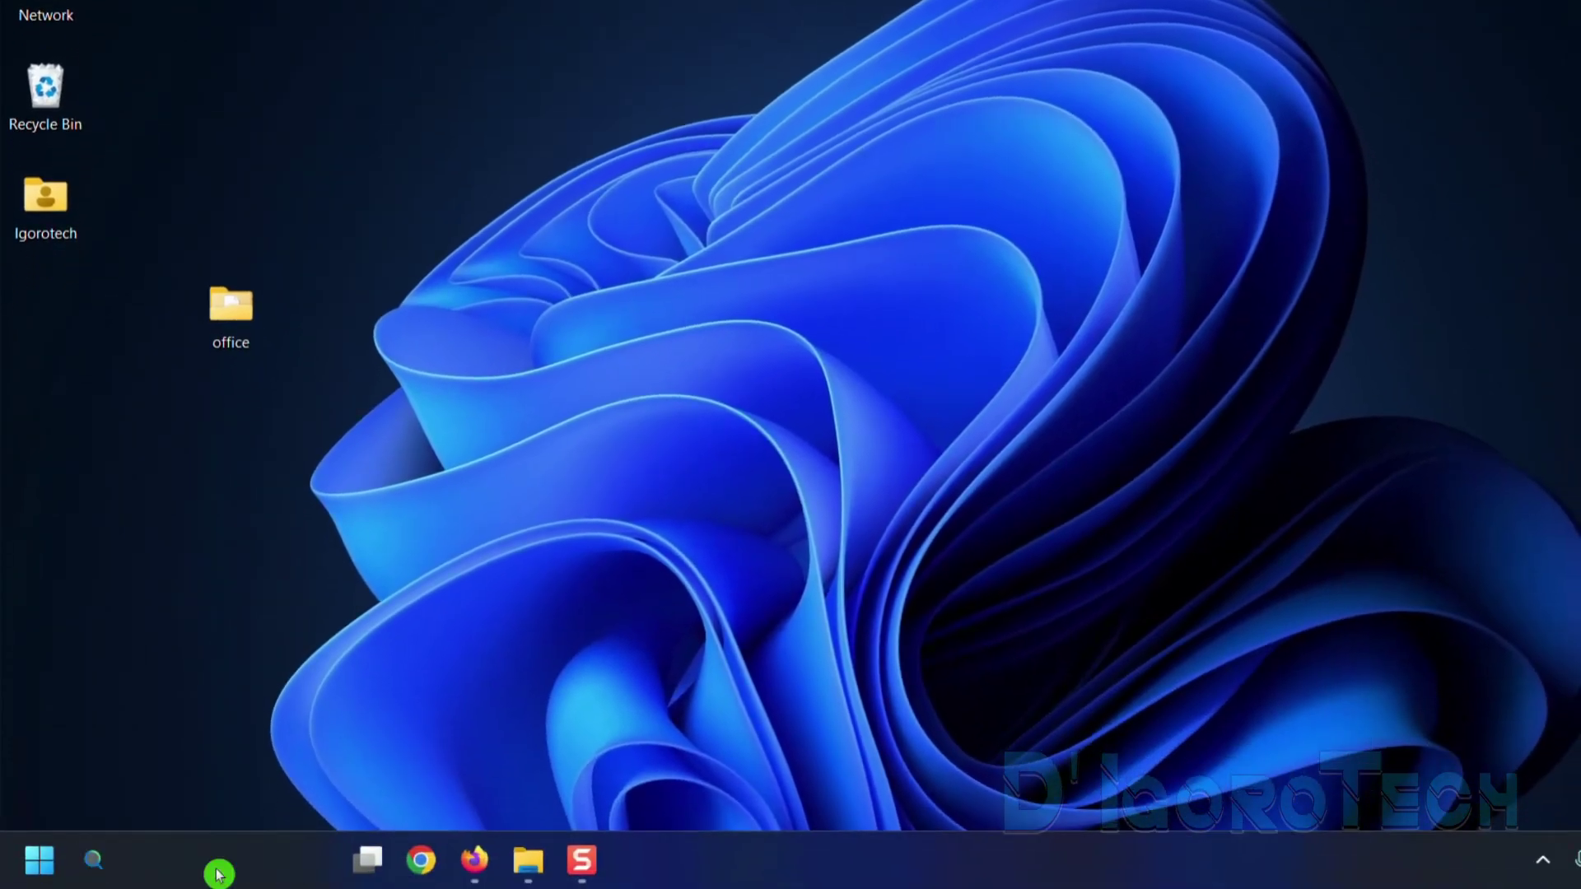
- Launch Word from search and view its Account page showing the unlicensed LTSC 2024 Preview
click(219, 875)
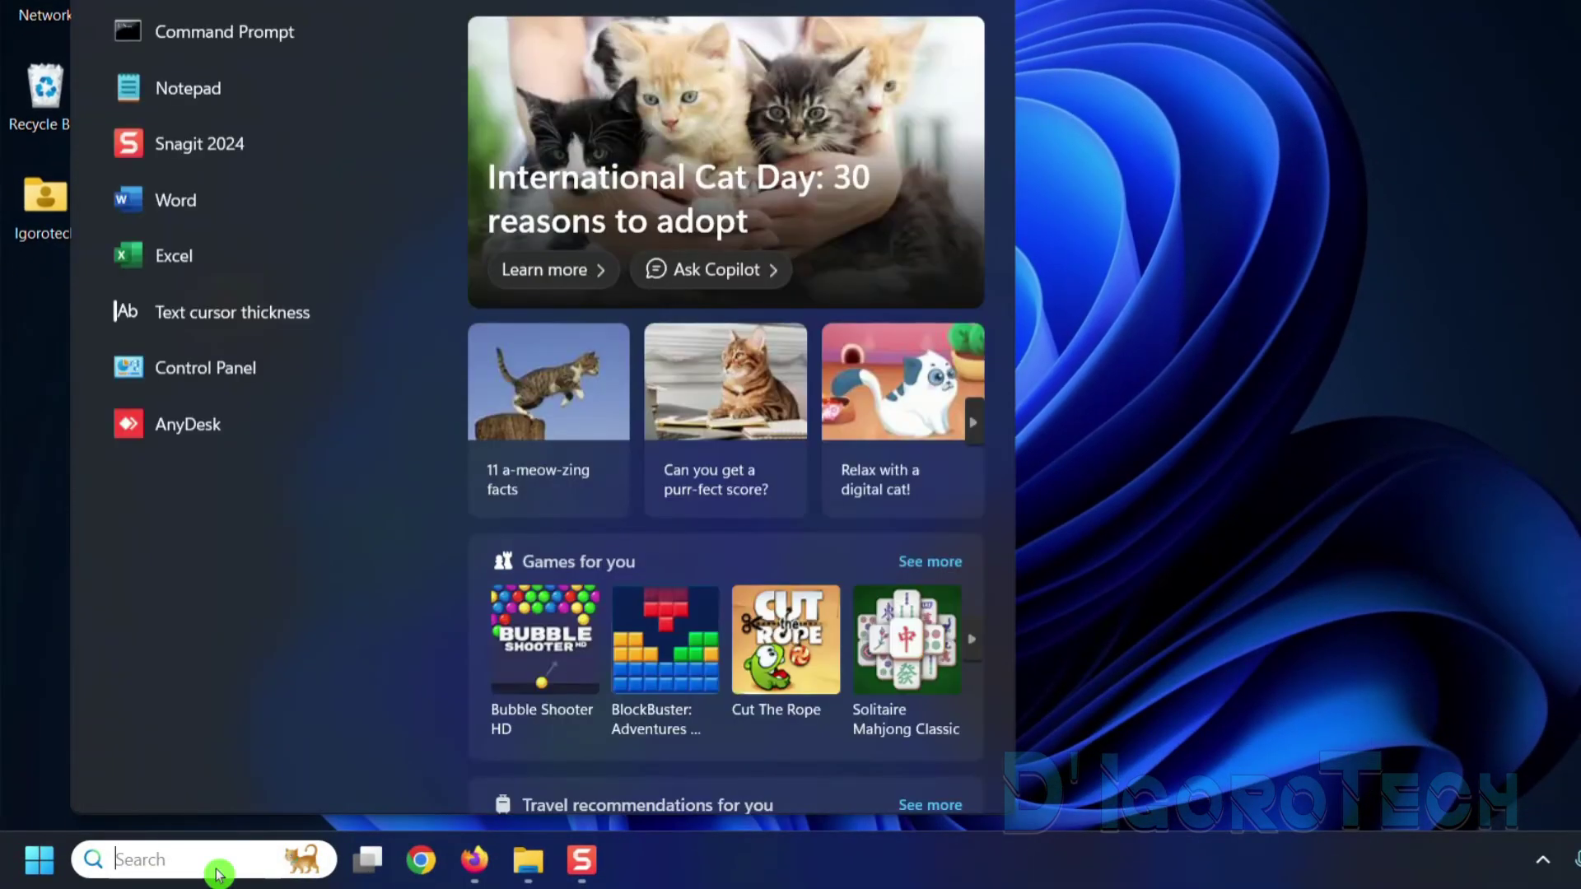
text(word)
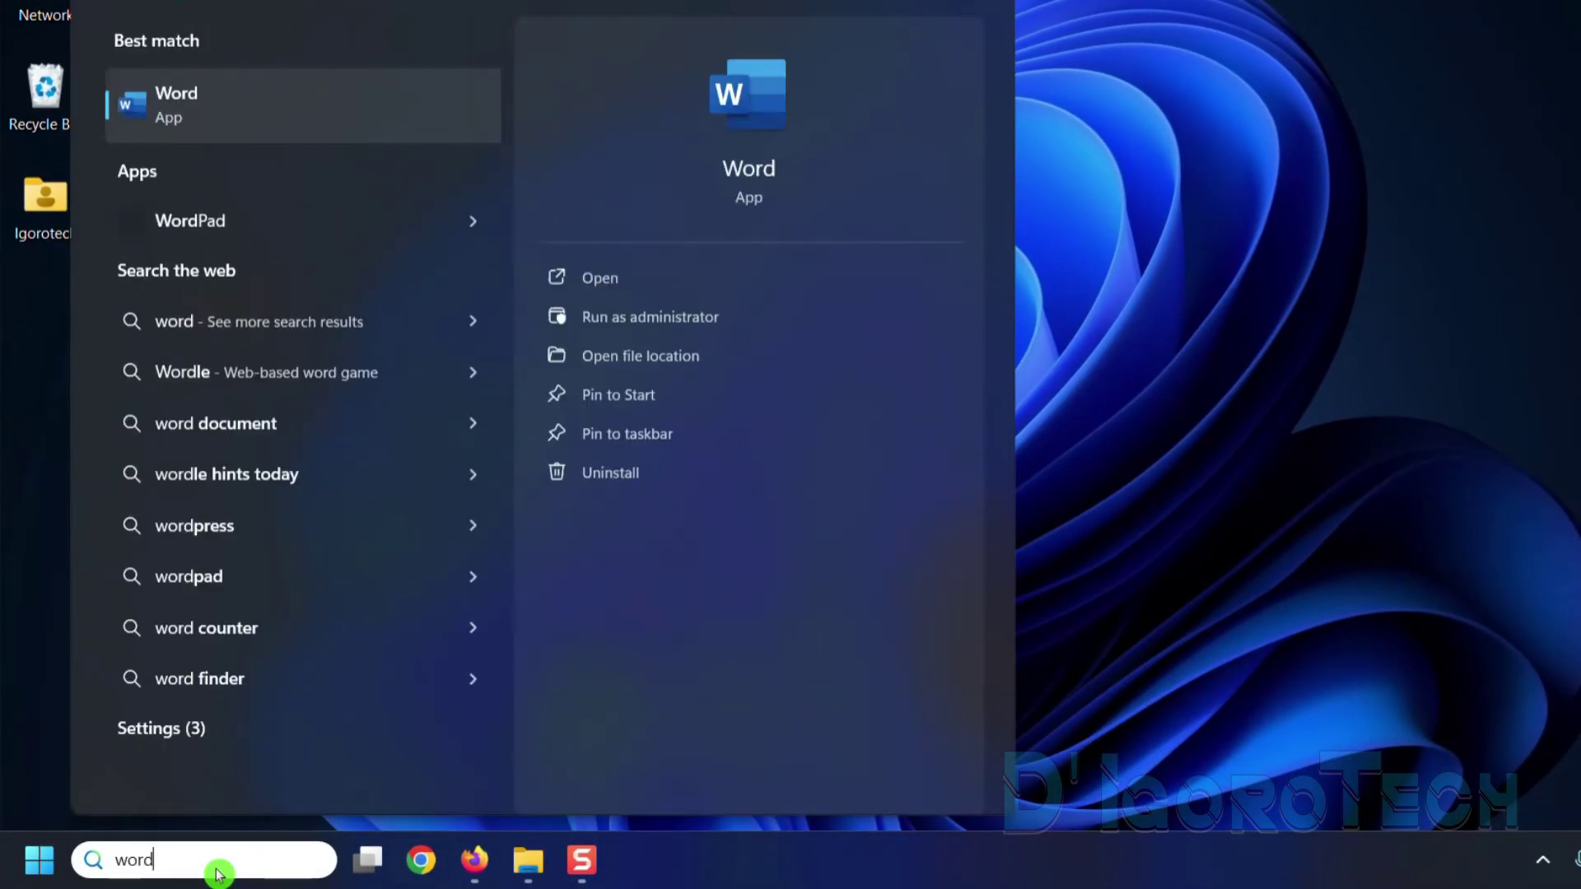
click(212, 126)
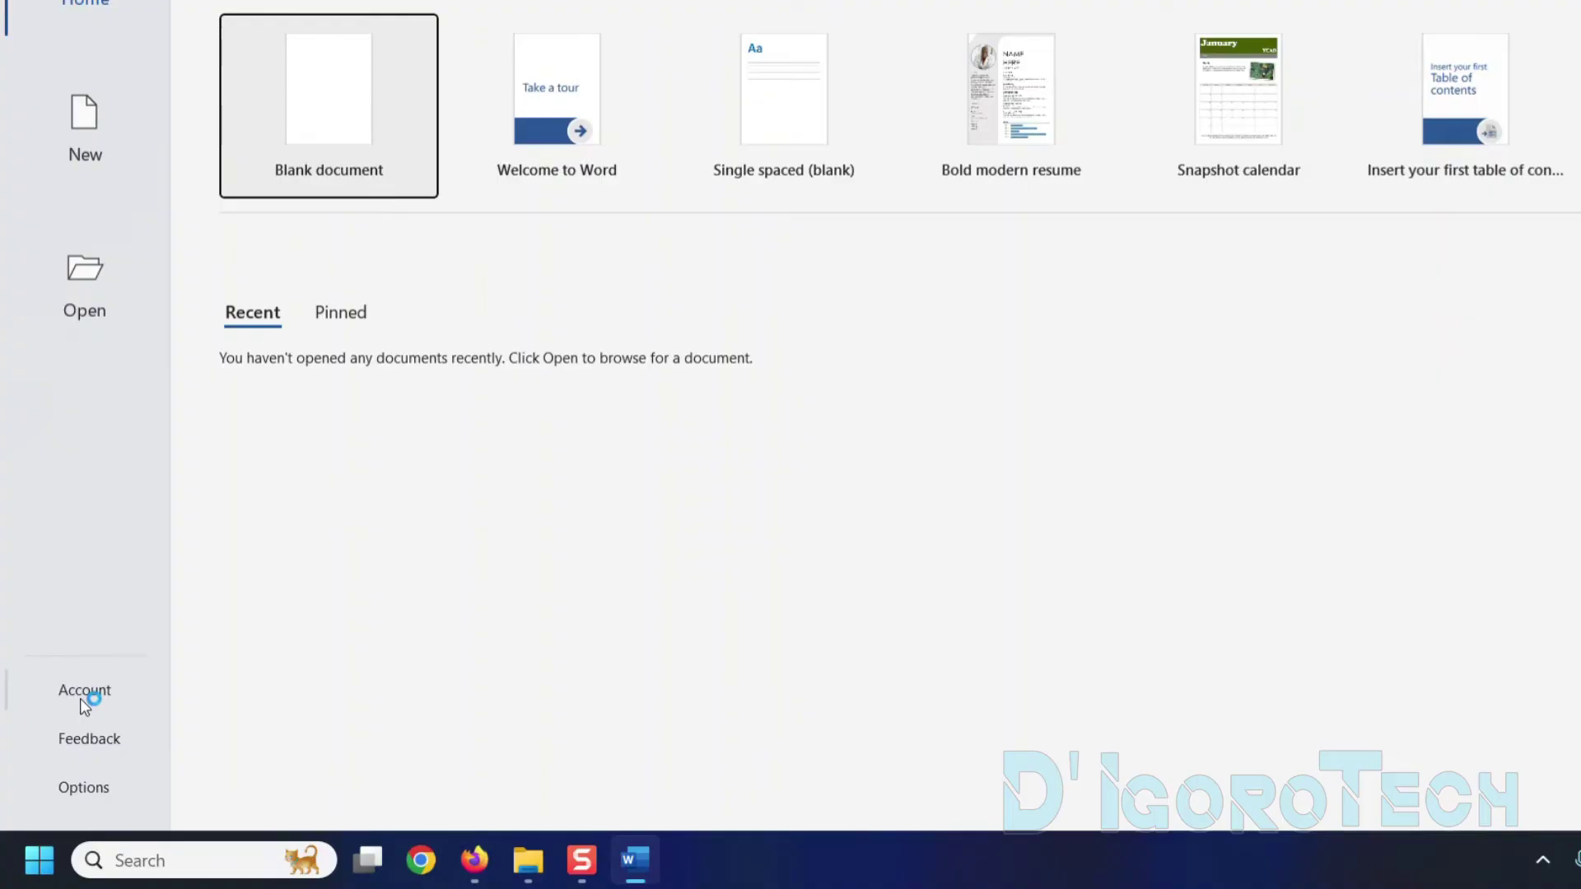
click(82, 696)
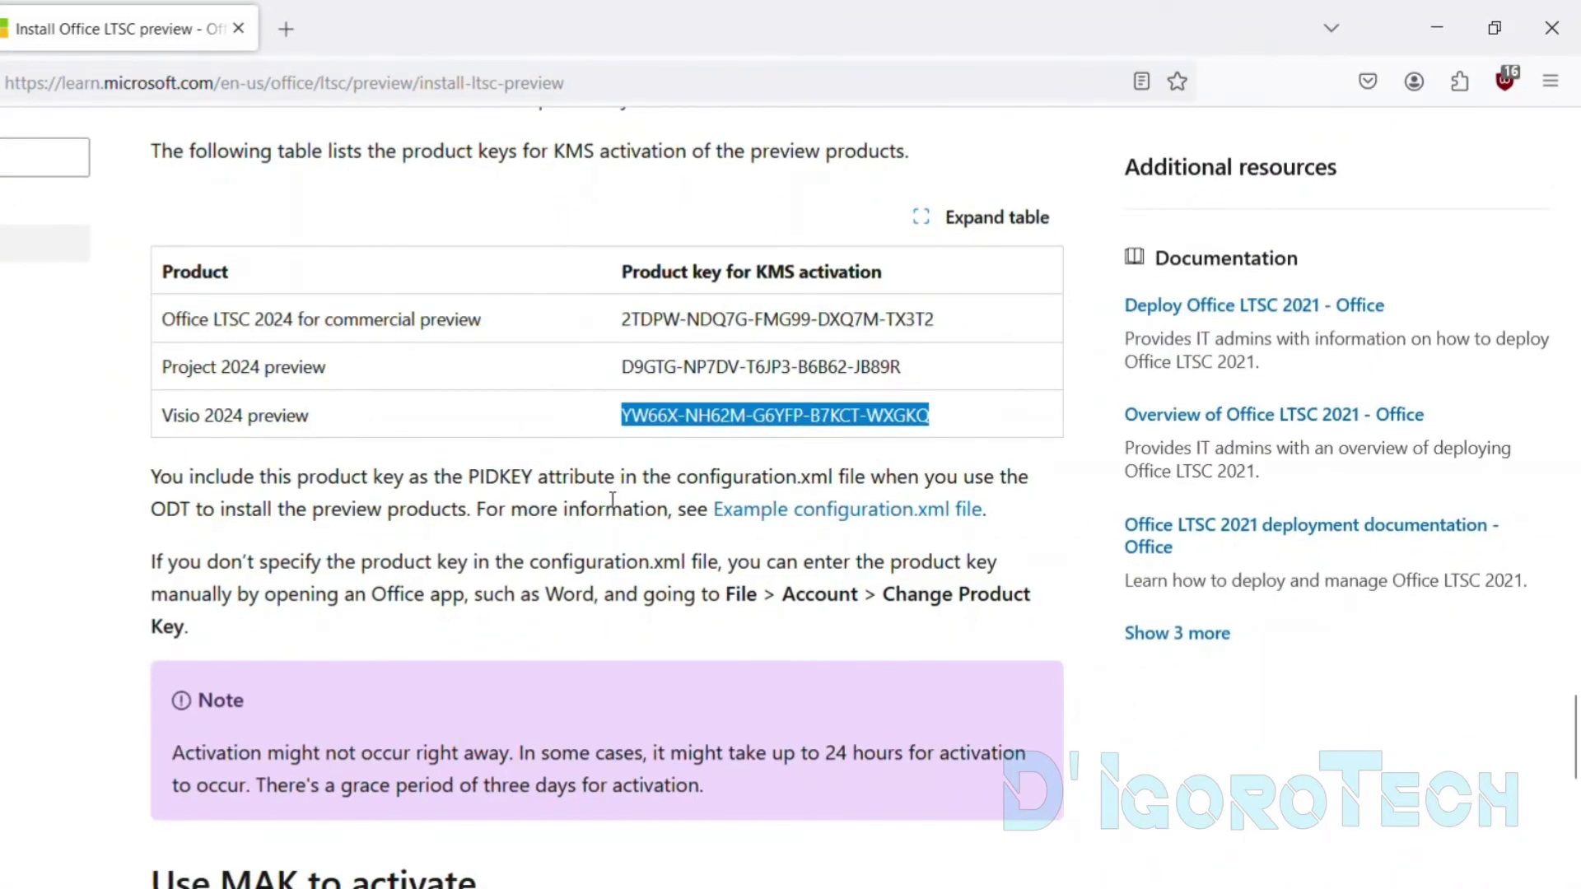
- Copy the Office LTSC 2024 MAK key from the Microsoft Learn table in Firefox
scroll(612, 500, down, 6)
scroll(564, 370, down, 2)
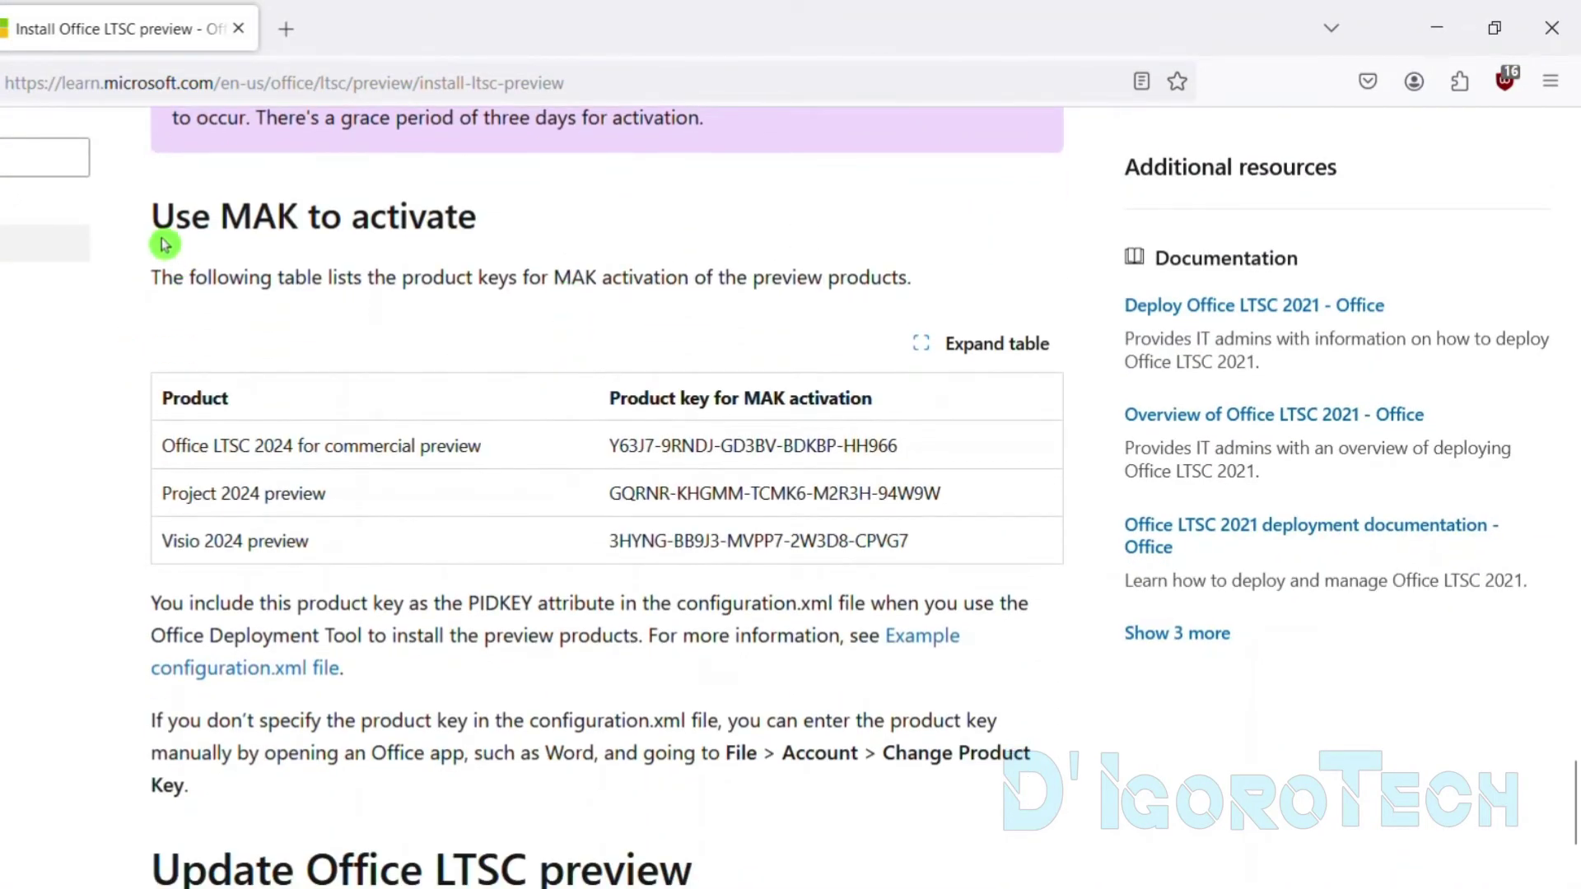
triple_click(272, 219)
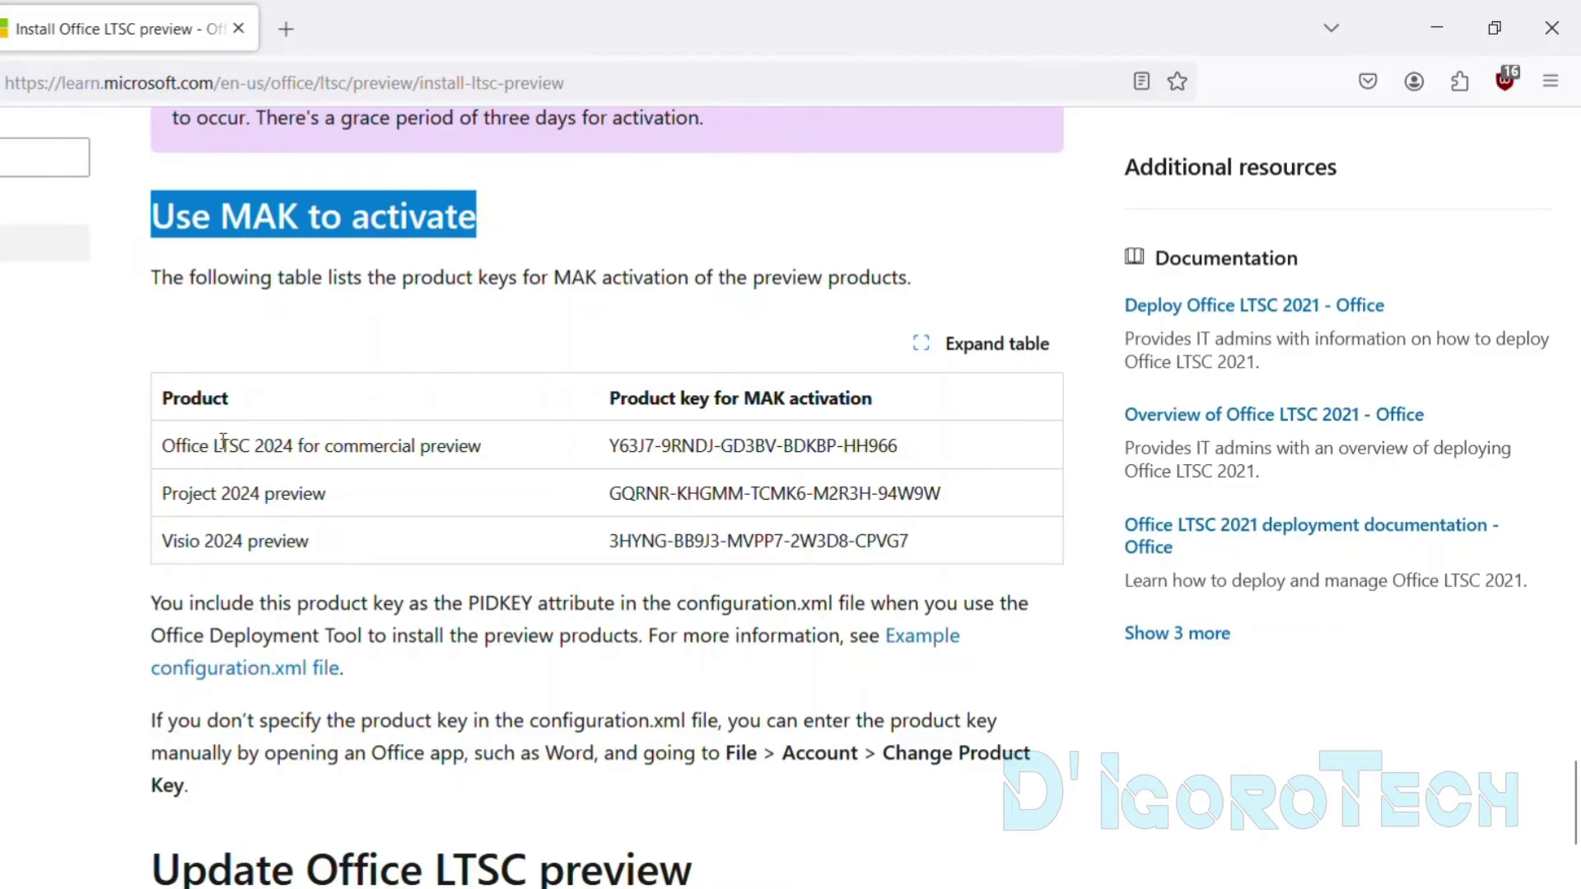
mouse_move(167, 415)
mouse_down()
mouse_move(238, 409)
mouse_move(302, 436)
mouse_up()
click(661, 454)
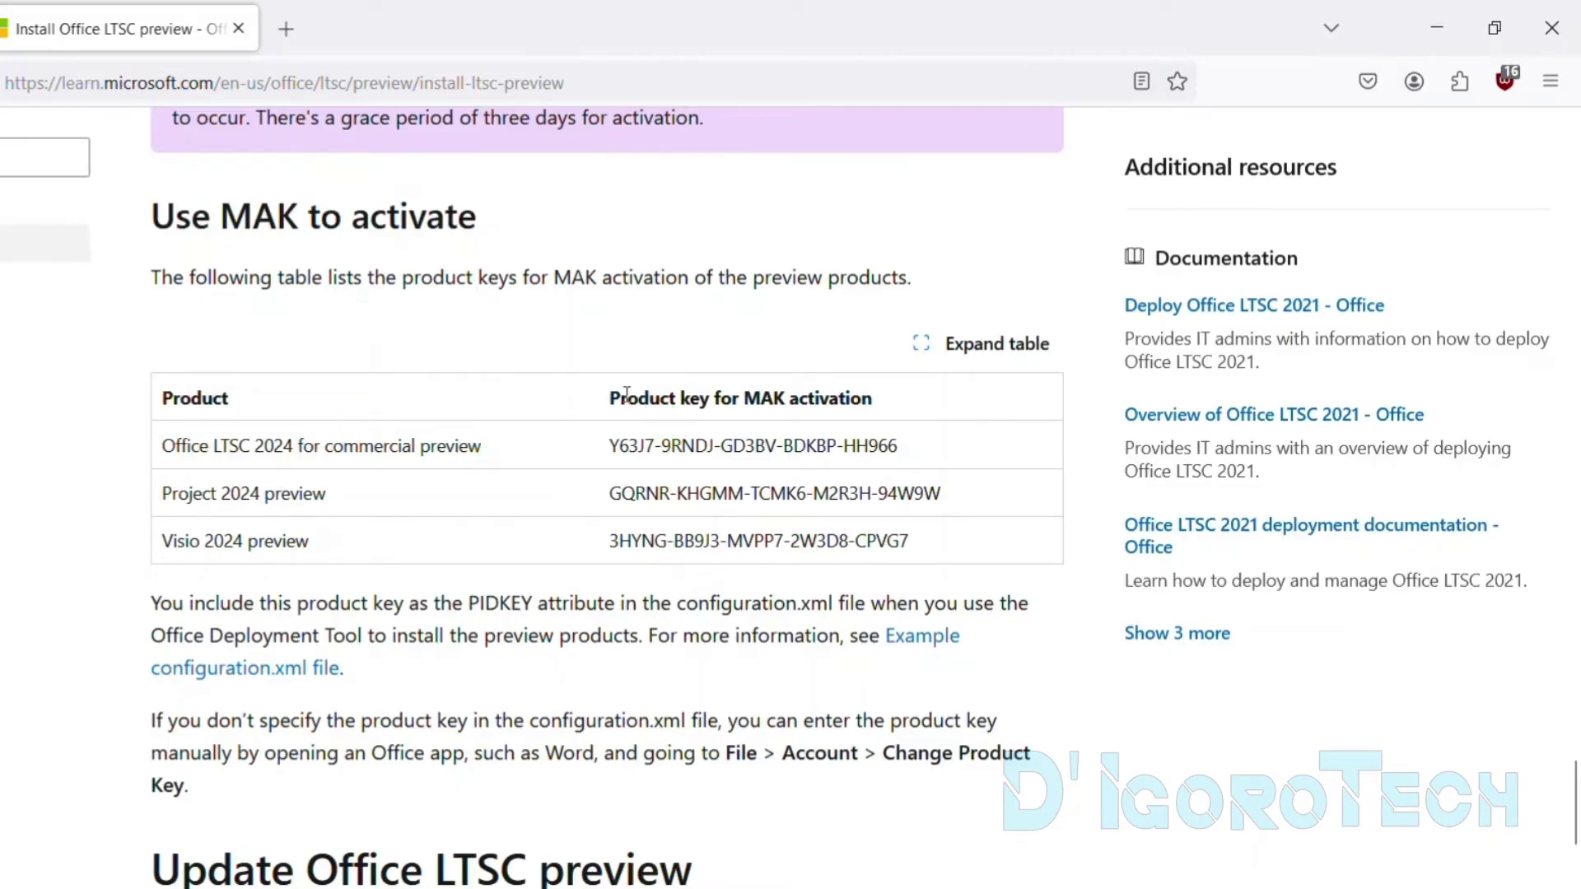
triple_click(656, 416)
drag(608, 459, 904, 459)
right_click(873, 454)
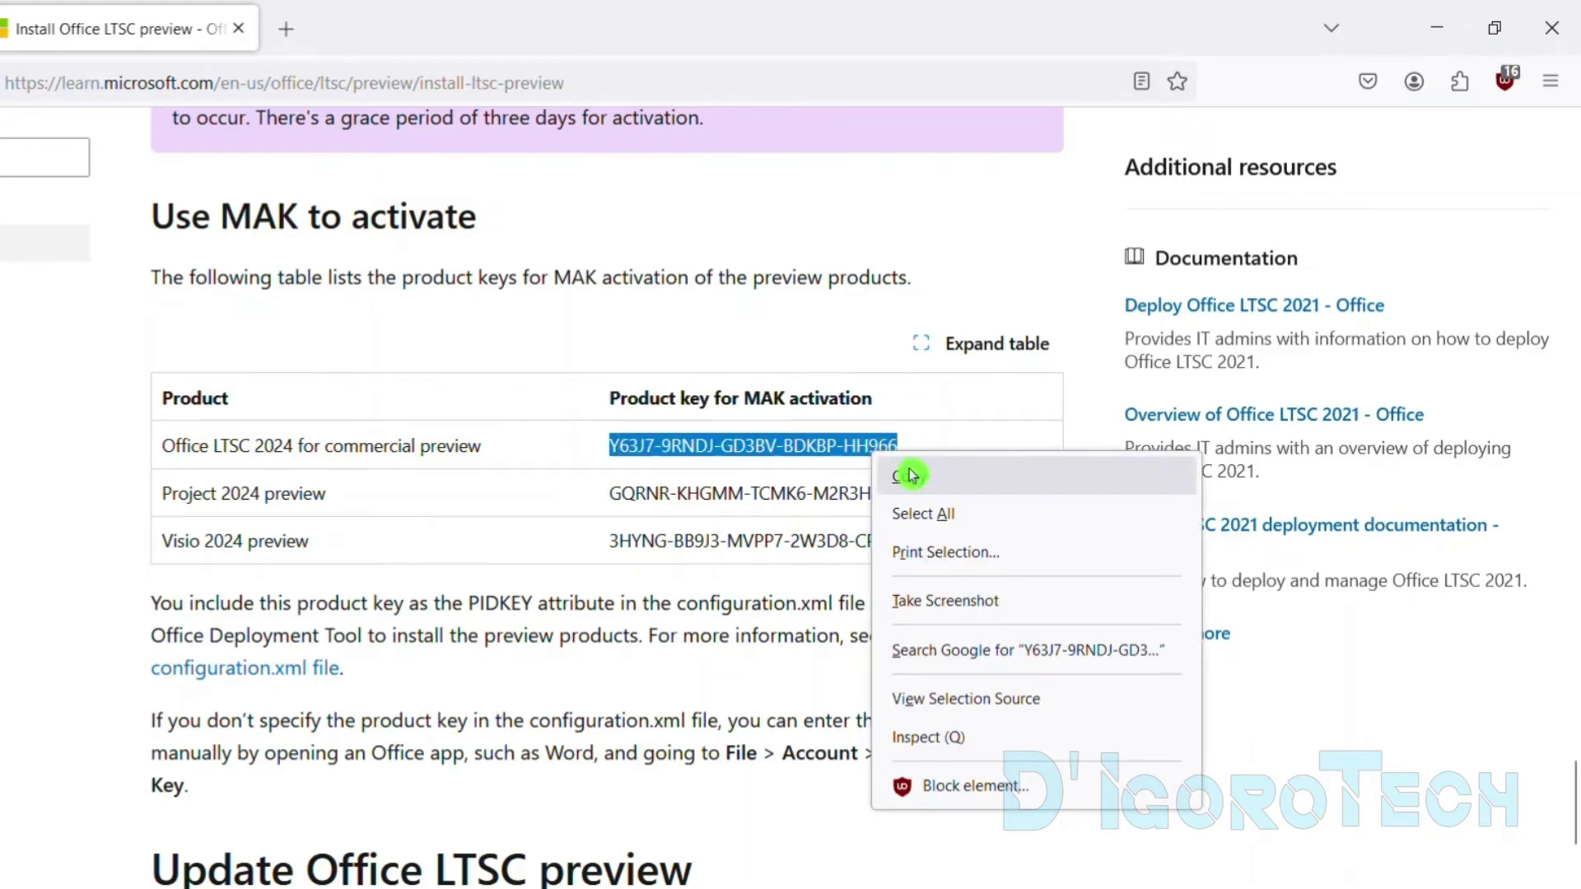
click(910, 475)
- Enter the copied key via Change Product Key in Word and activate Office
click(1437, 28)
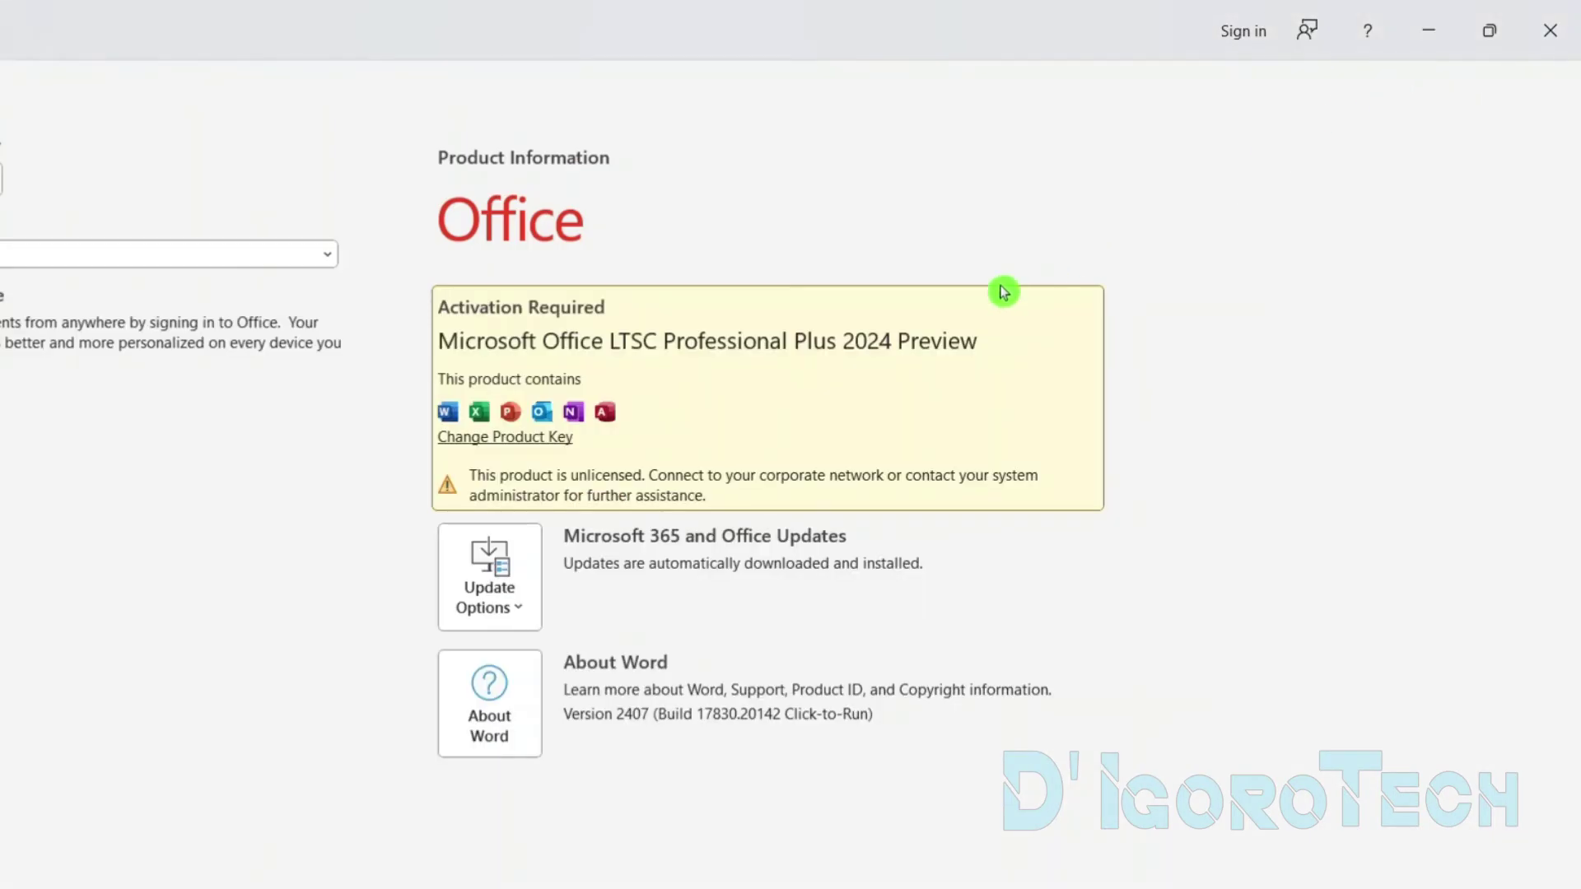
click(512, 445)
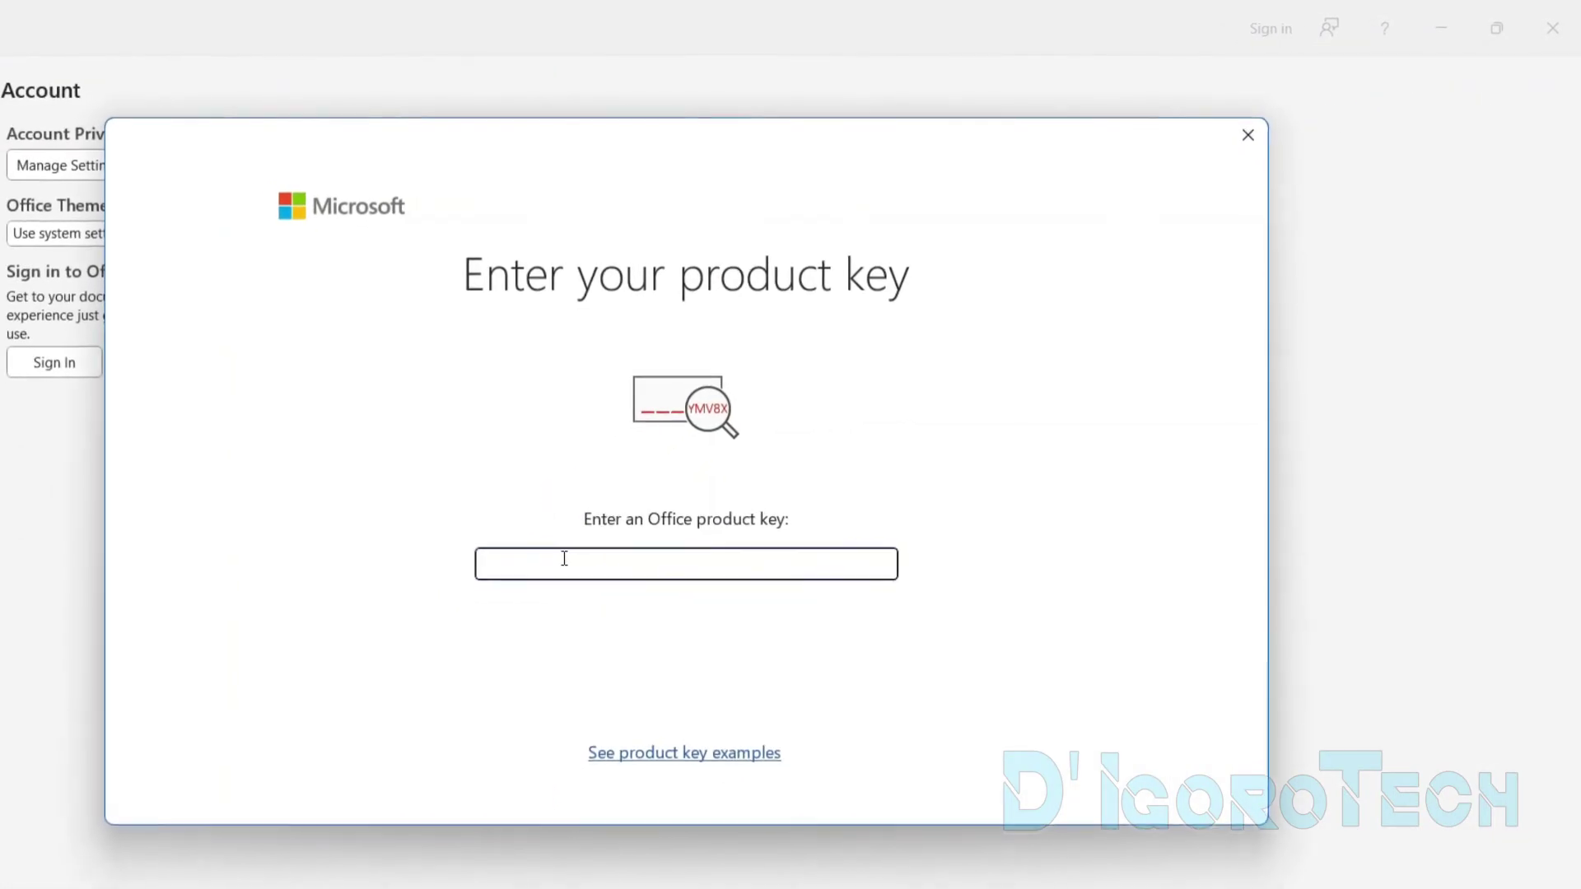
key(ctrl+v)
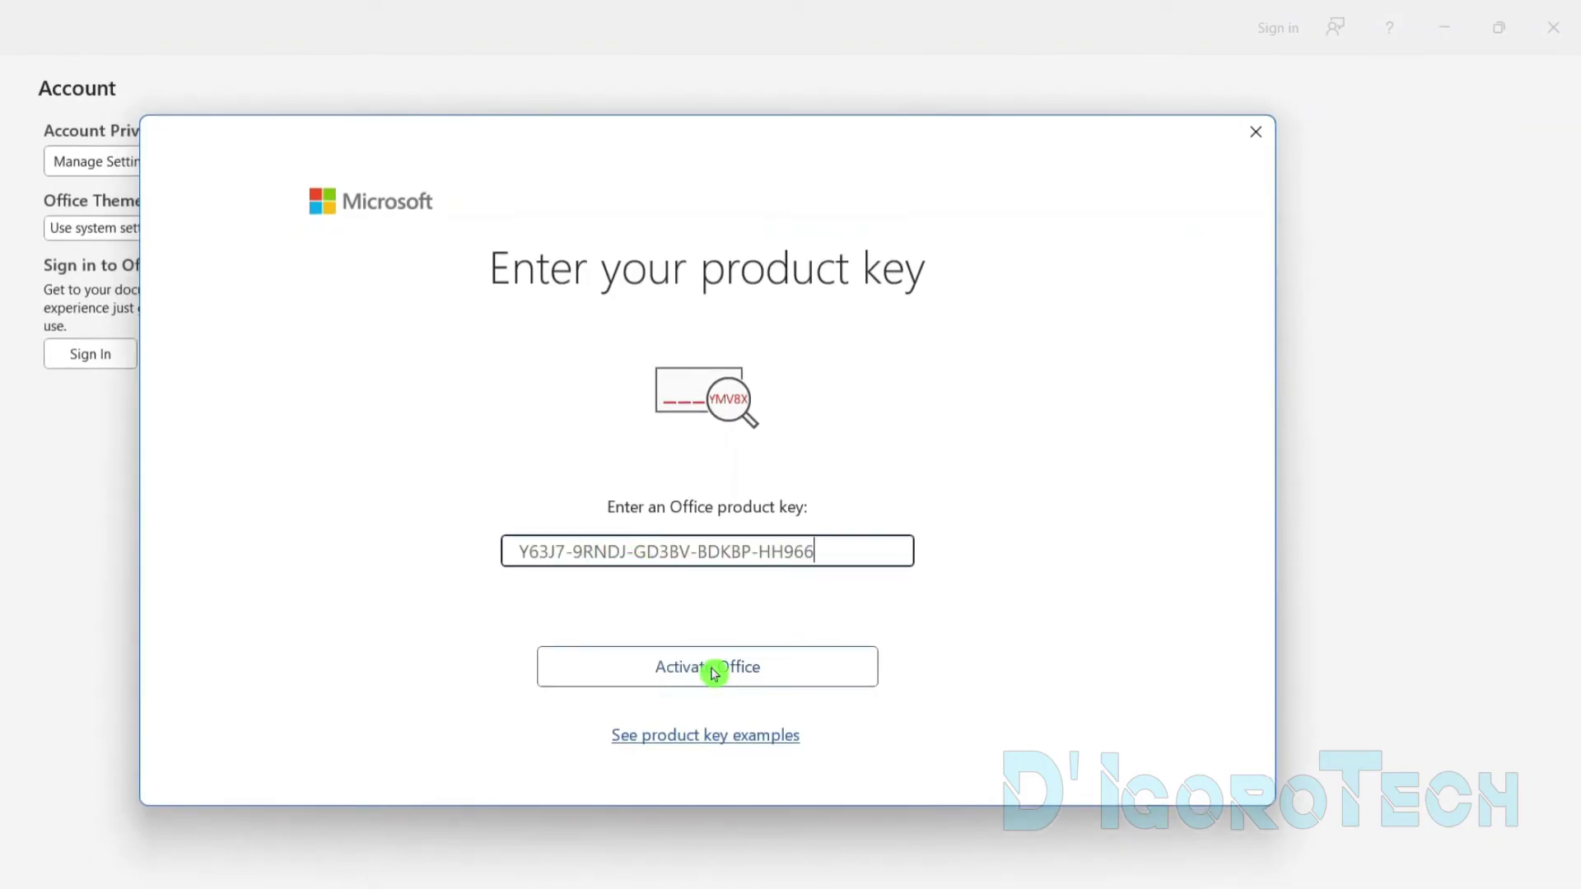
click(713, 673)
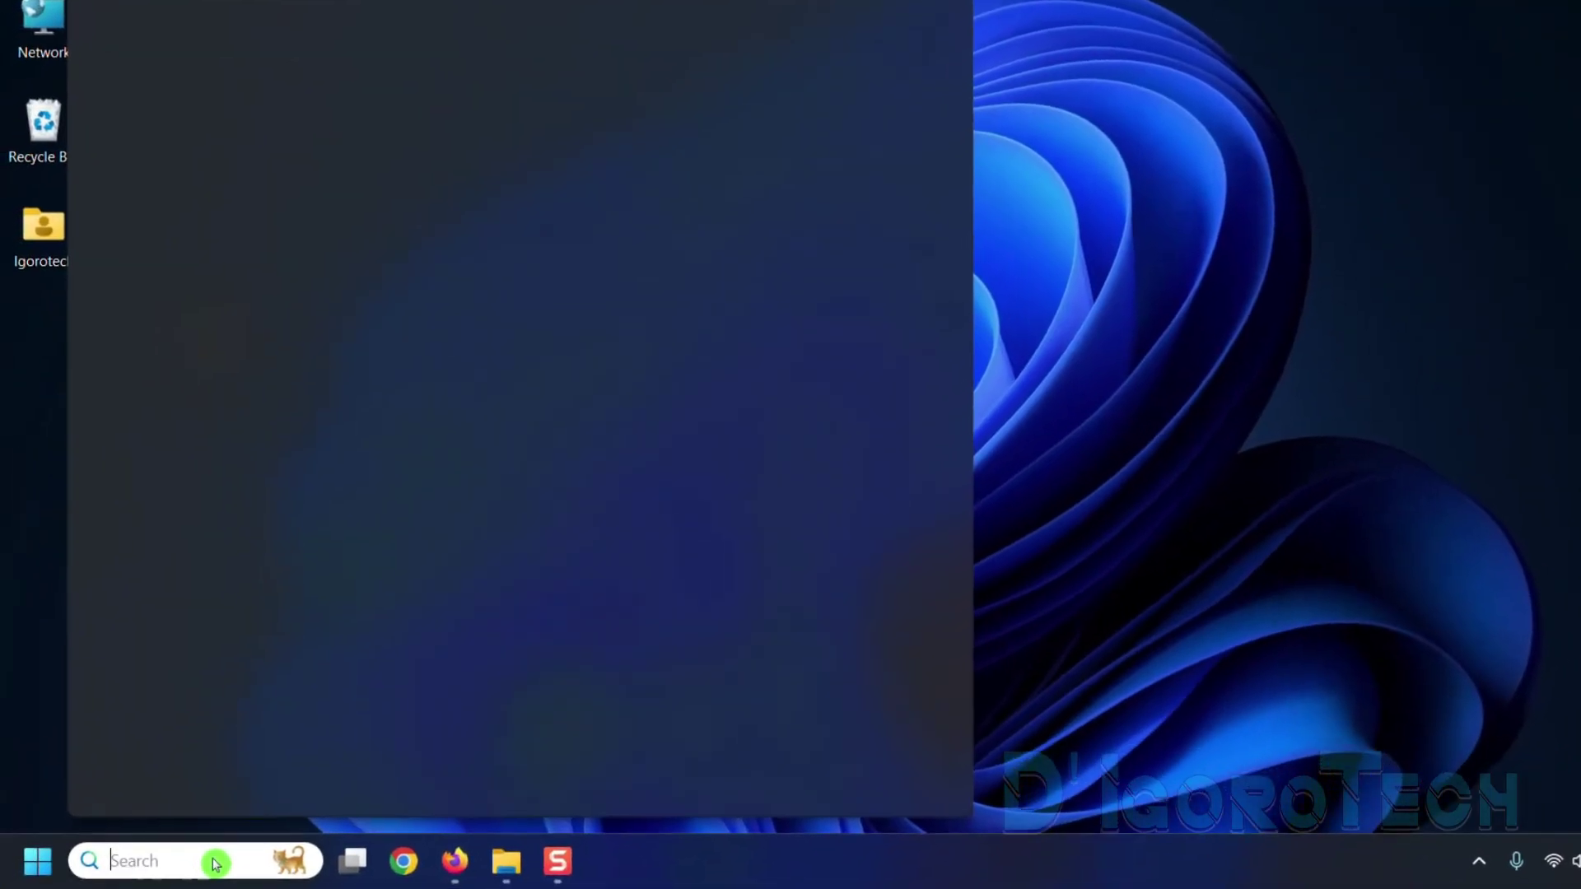
- Relaunch Word from search and complete internet activation in the Activation Wizard
text(wo)
key(BackSpace)
key(BackSpace)
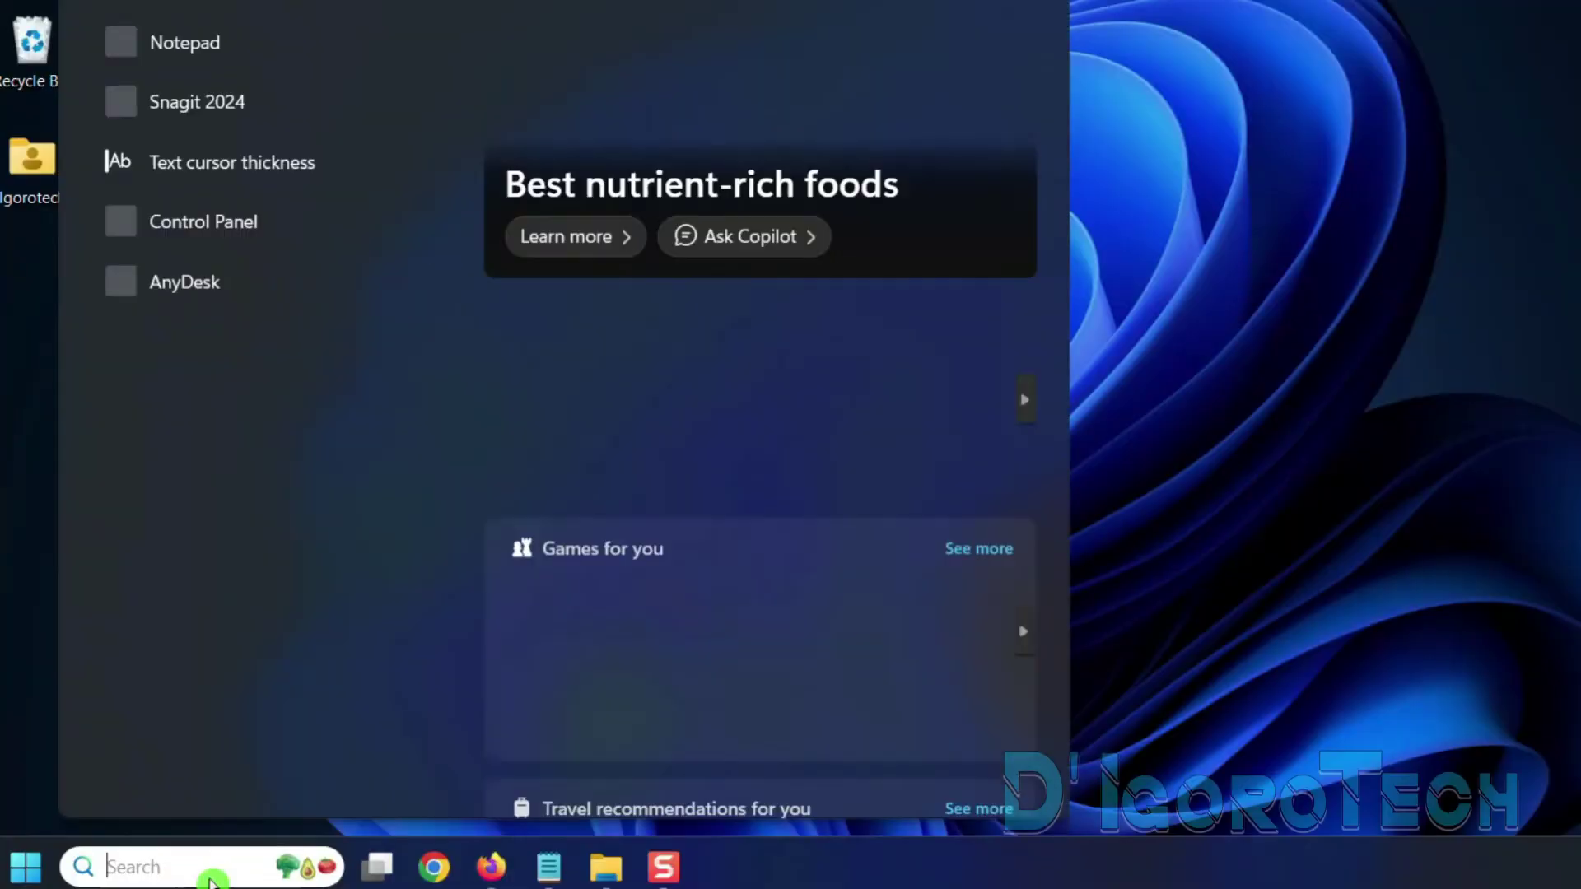
text(word)
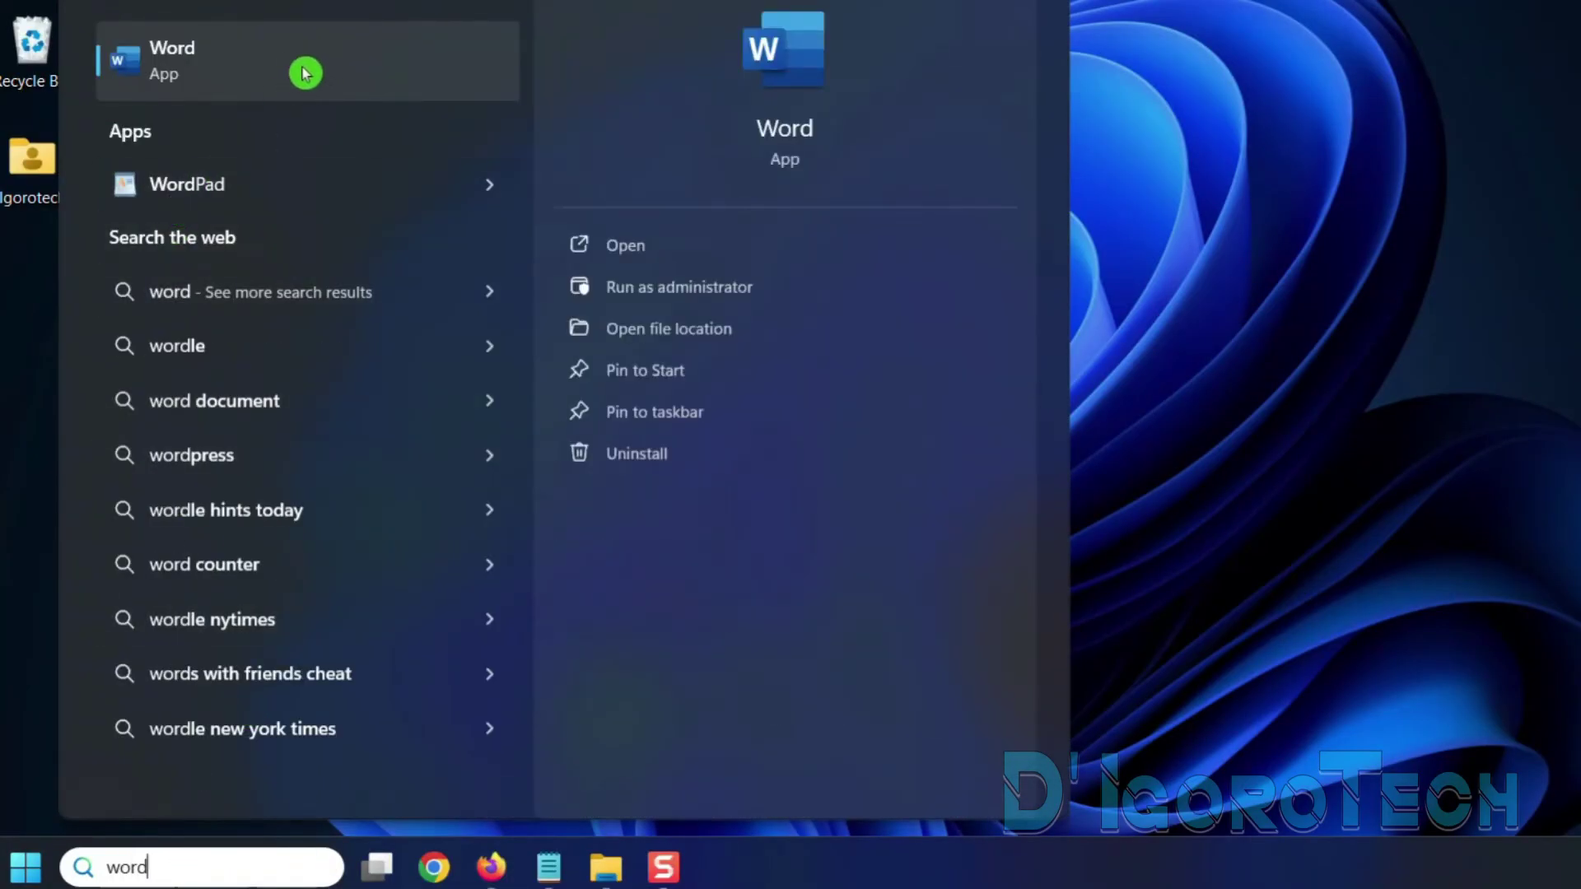
click(304, 73)
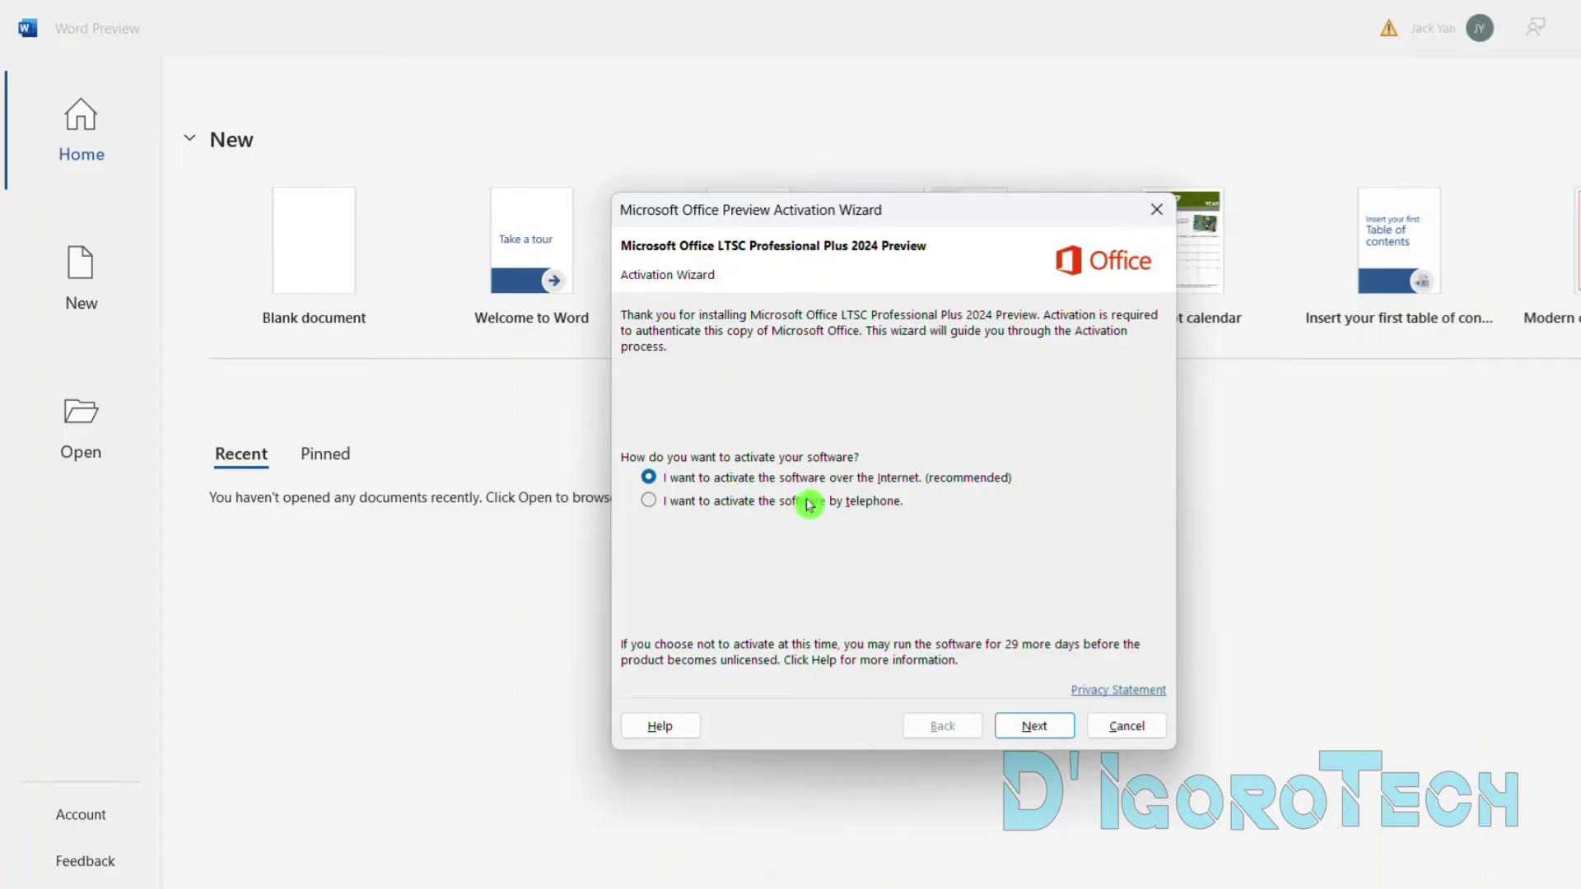
click(1015, 716)
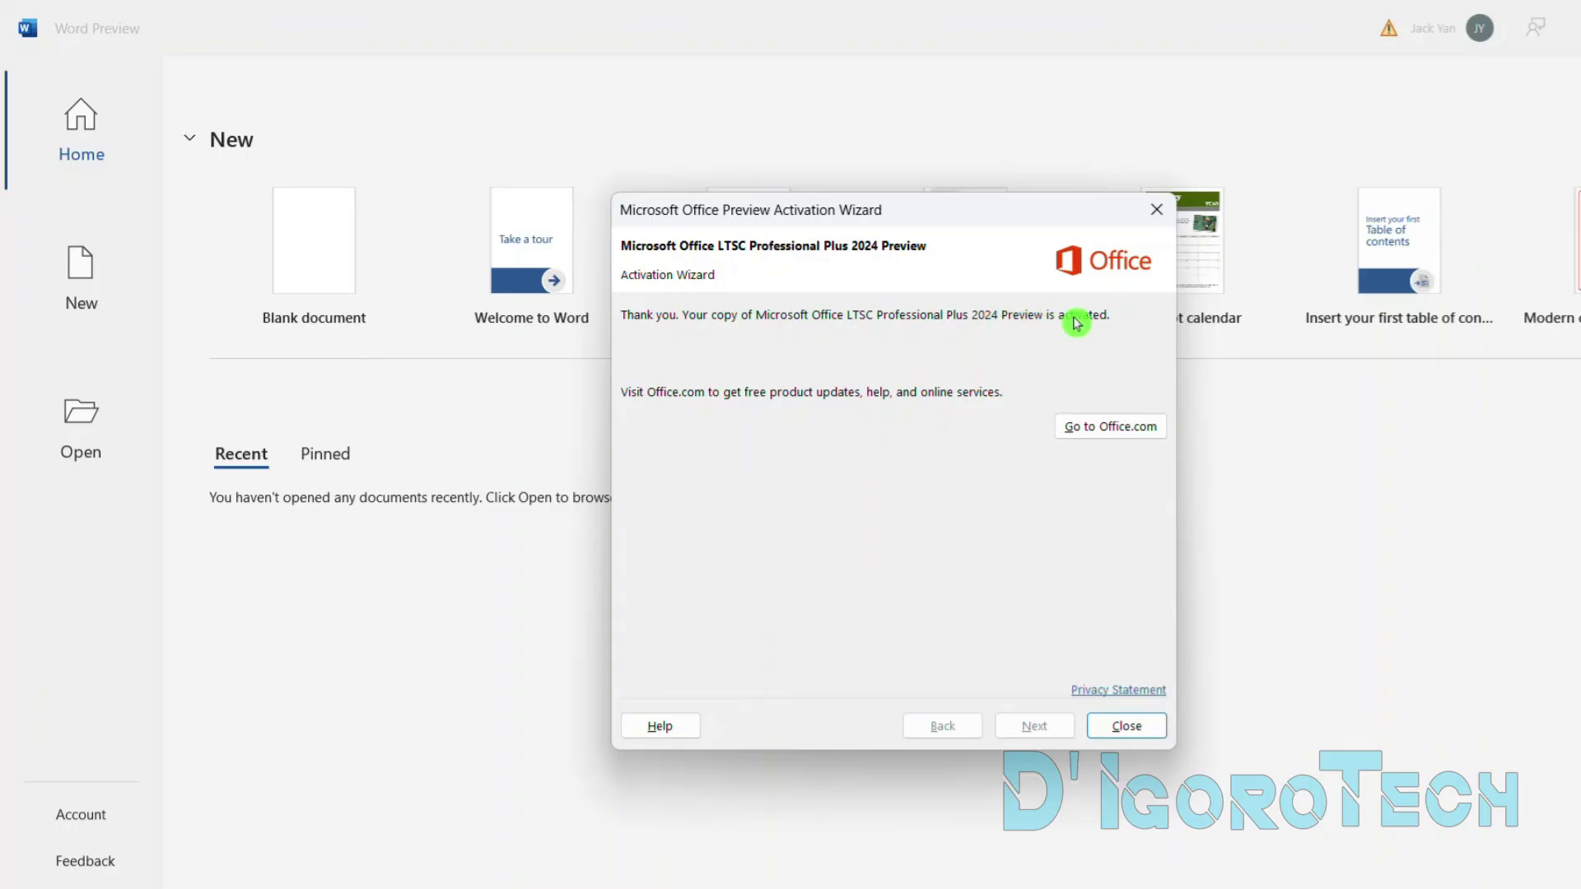
click(1124, 728)
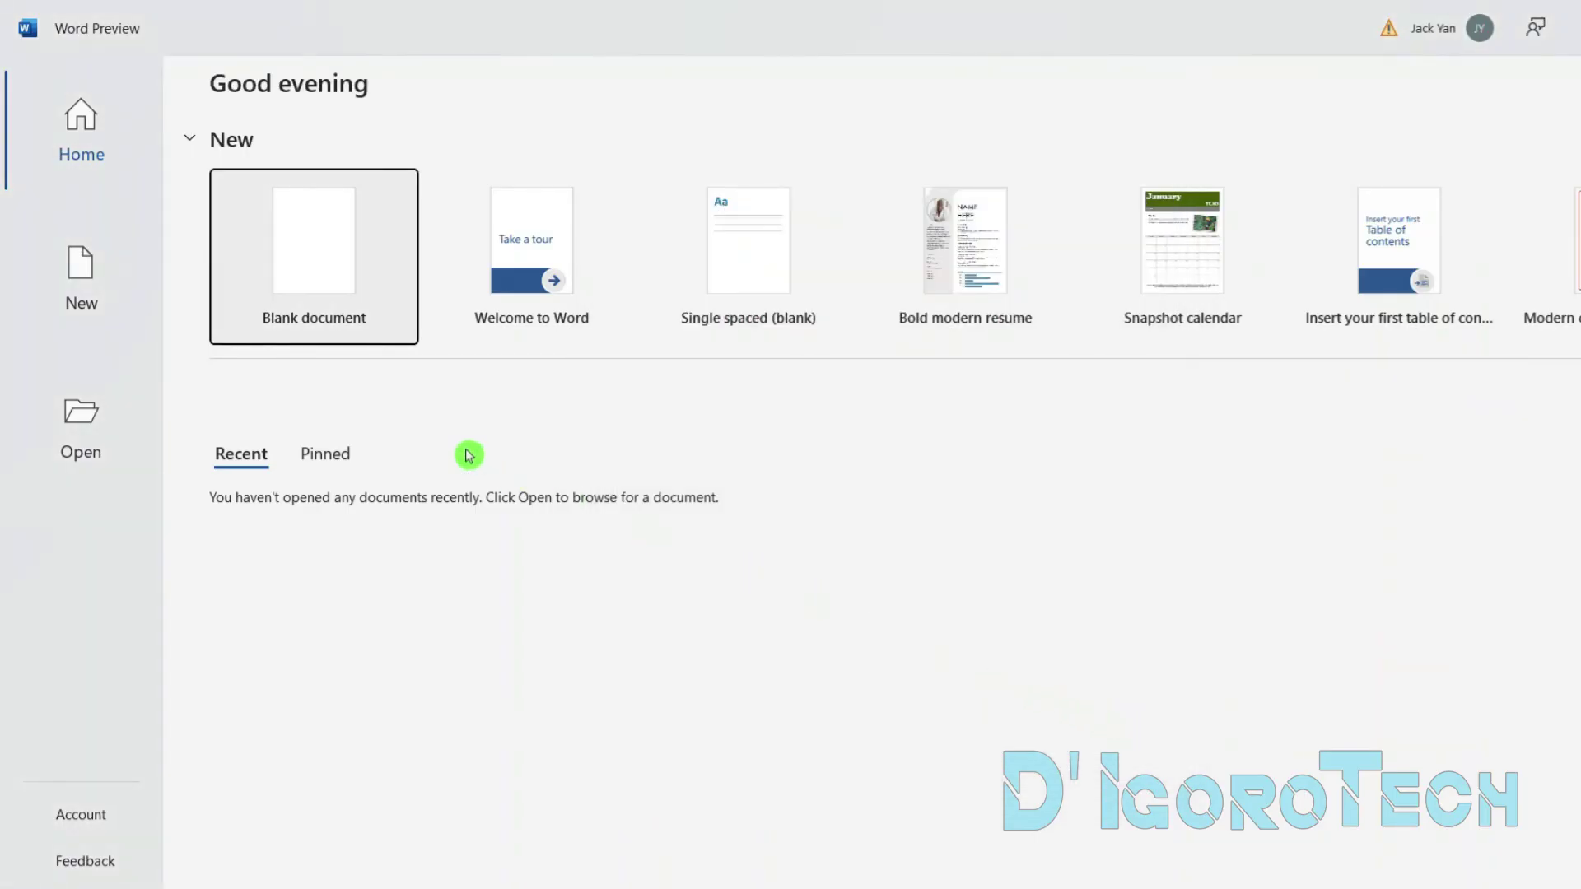
- Open a blank document, keep the Use system setting theme, and view the Account page
click(292, 265)
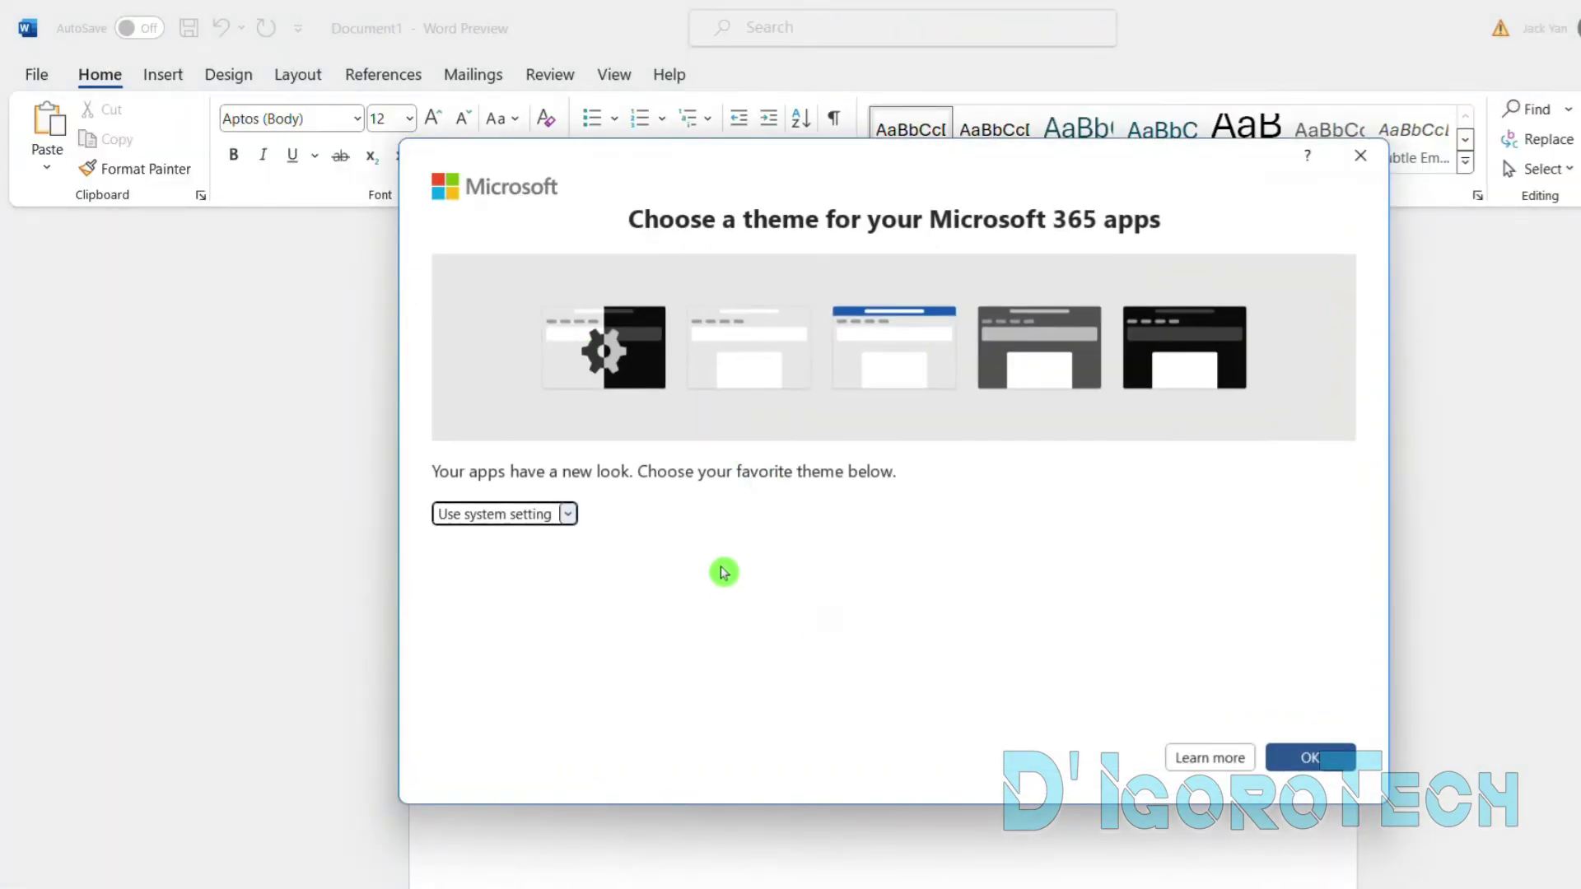
click(568, 515)
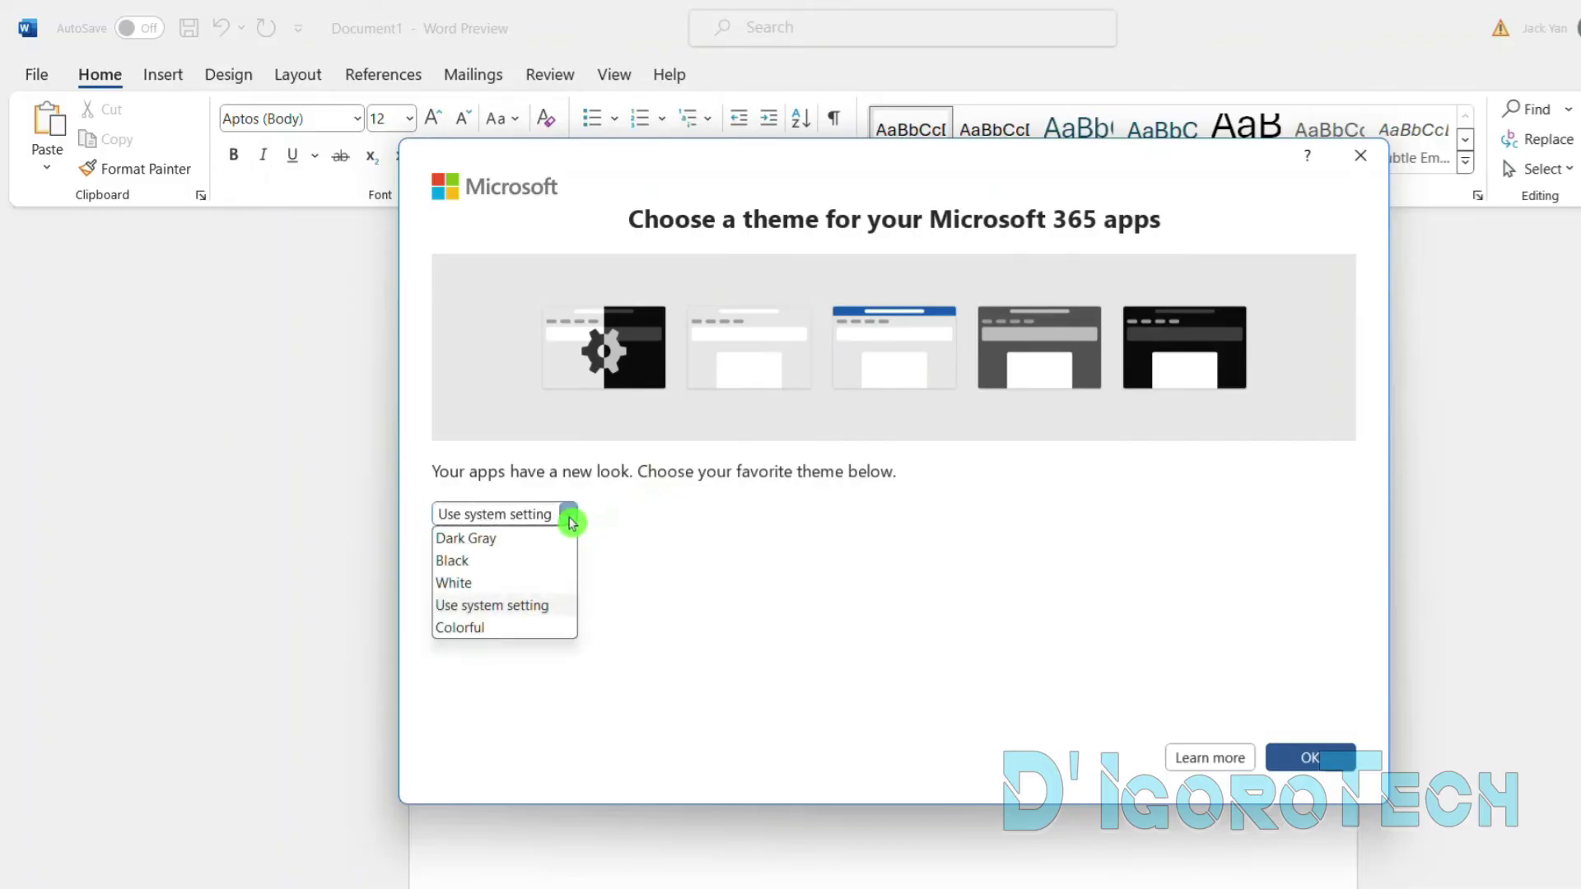
click(520, 560)
click(572, 515)
click(522, 605)
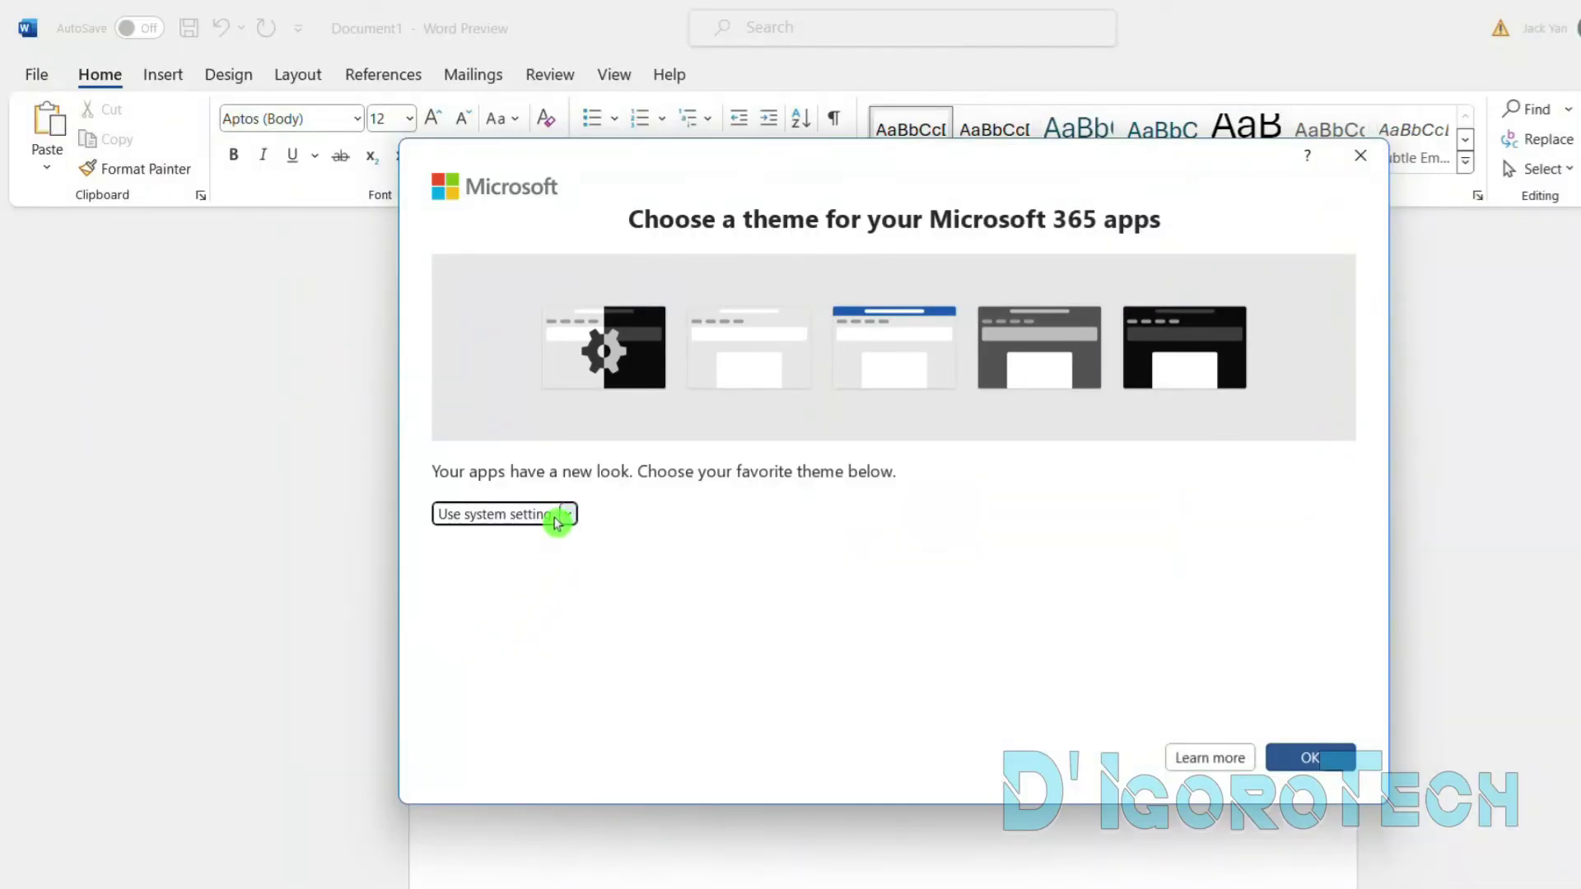
click(1311, 762)
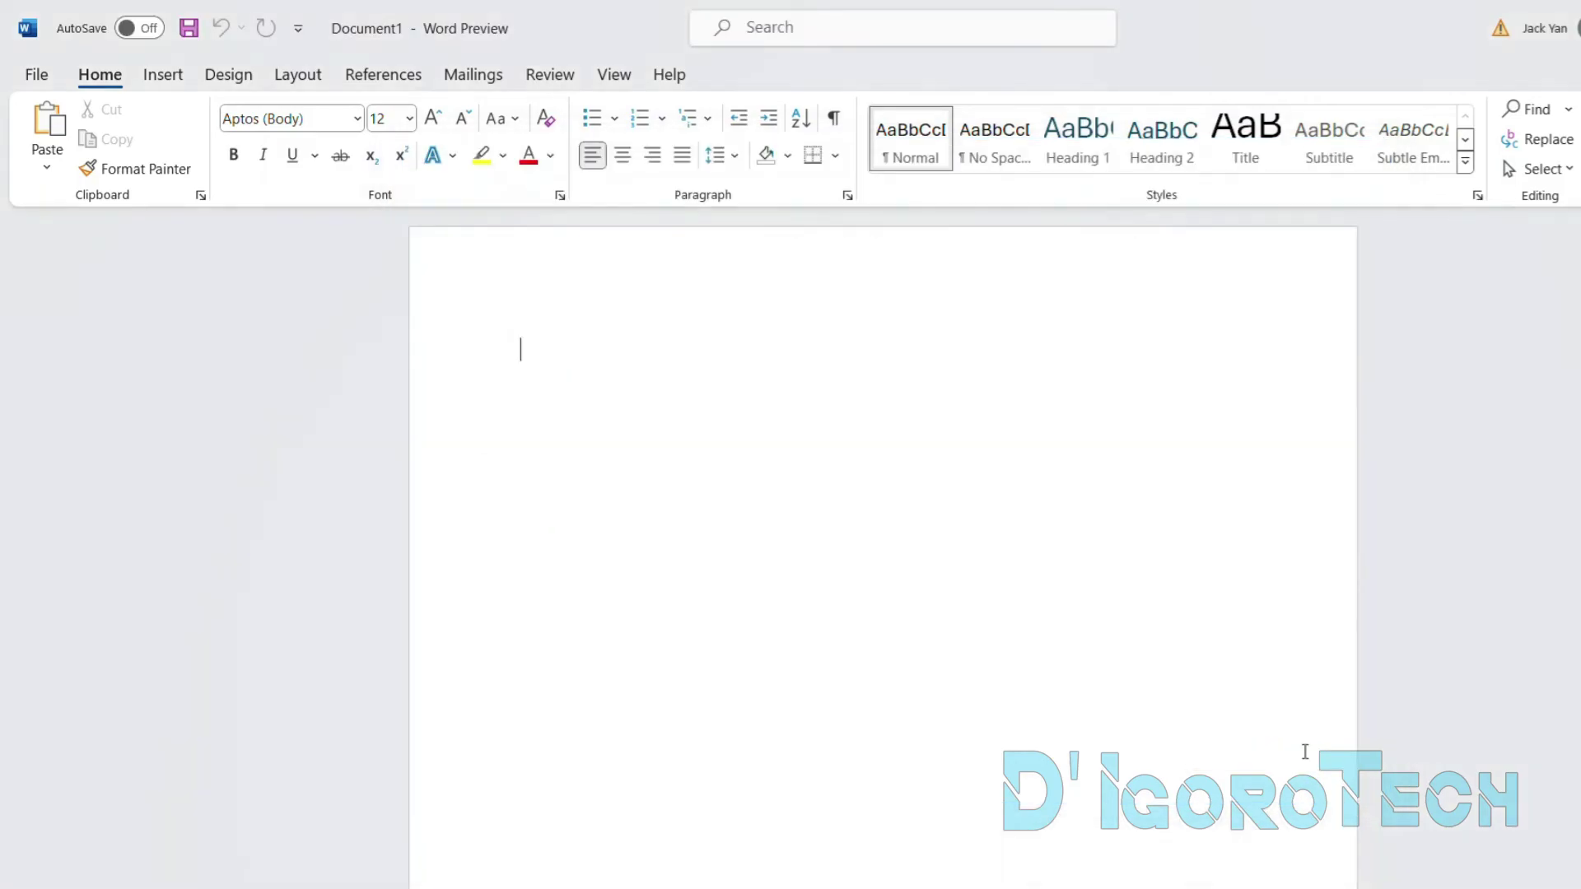
click(39, 76)
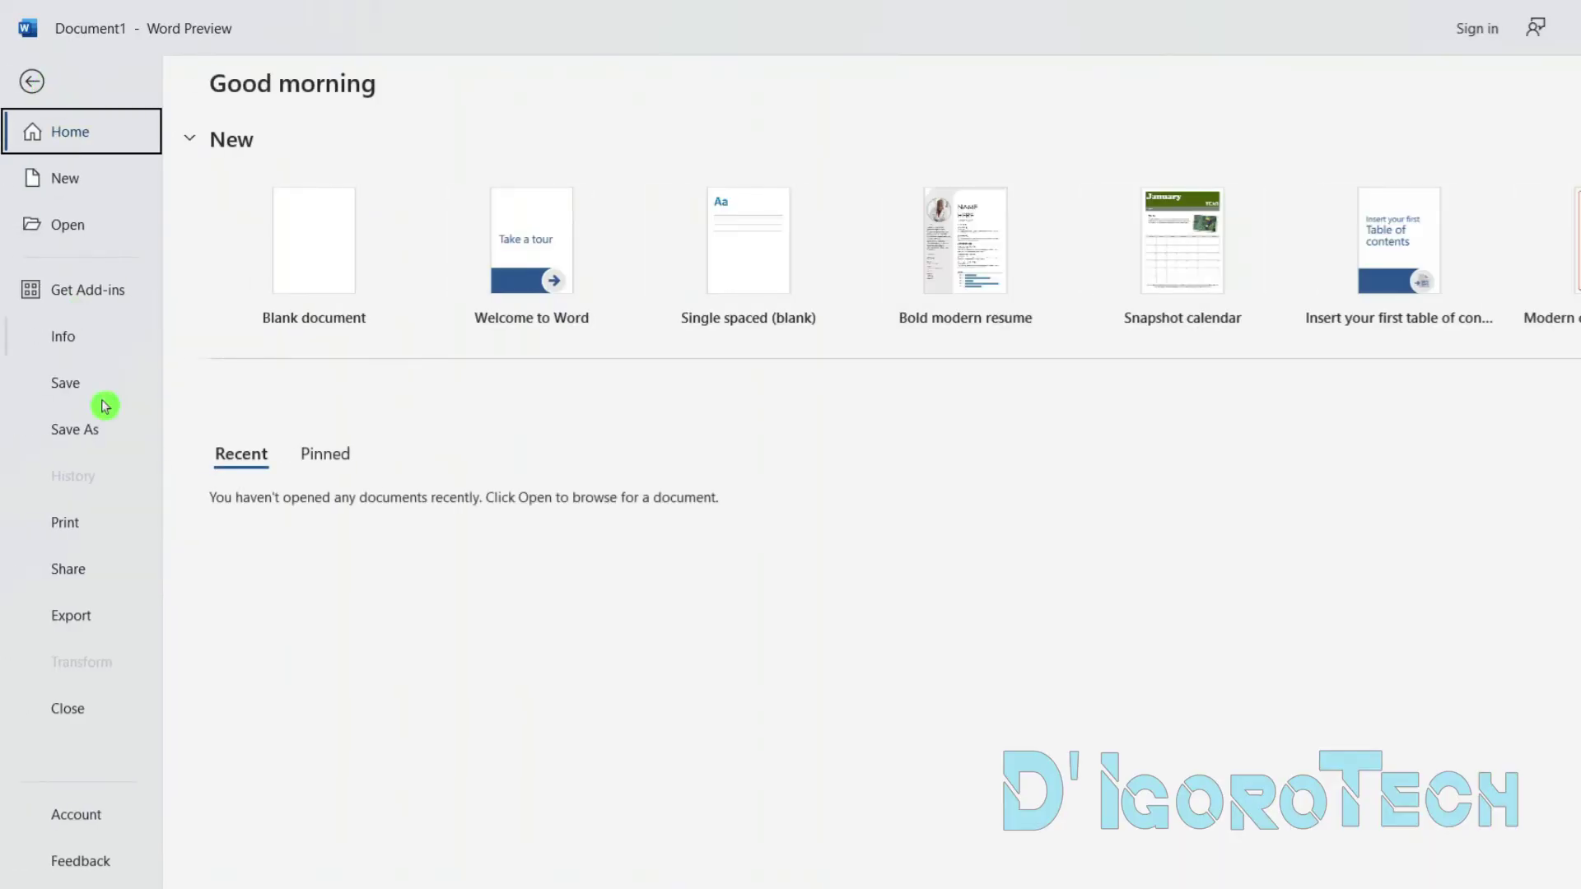
click(83, 819)
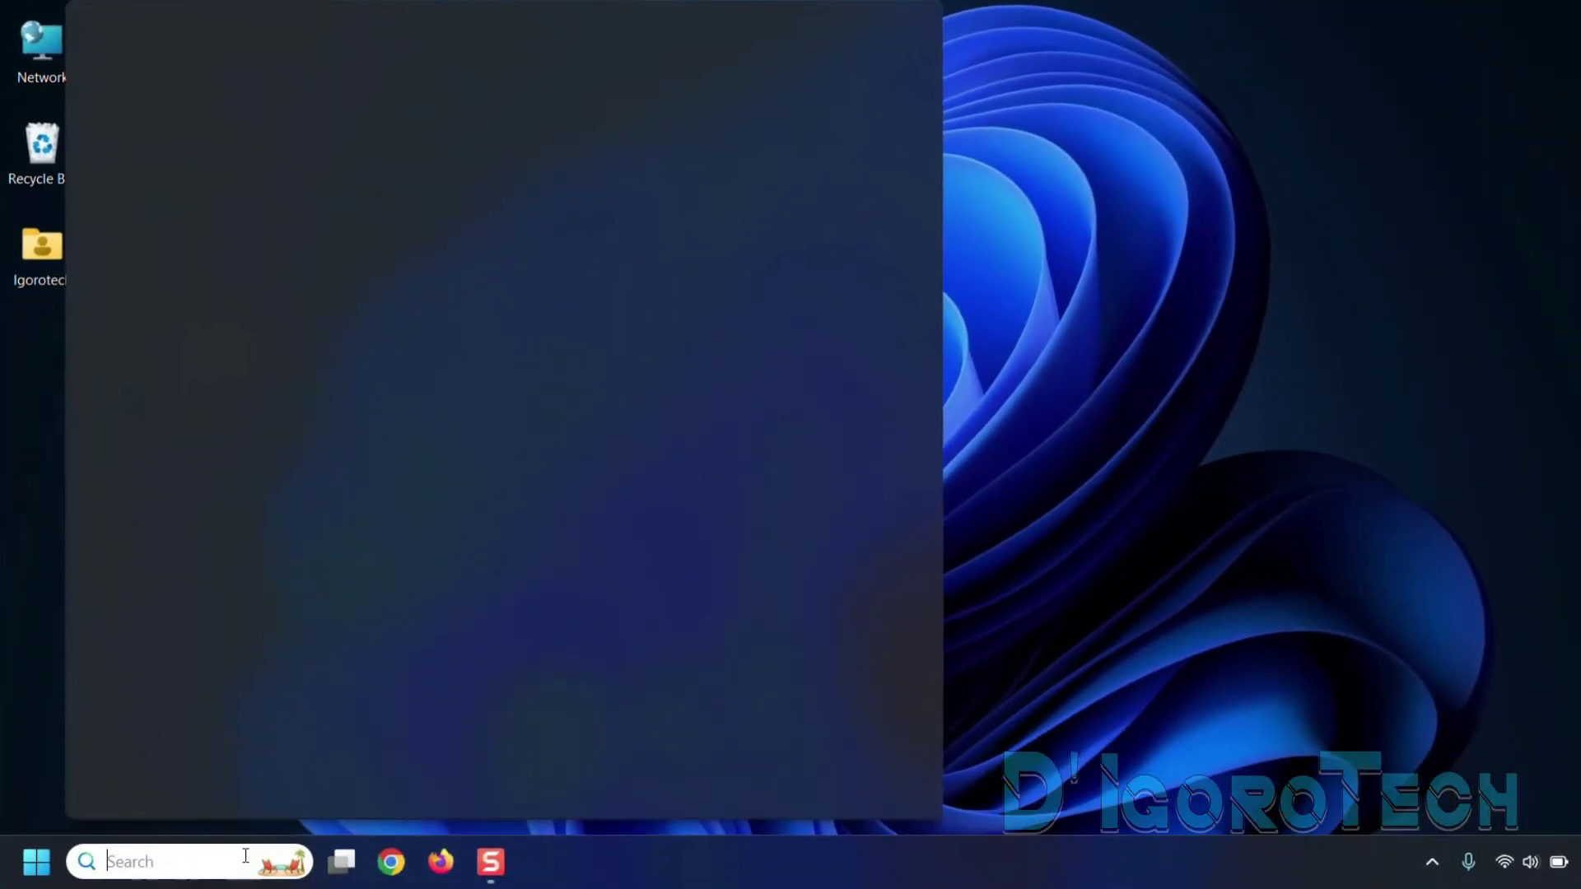
- Launch Excel from search and confirm its Account page shows Product Activated
text(excel)
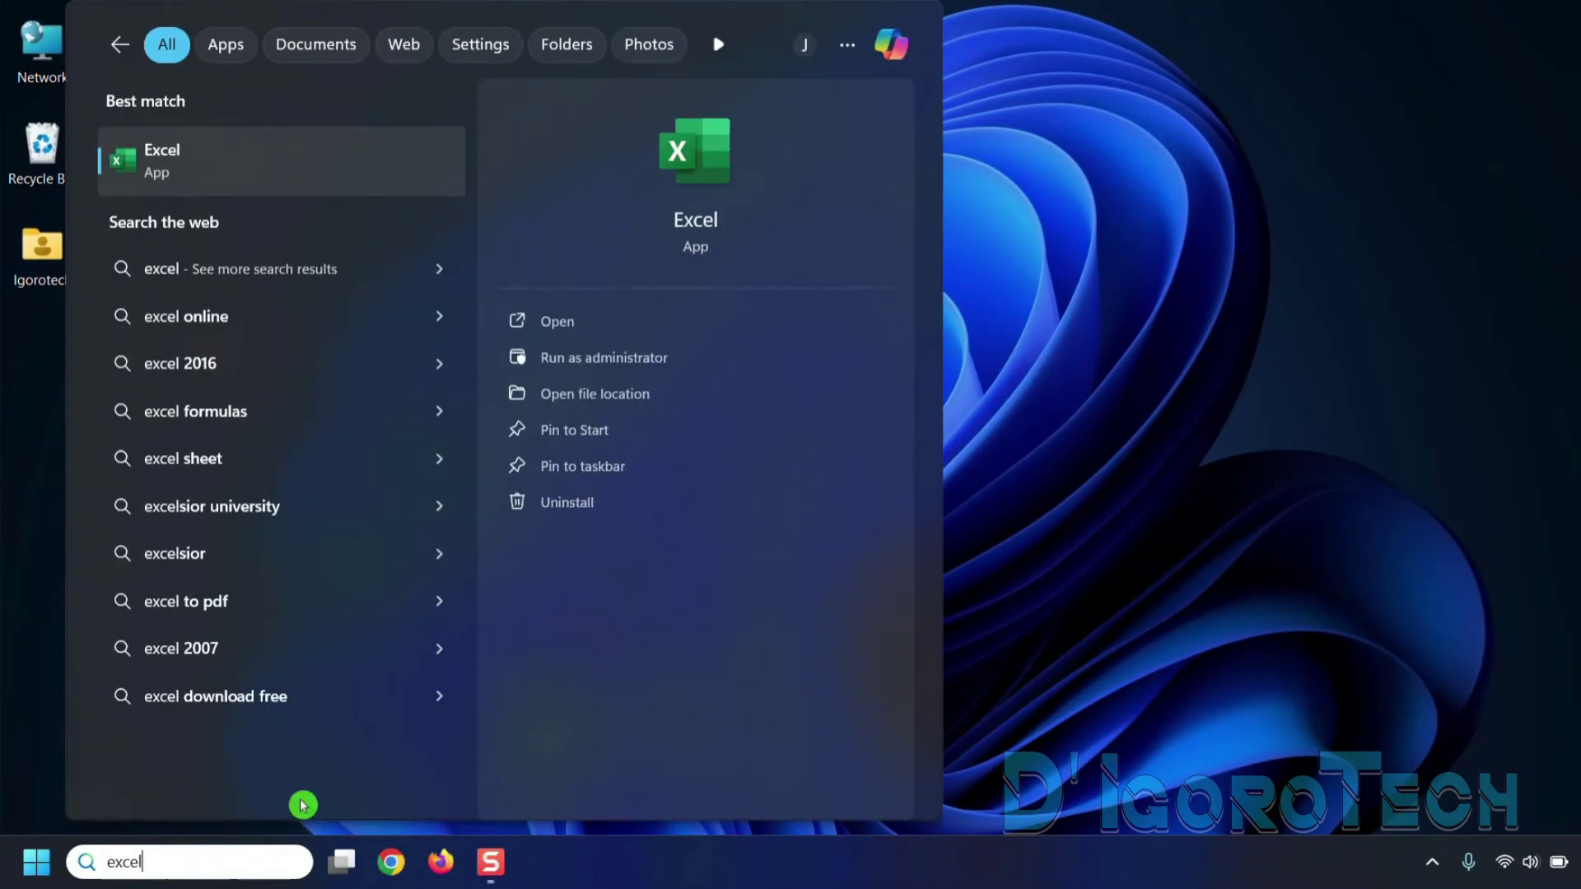
click(271, 175)
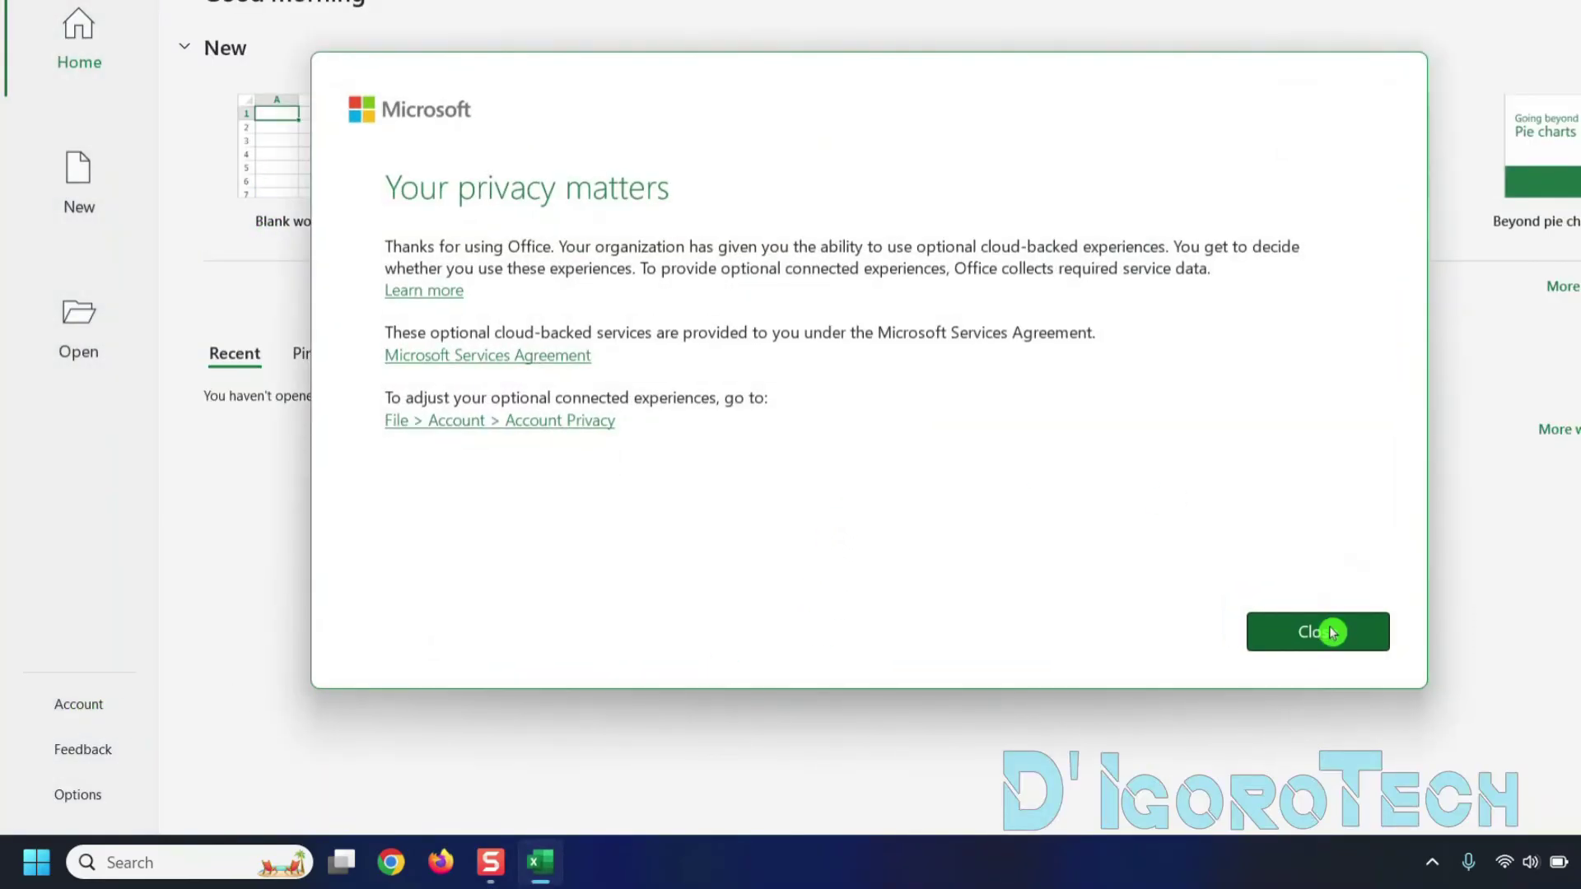
click(1317, 632)
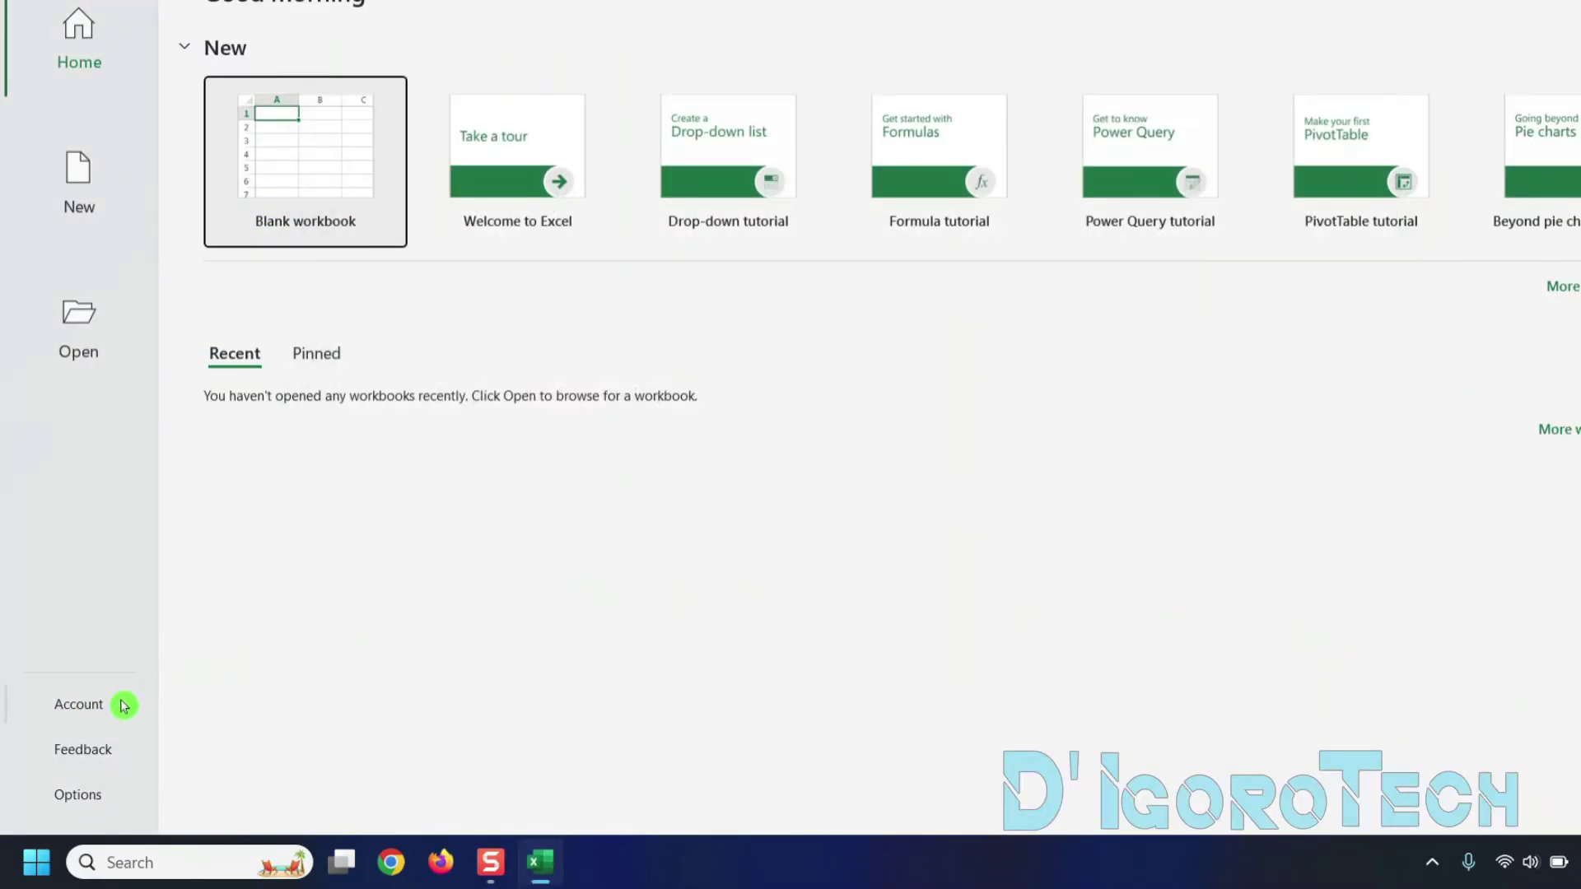
click(92, 708)
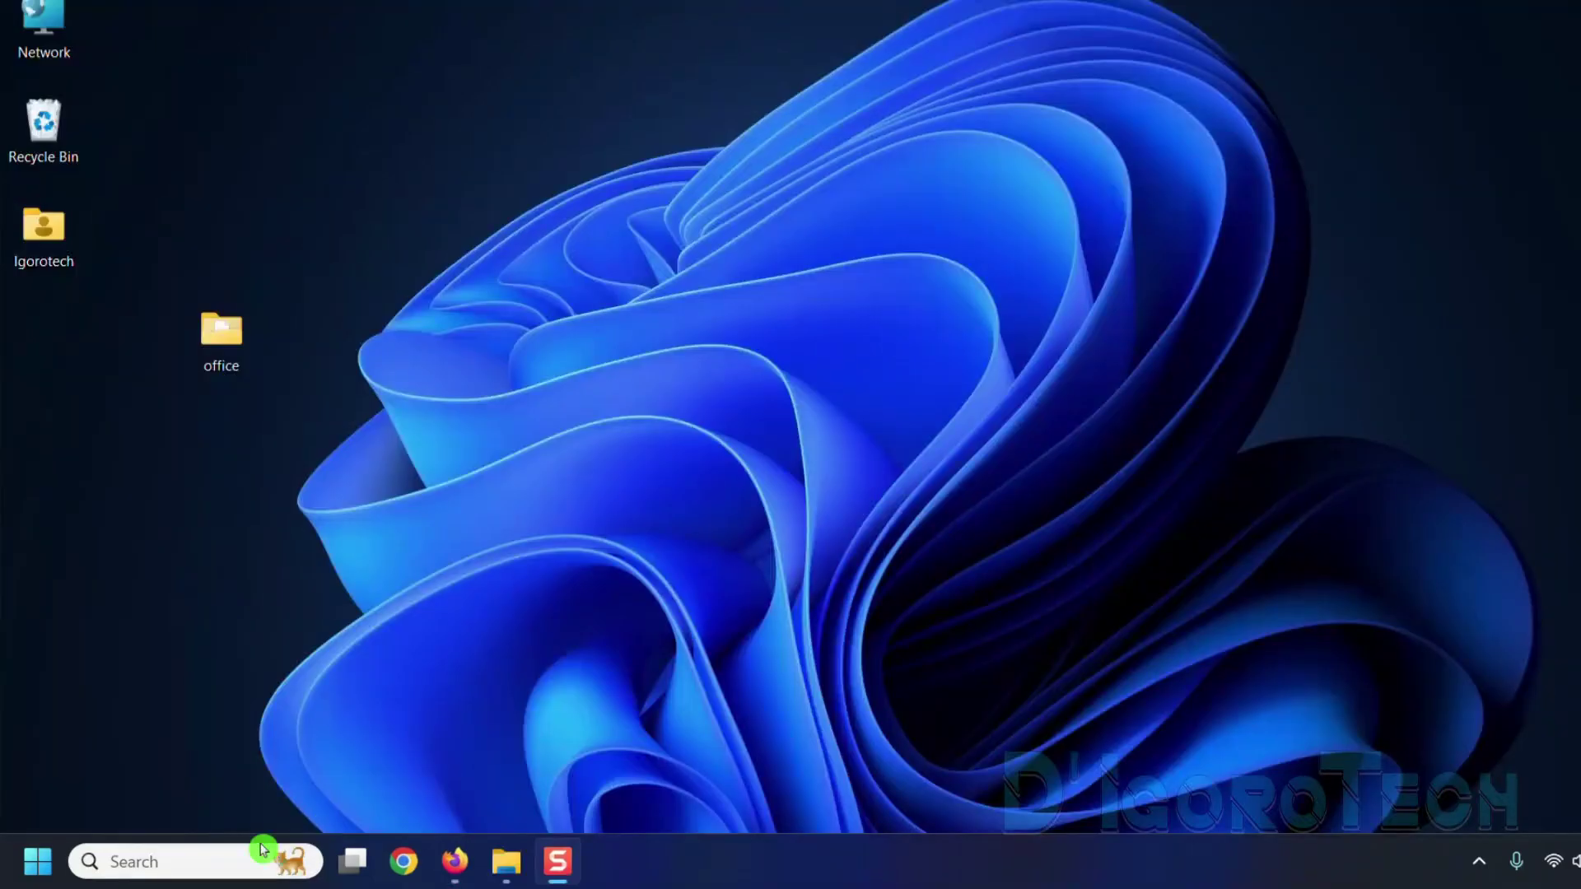
- Launch Visio from search and view its Account page activation status
click(218, 861)
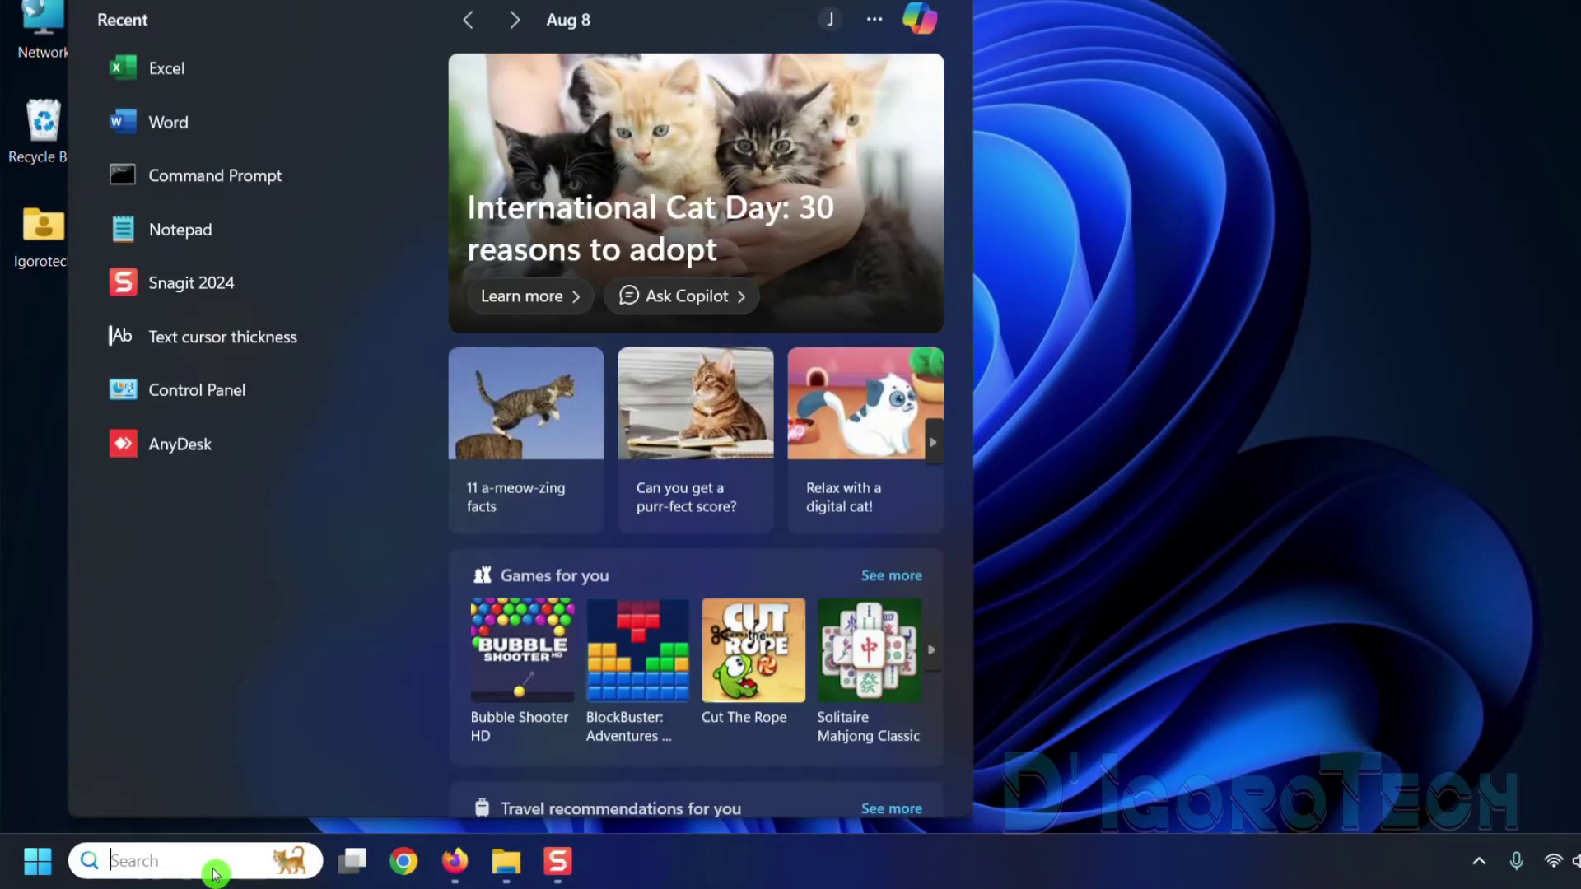
text(visio)
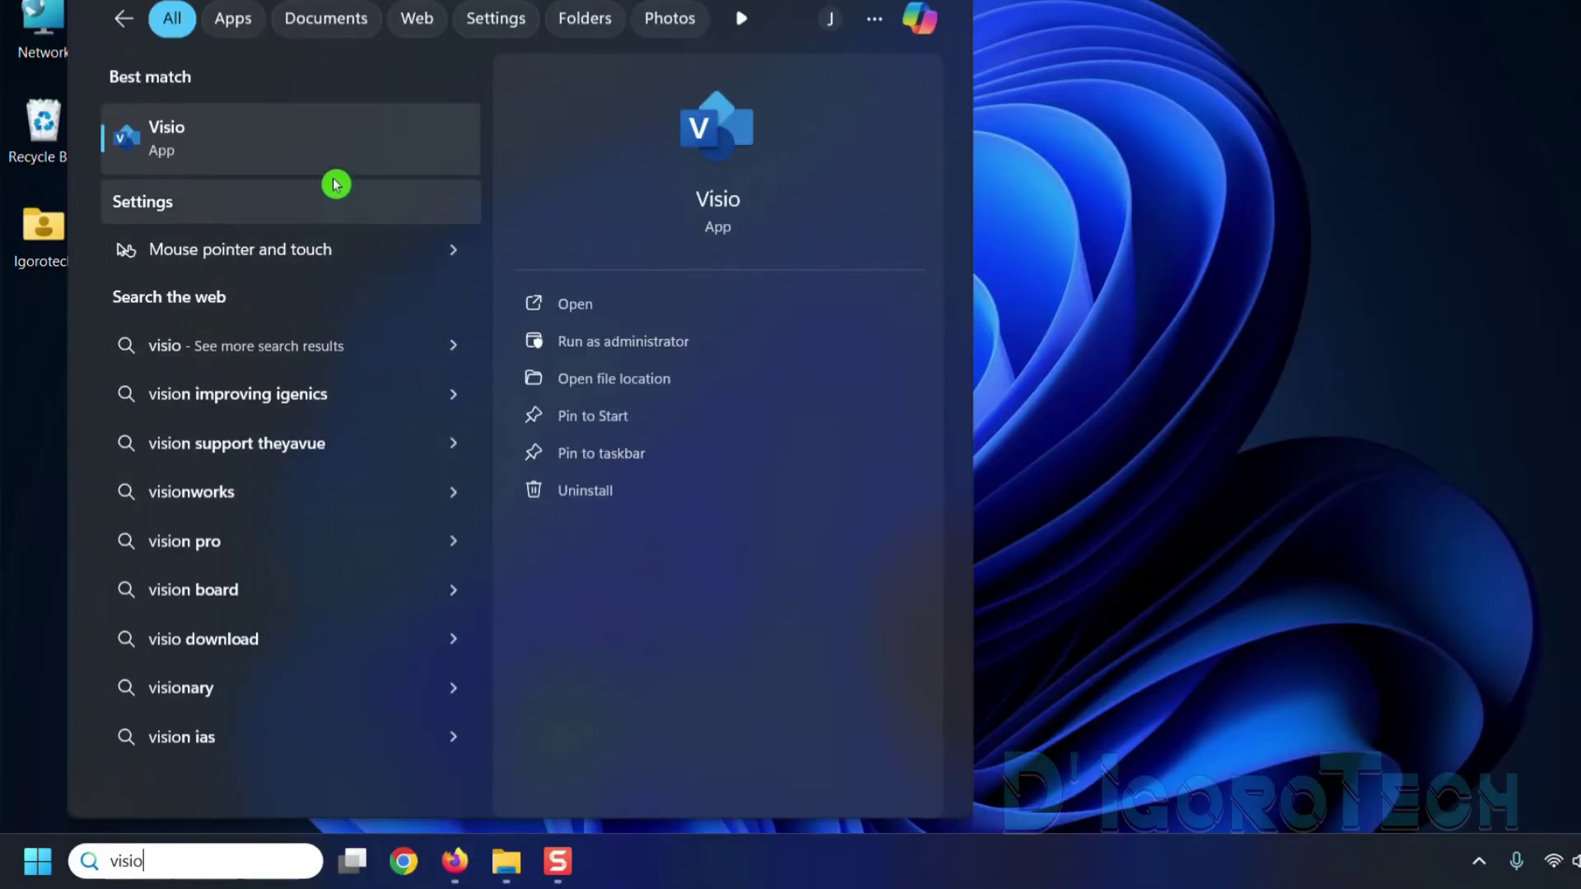
click(221, 151)
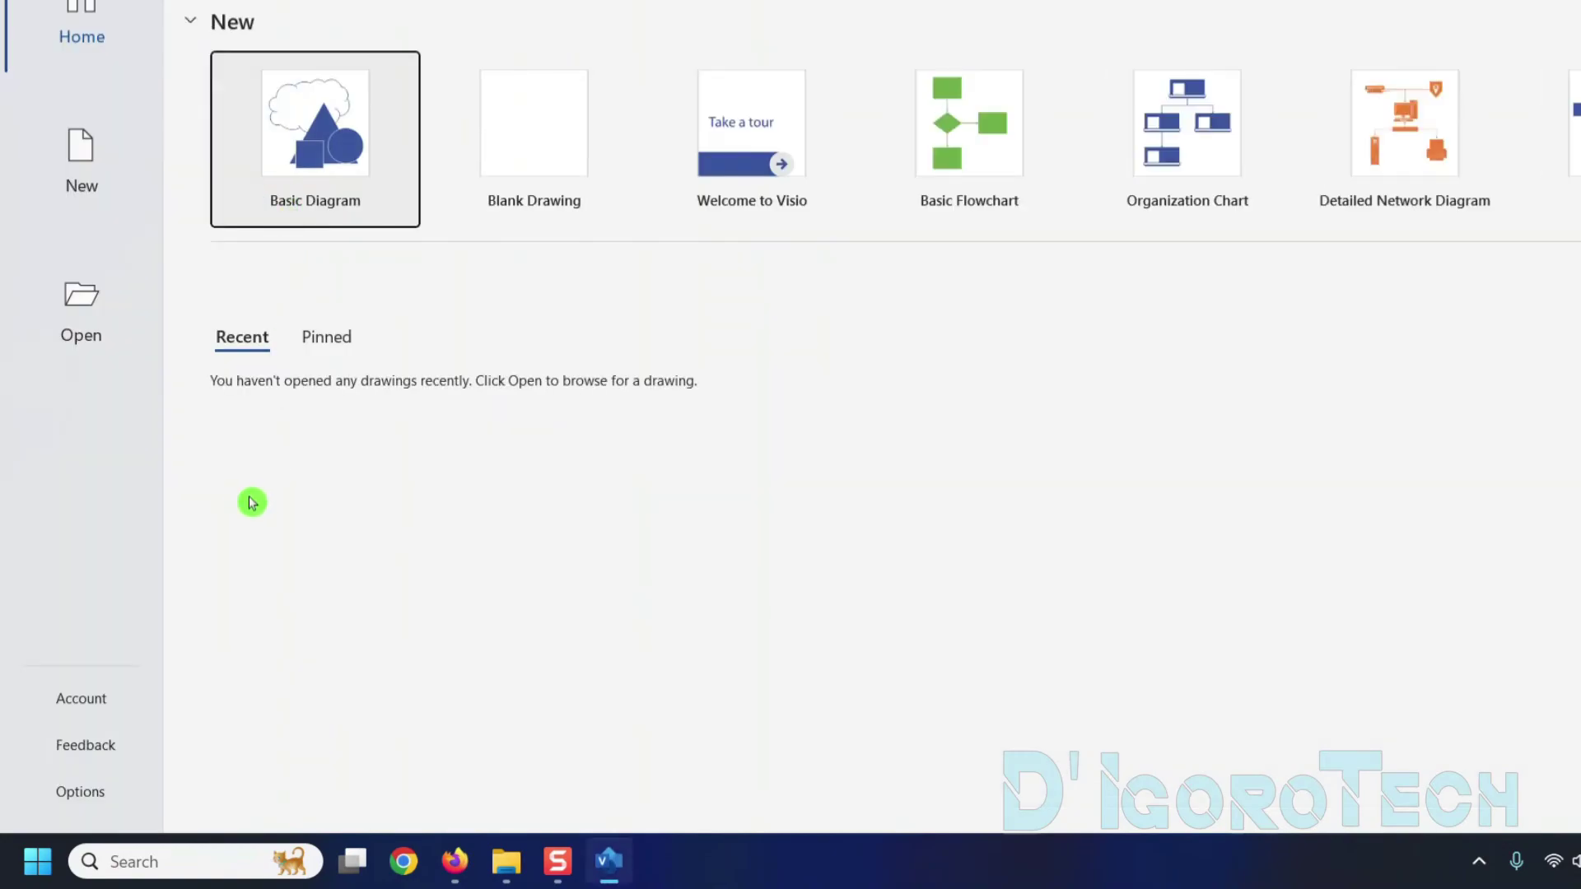
click(73, 707)
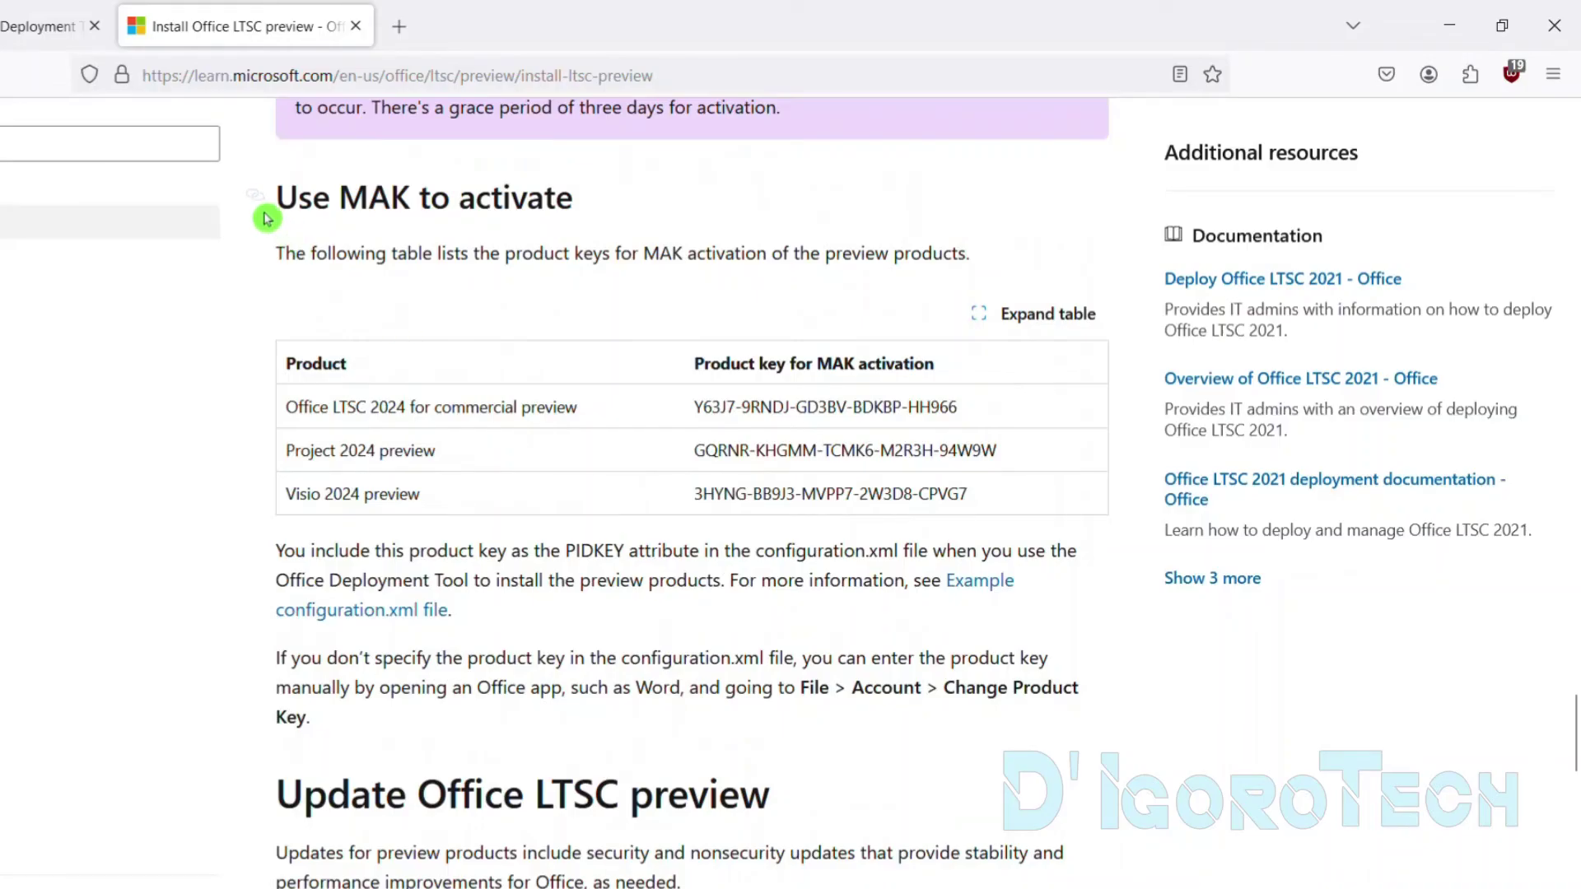
- Copy the Visio 2024 preview MAK key from the Microsoft Learn table
drag(264, 212, 600, 201)
click(339, 498)
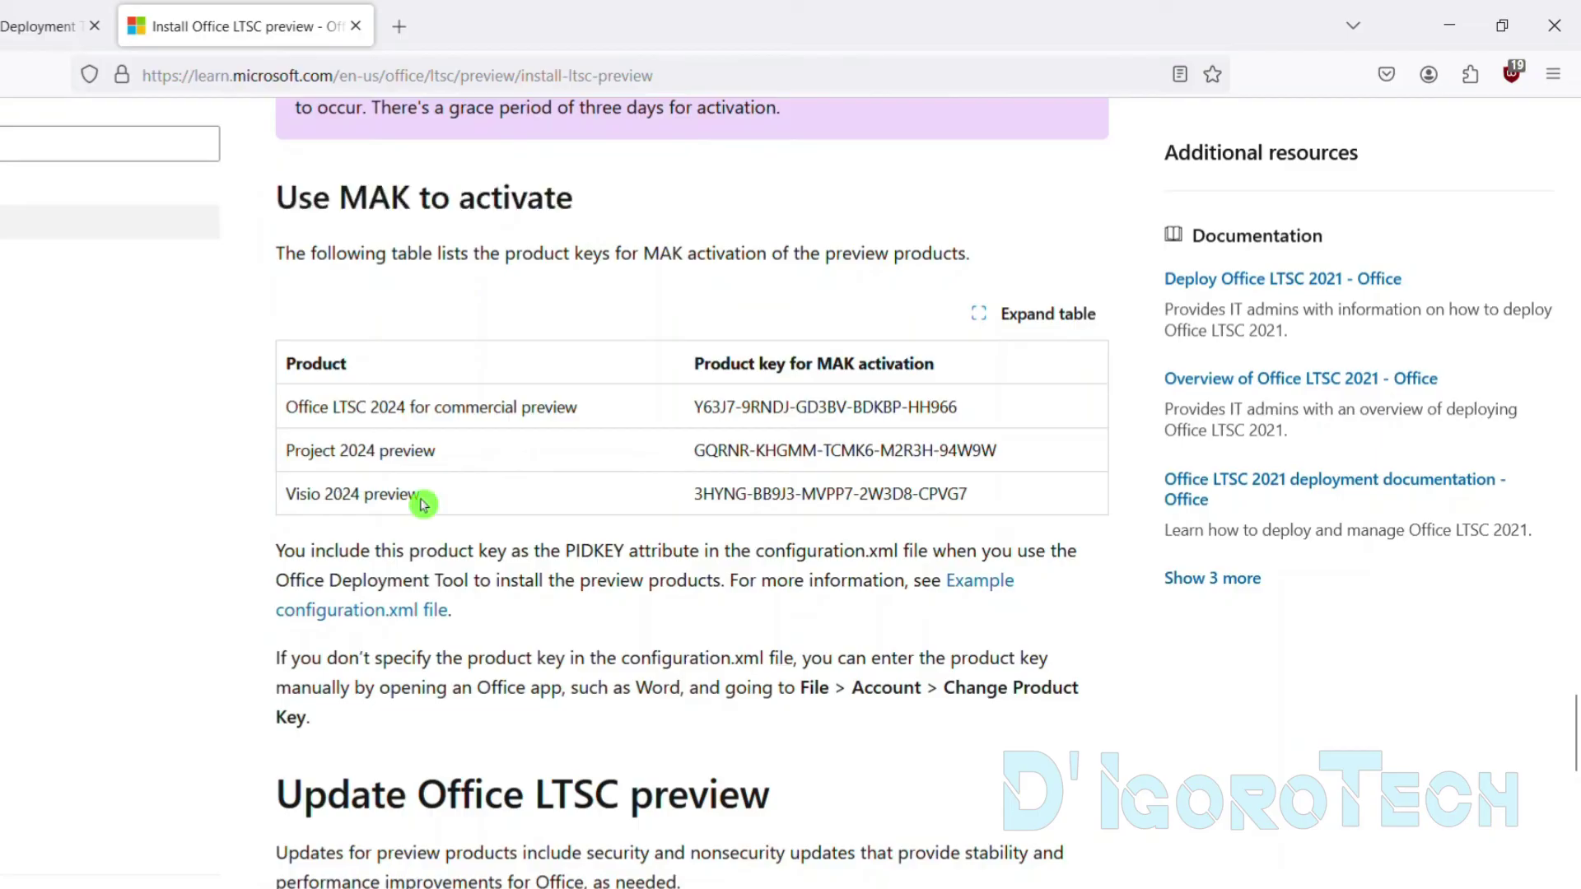
drag(422, 504, 255, 494)
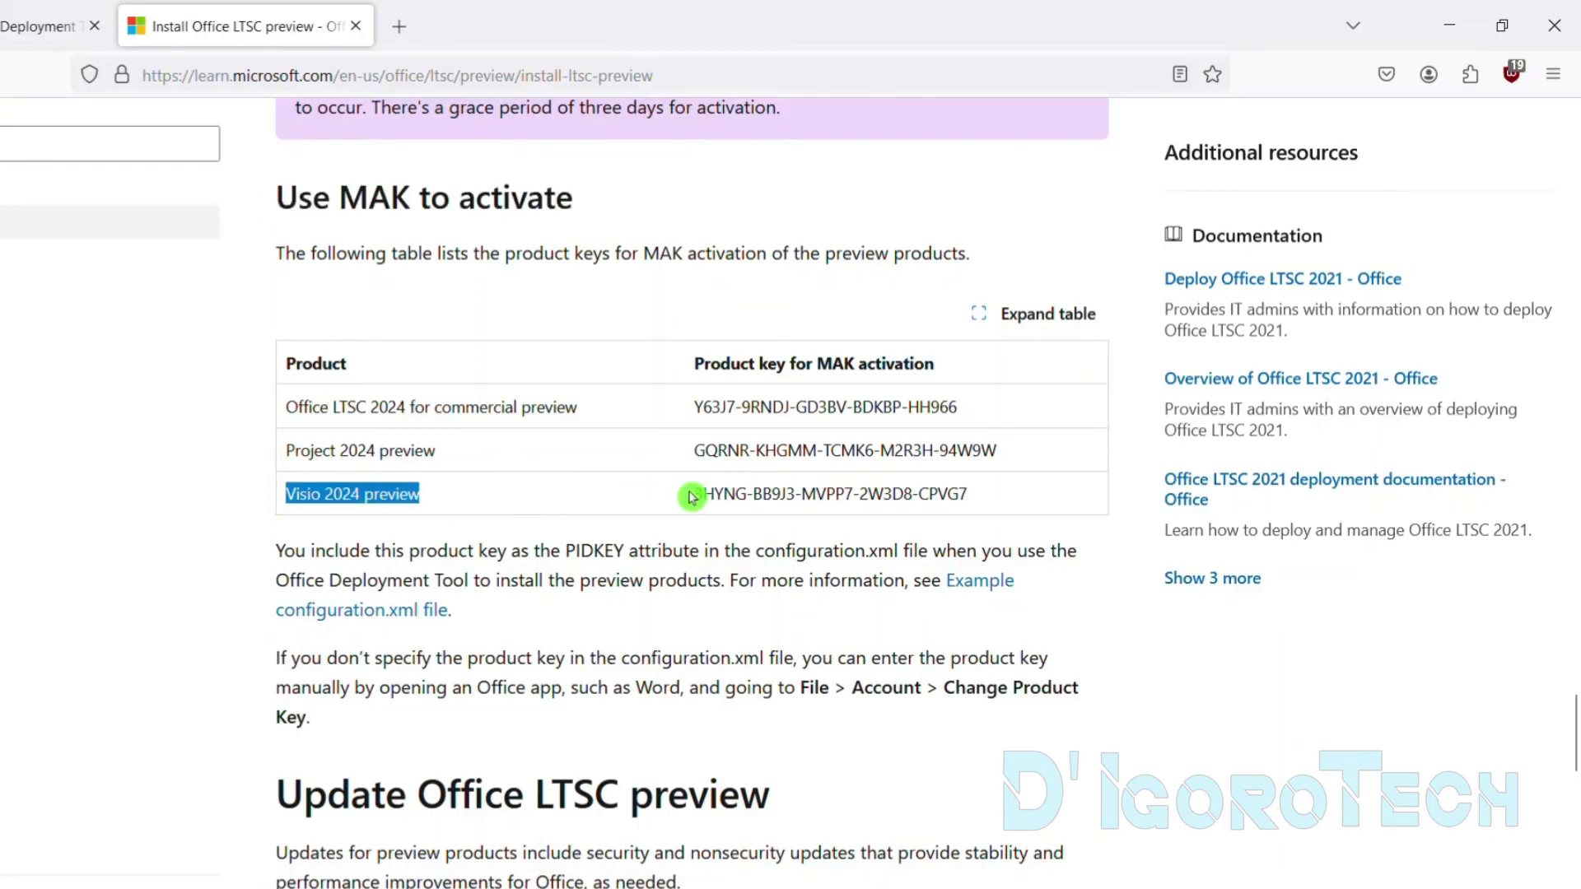
drag(692, 496, 973, 494)
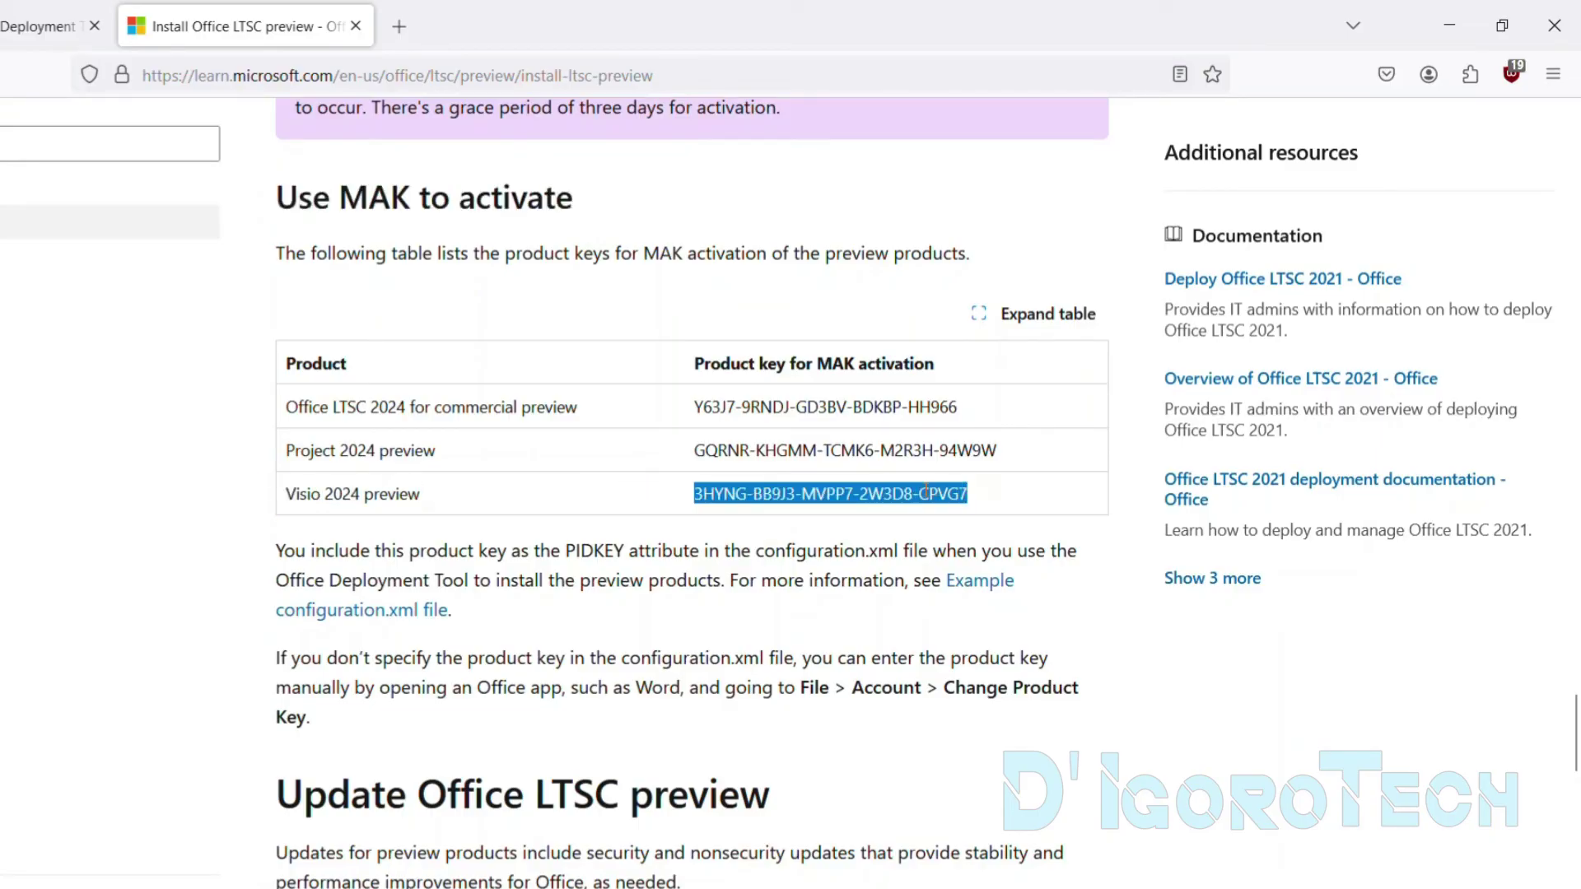
right_click(927, 492)
click(966, 516)
click(1449, 26)
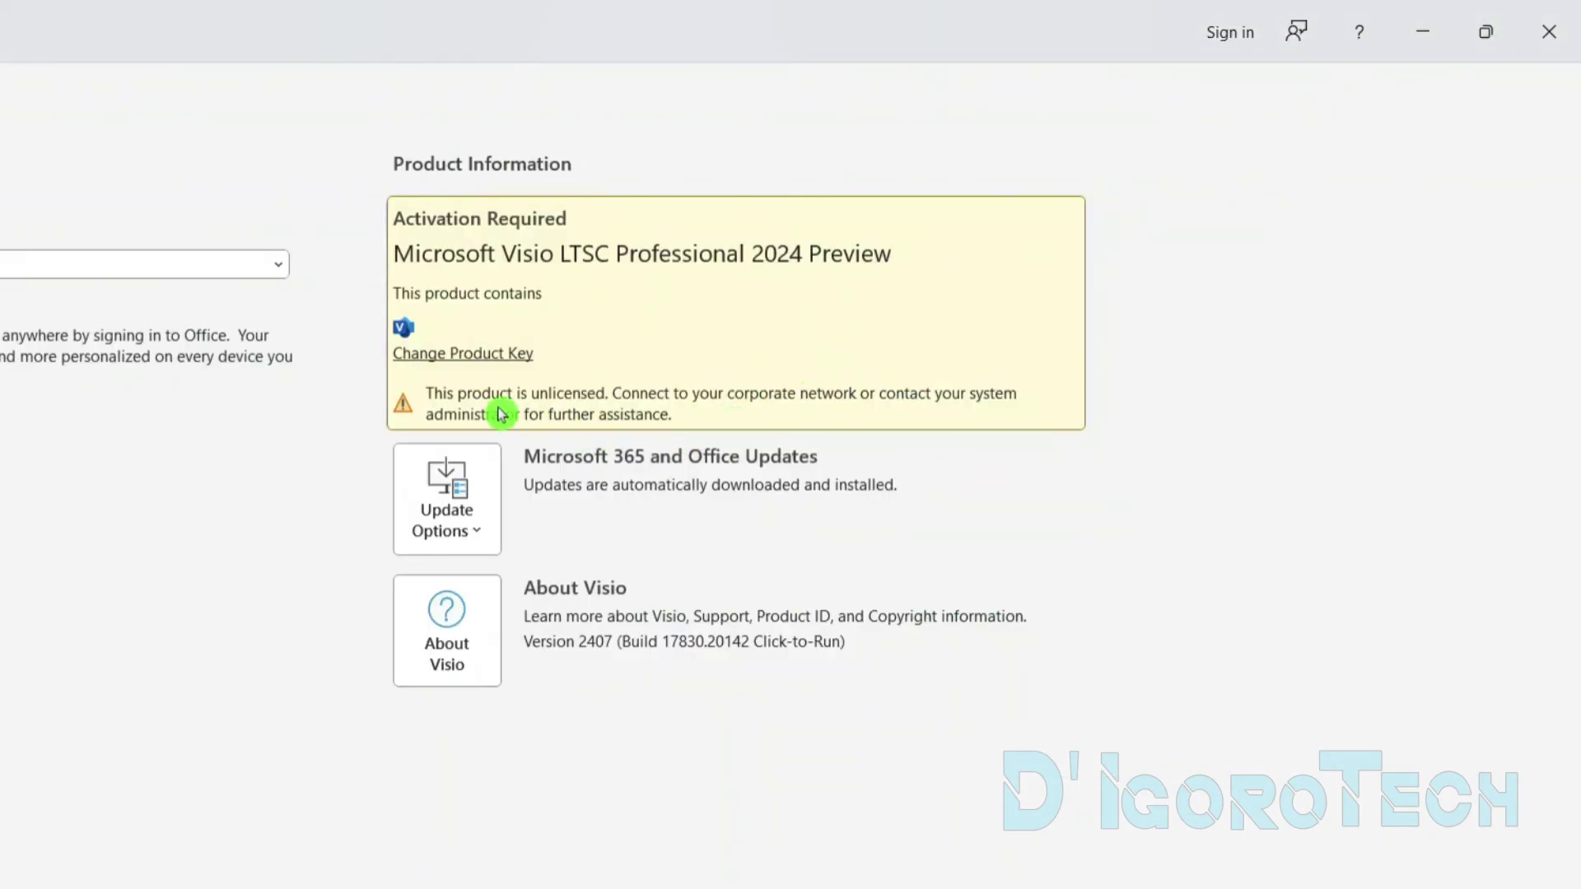
click(464, 356)
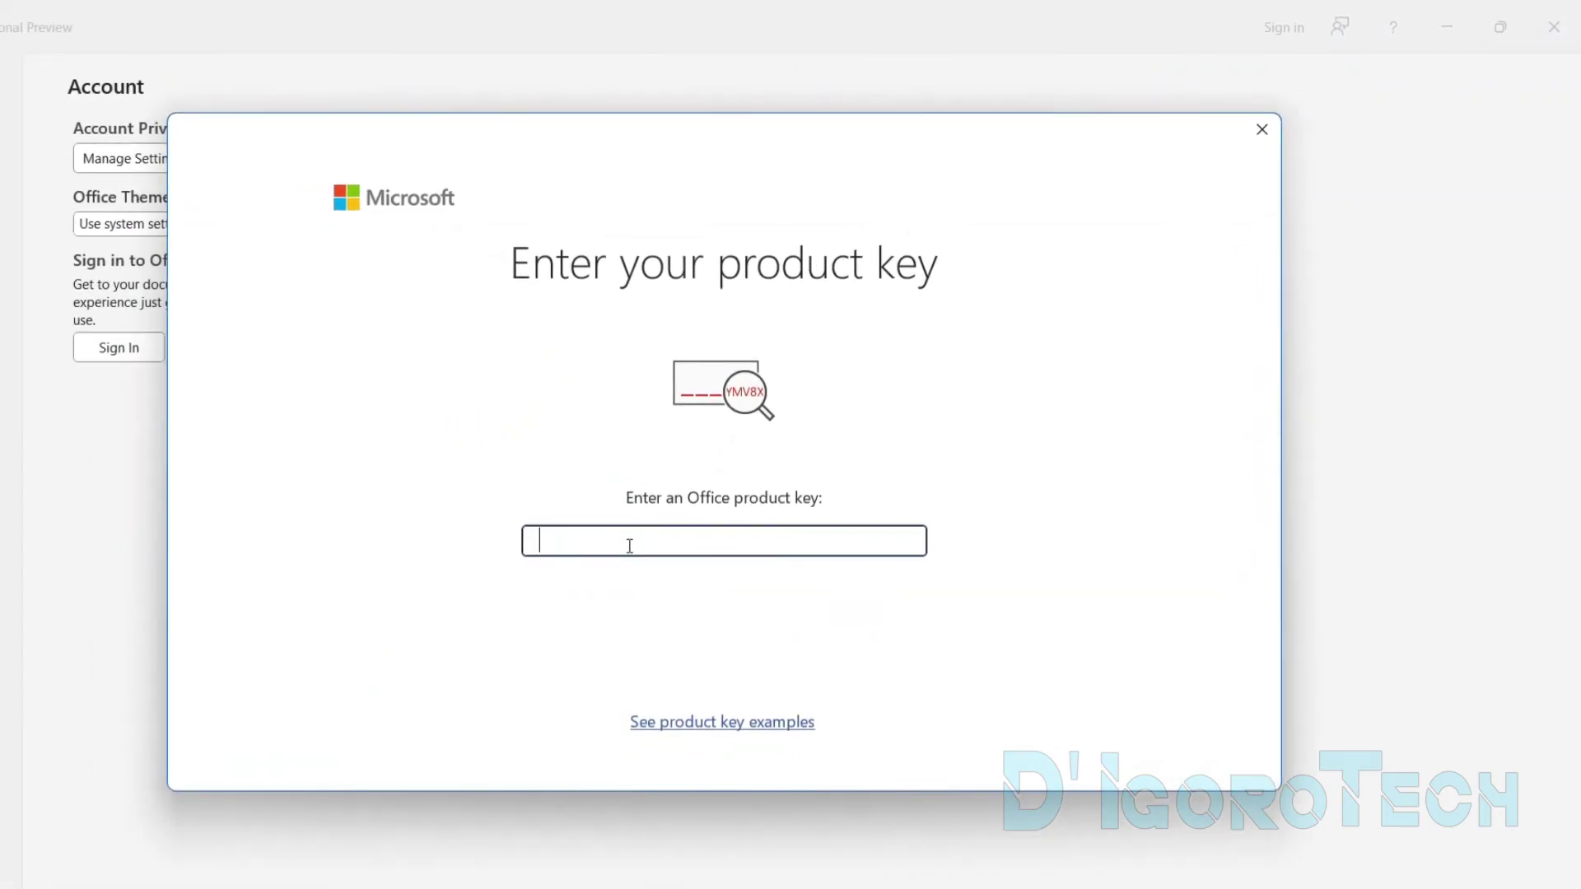
text(3HYNG-BB9J3-MVPP7-2W3D8-CPVG7)
click(681, 661)
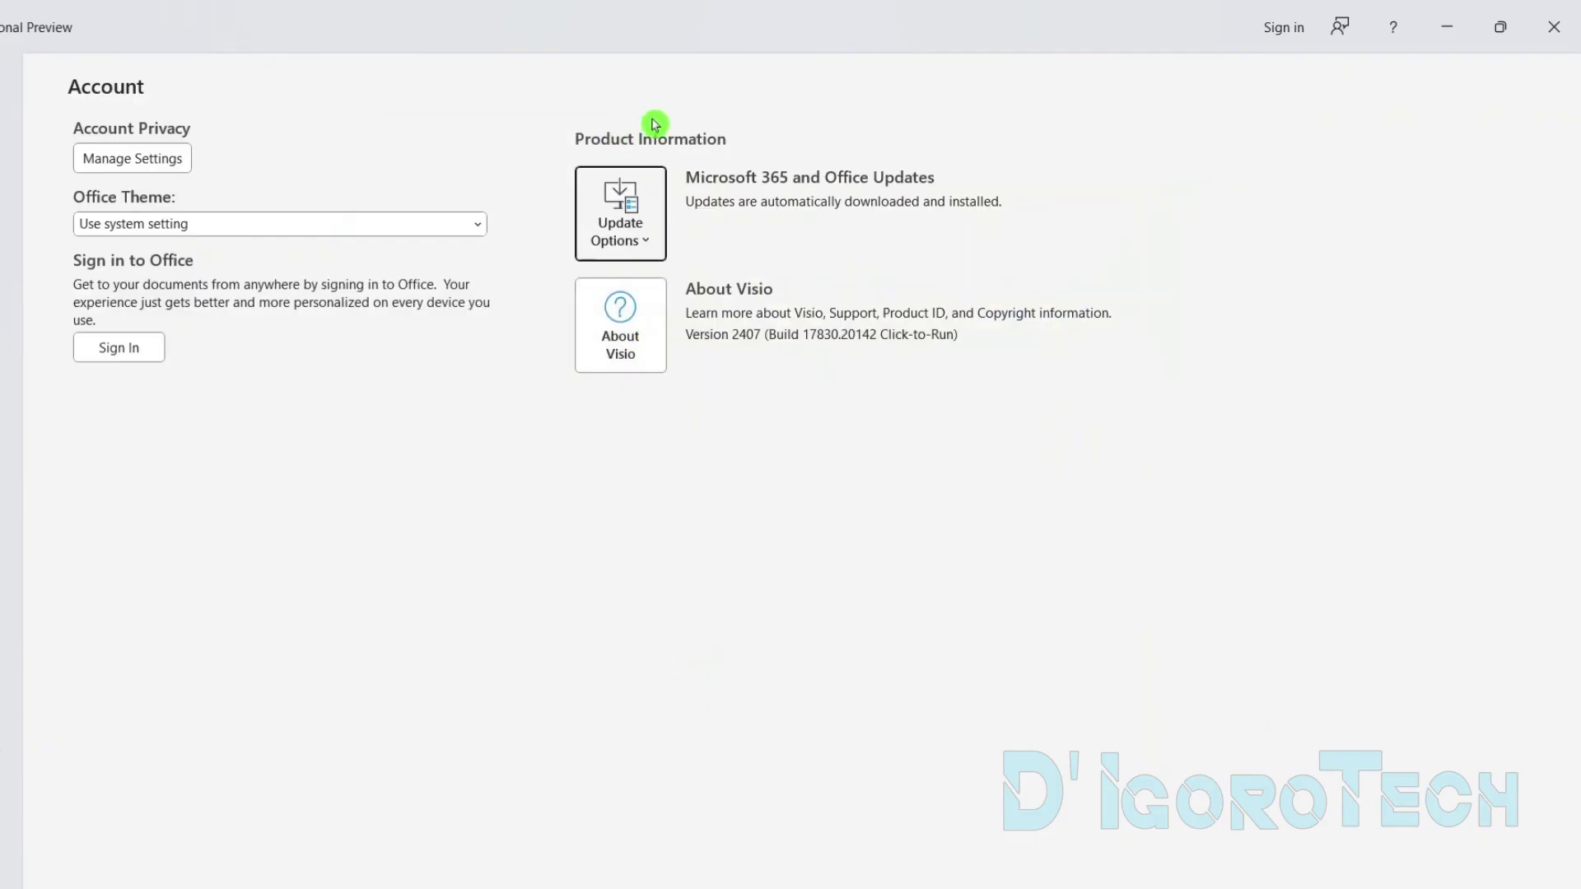
- Close and relaunch Visio from search, then check its Account page shows Product Activated
click(1553, 27)
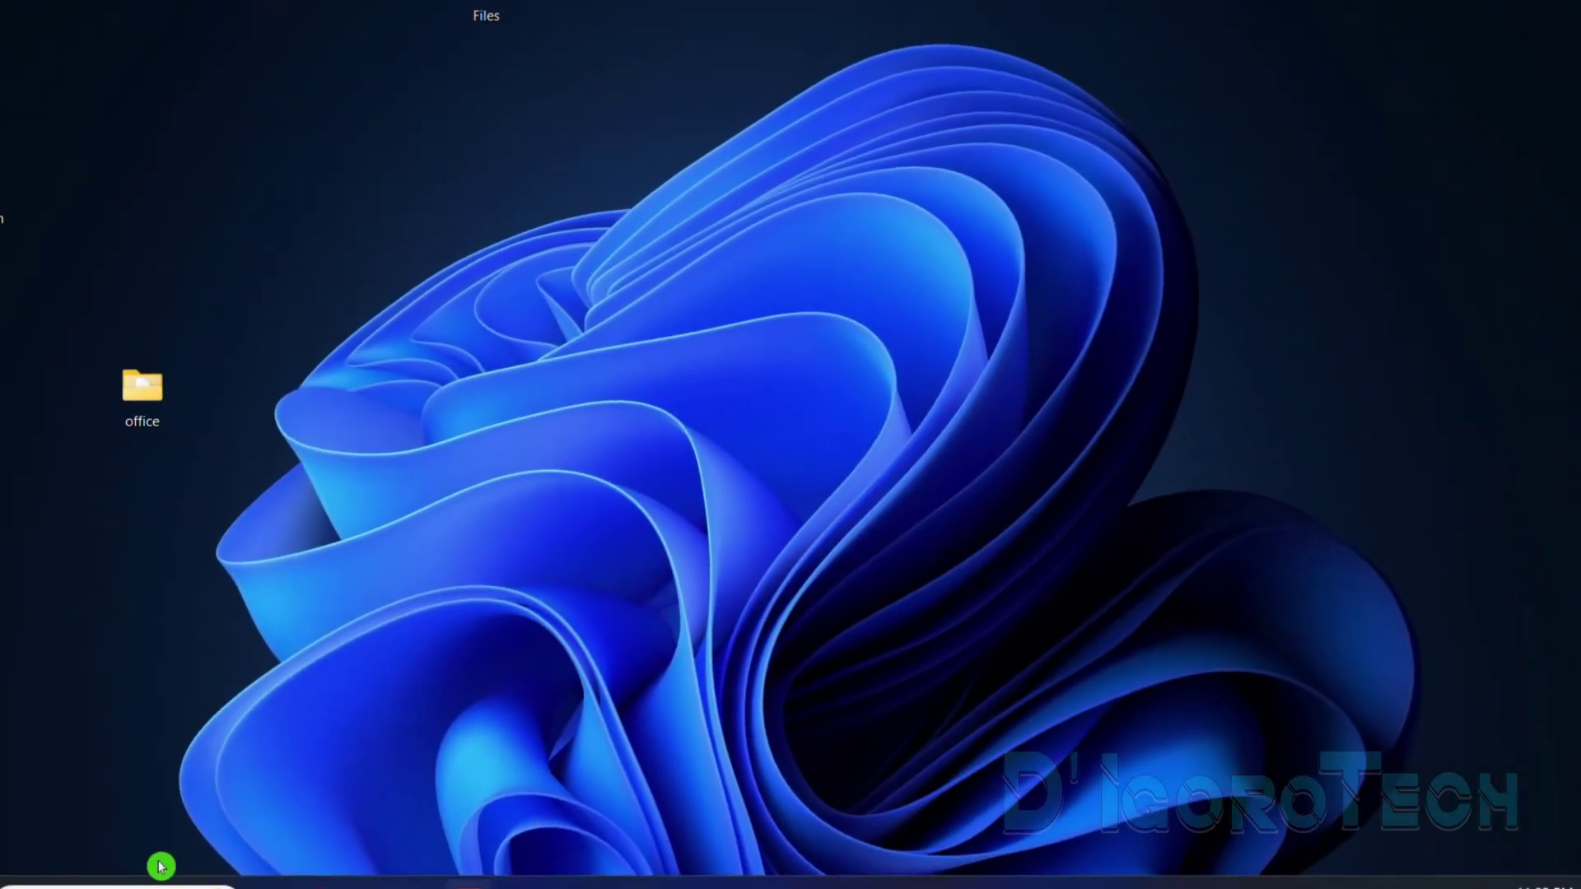
click(189, 862)
text(visio)
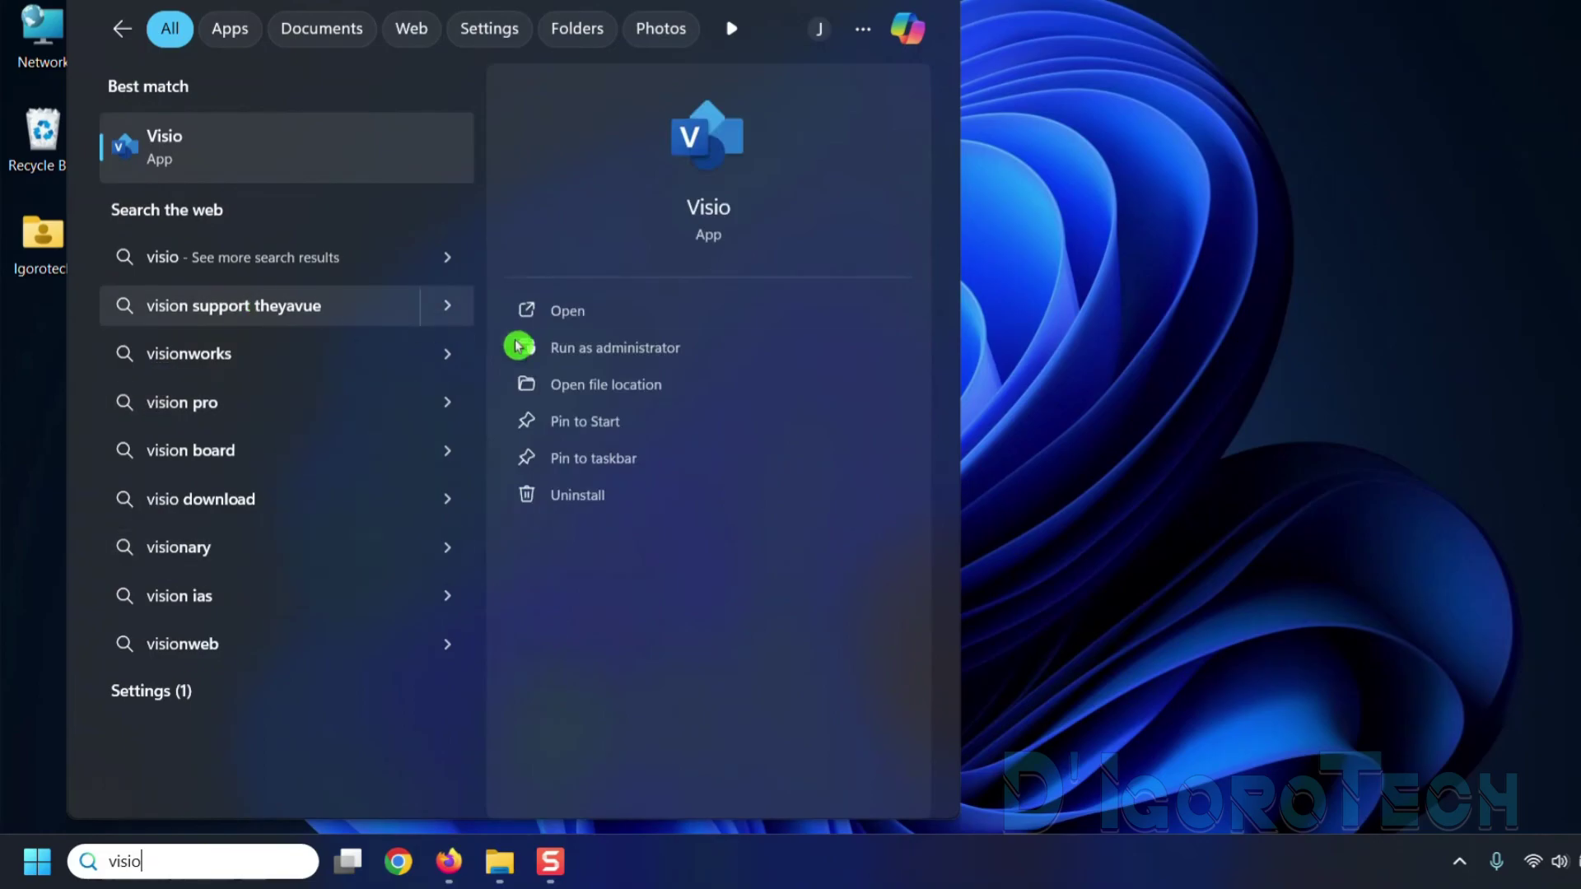
click(237, 171)
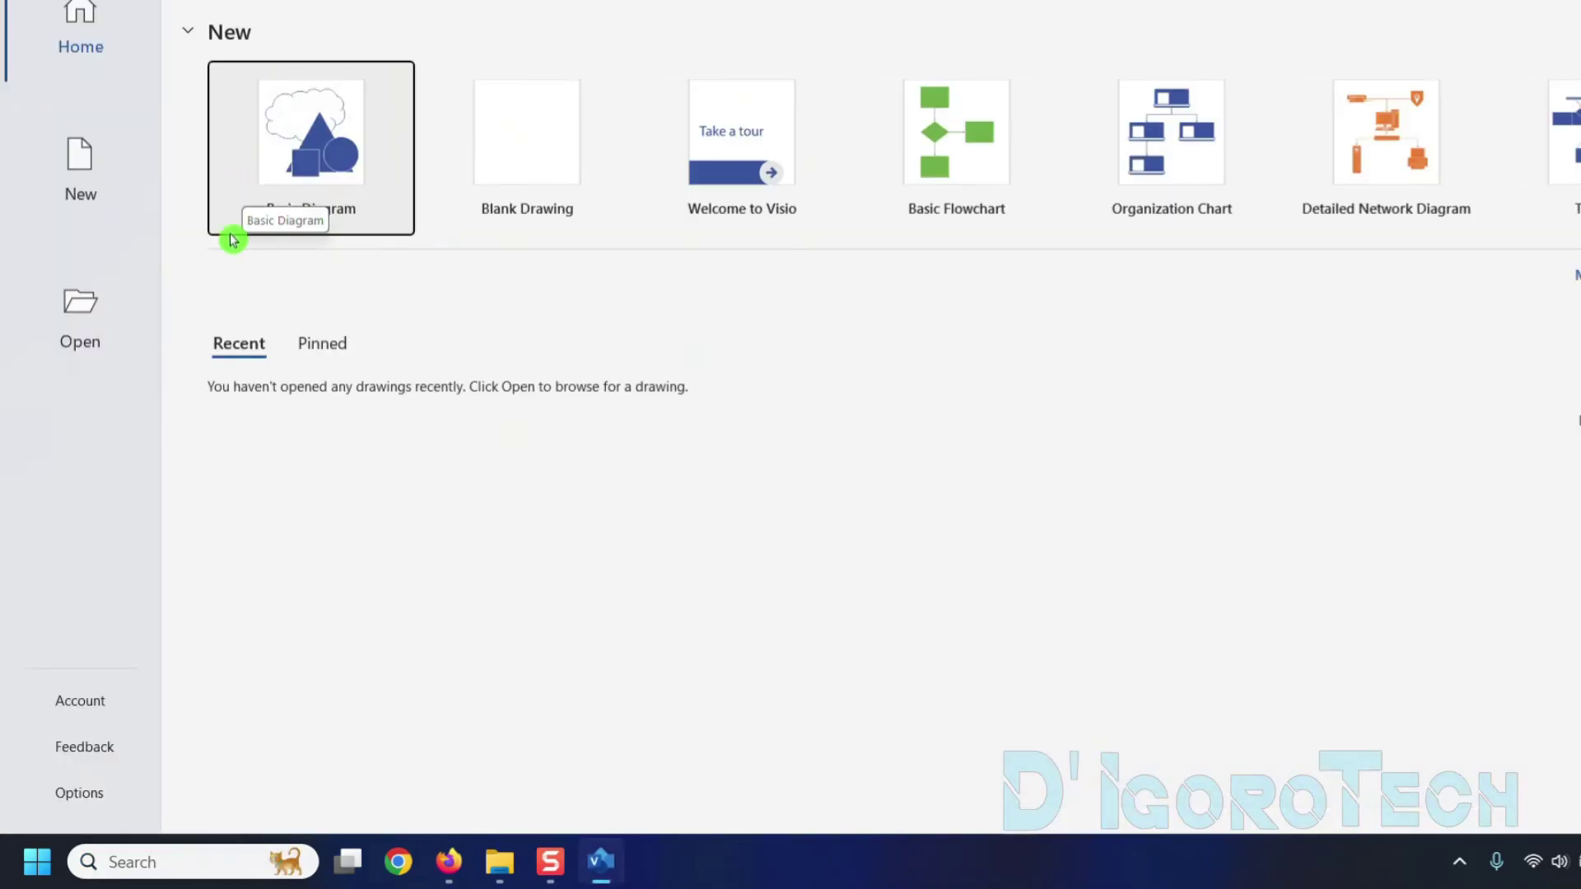
click(80, 701)
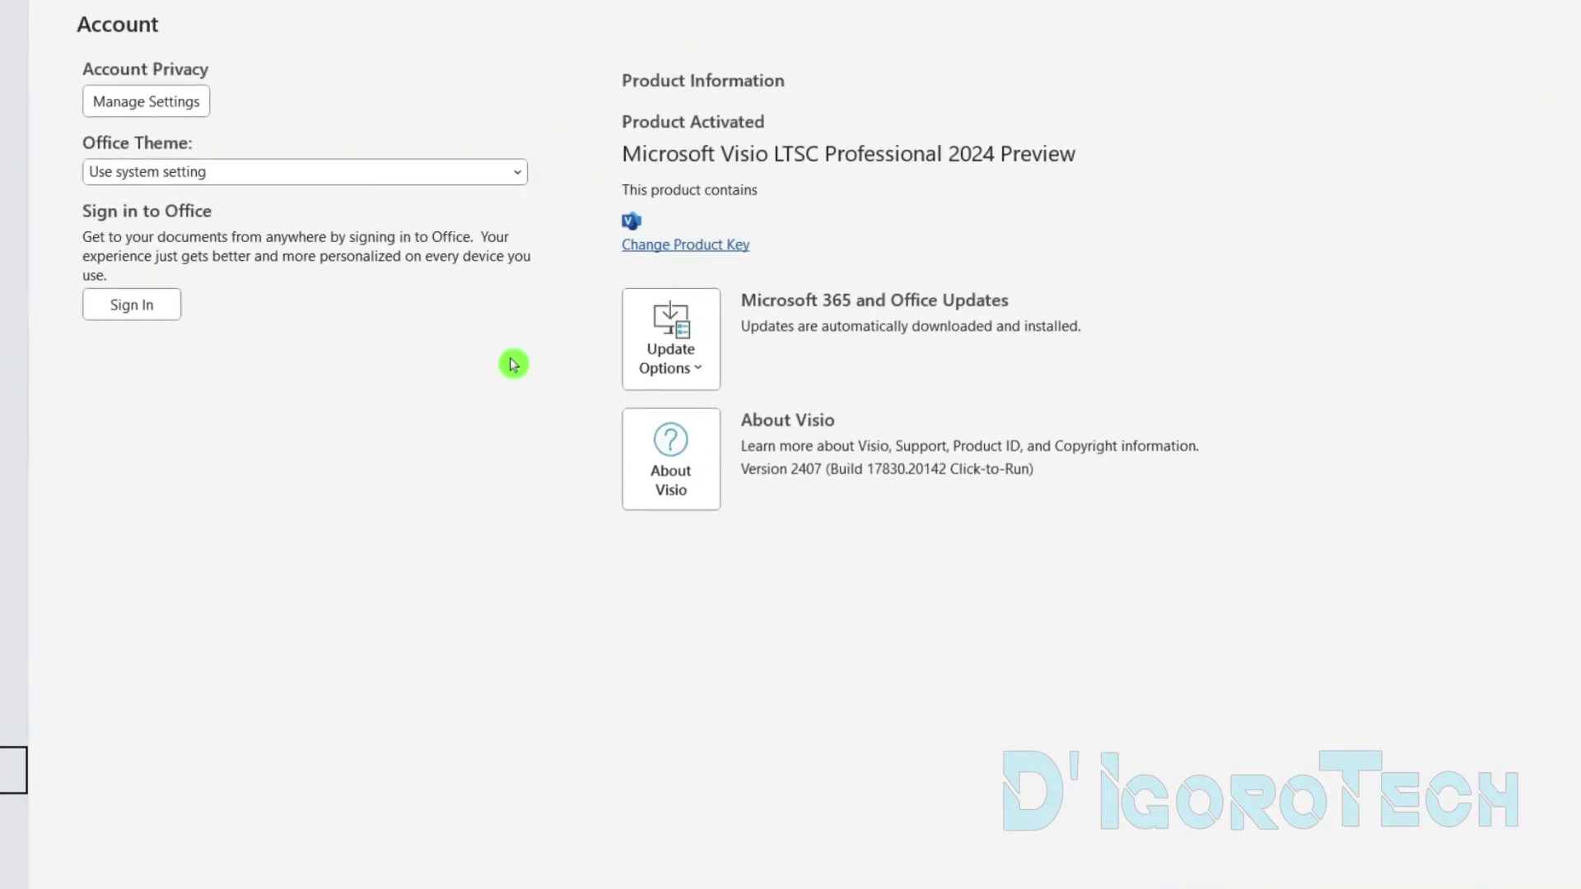